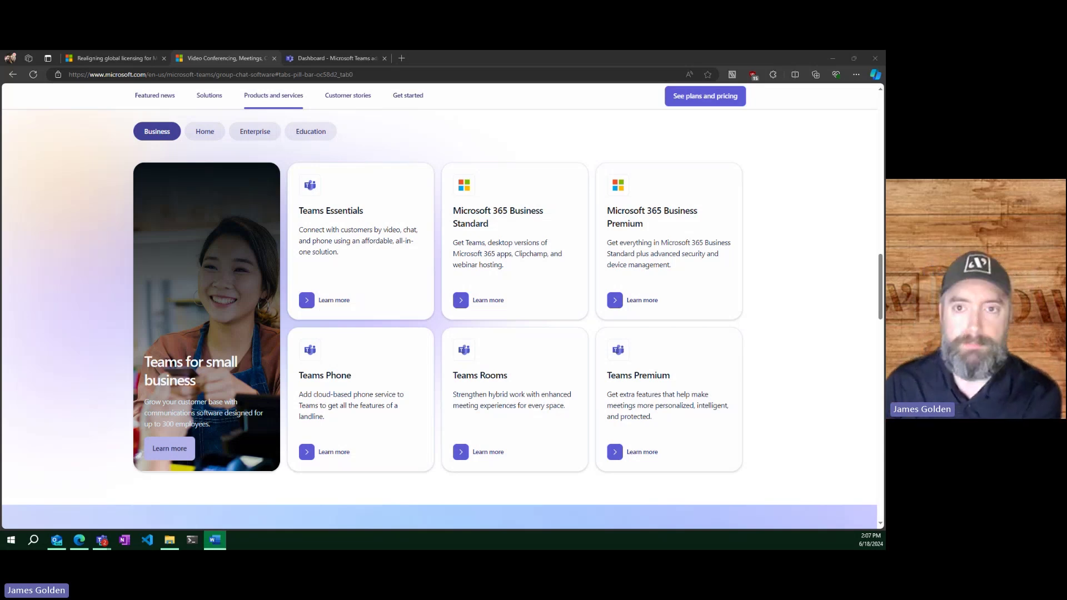
{"action": "left_click", "coordinate": [97, 62]}
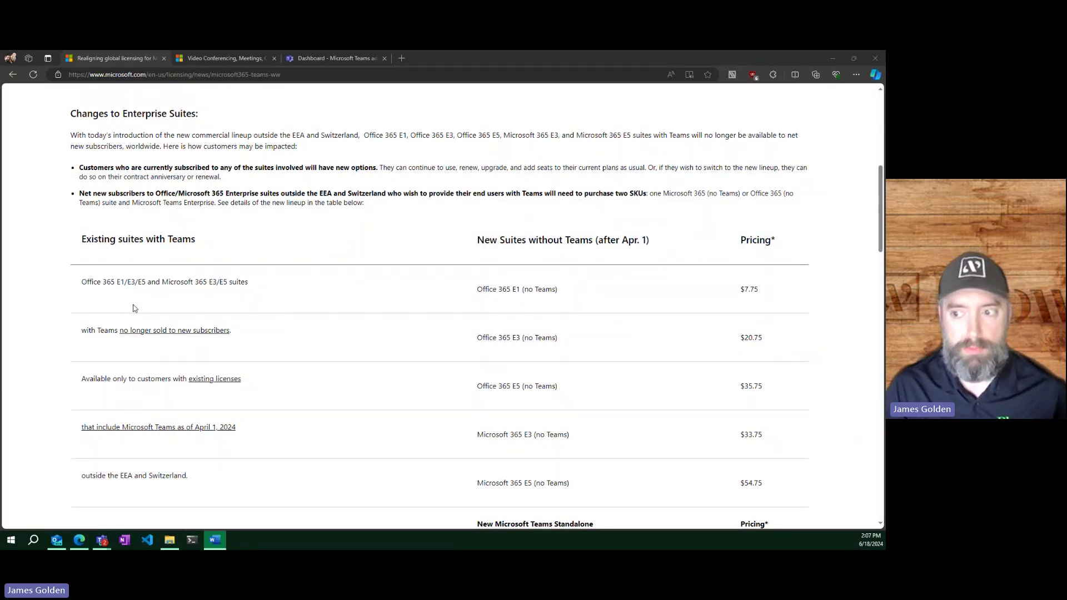
{"action": "left_click_drag", "start_coordinate": [583, 340], "coordinate": [473, 345]}
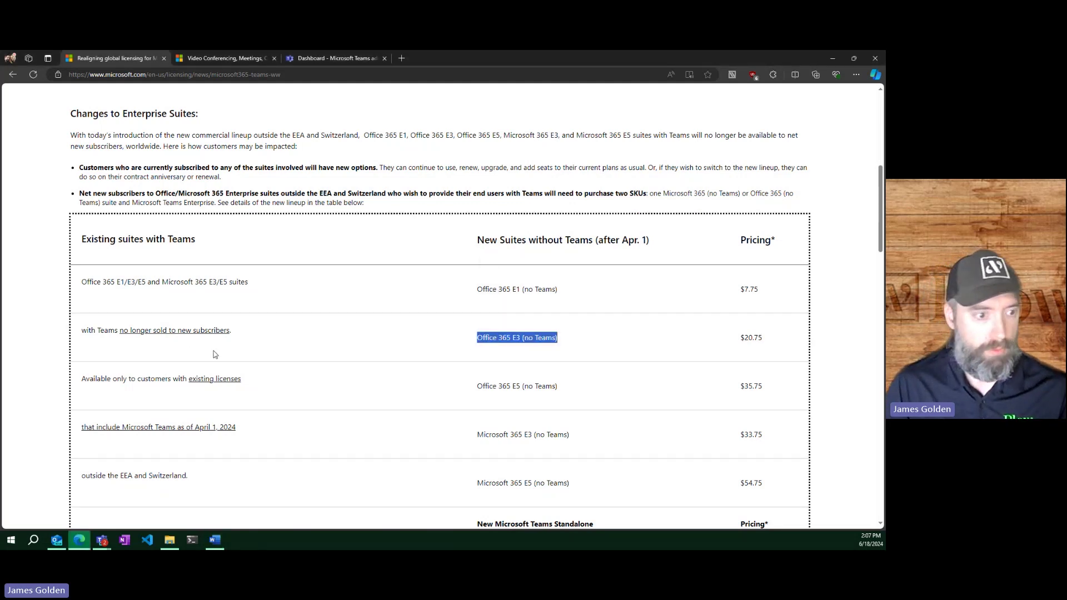
{"action": "left_click", "coordinate": [337, 346]}
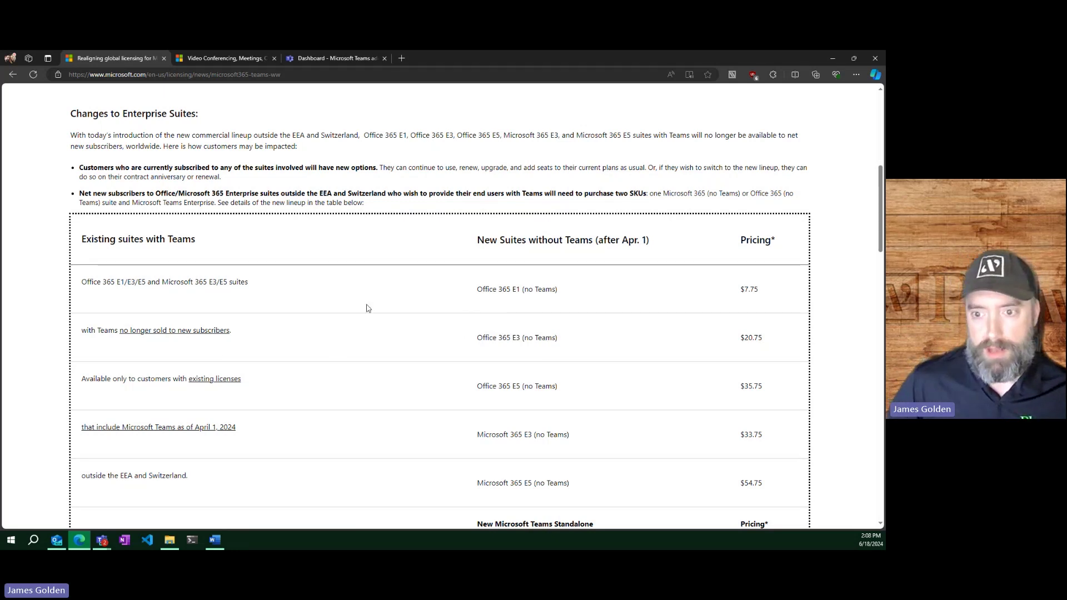
{"action": "scroll", "coordinate": [429, 354], "scroll_direction": "down", "scroll_amount": 1}
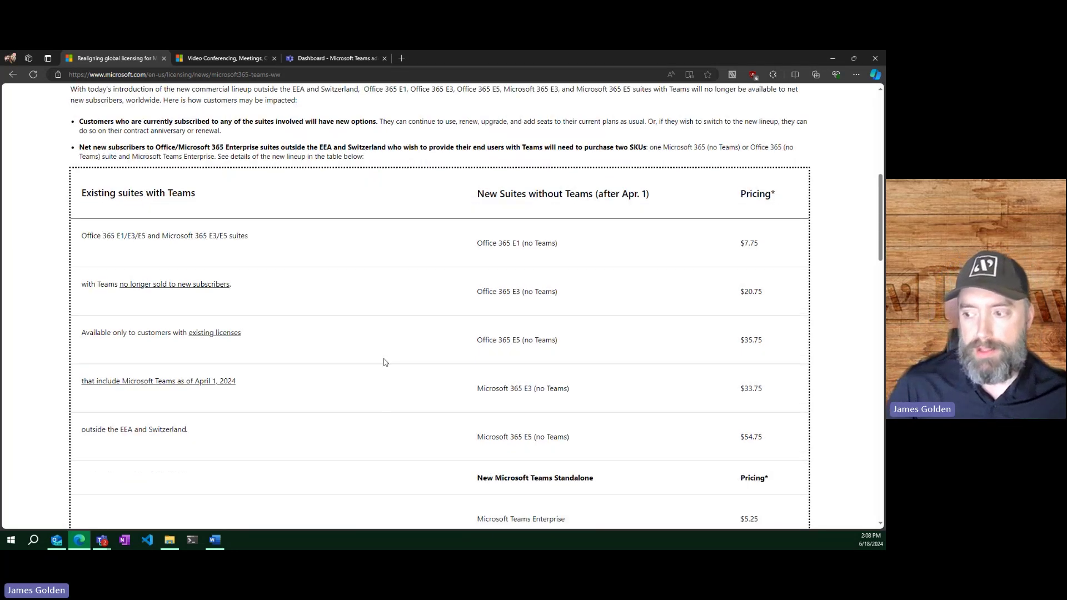
{"action": "scroll", "coordinate": [385, 362], "scroll_direction": "down", "scroll_amount": 1}
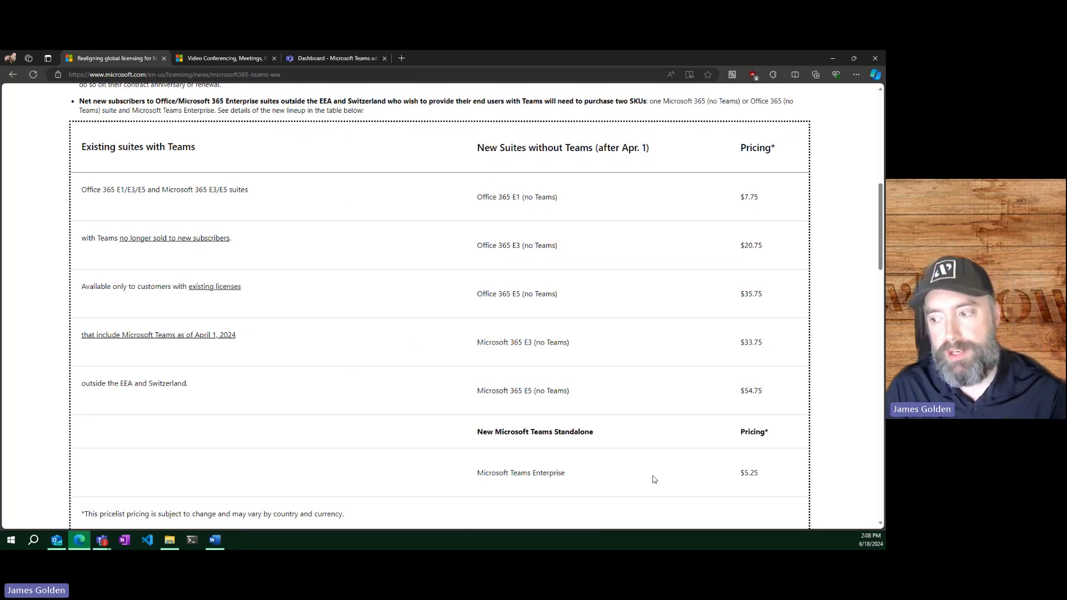
{"action": "left_click_drag", "start_coordinate": [764, 475], "coordinate": [420, 472]}
{"action": "left_click", "coordinate": [418, 472]}
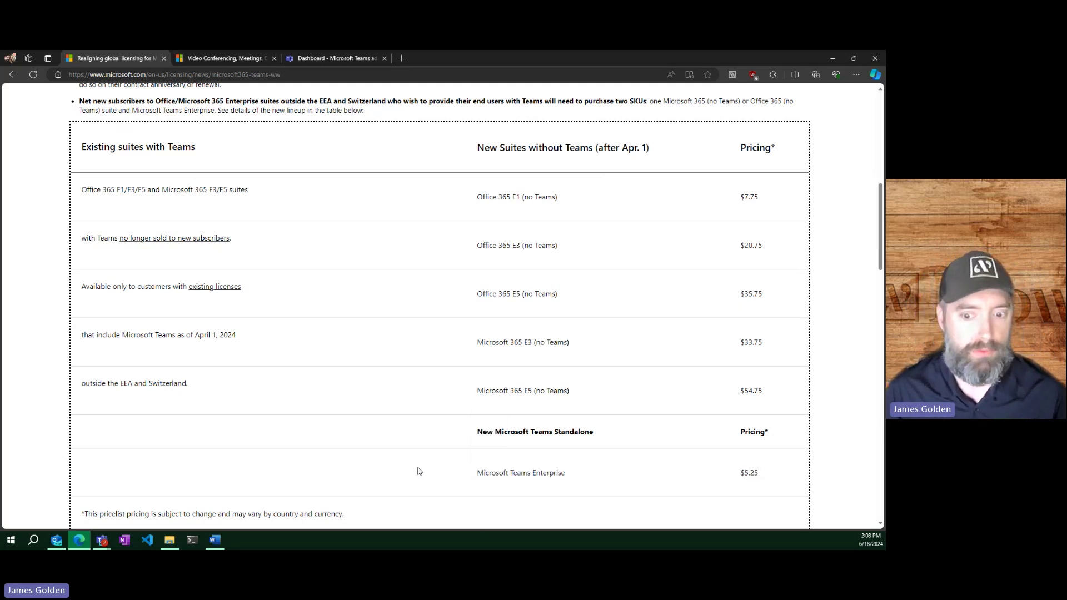
{"action": "scroll", "coordinate": [393, 459], "scroll_direction": "down", "scroll_amount": 7}
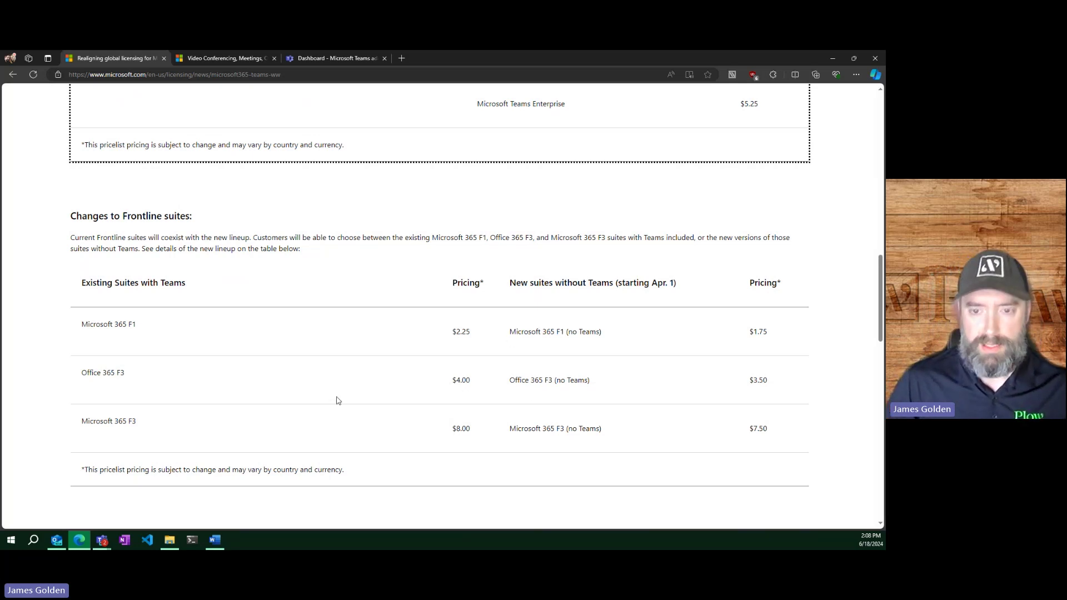
Step: Highlight the Office 365 E3 (no Teams) entry and another suite row in the pricing table
{"action": "scroll", "coordinate": [335, 398], "scroll_direction": "up", "scroll_amount": 6}
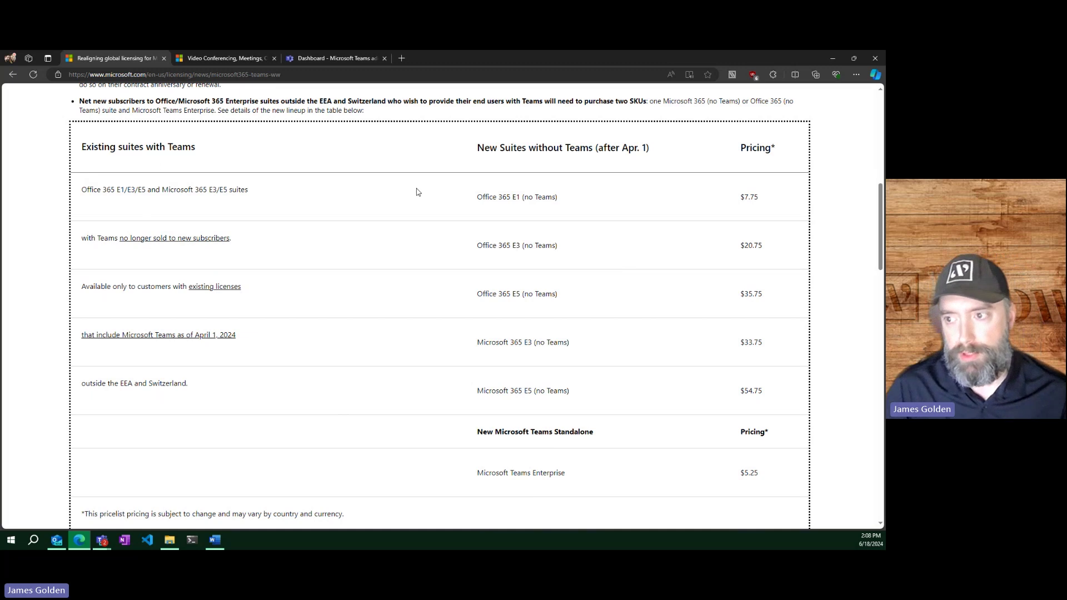
{"action": "left_click_drag", "start_coordinate": [477, 247], "coordinate": [564, 250]}
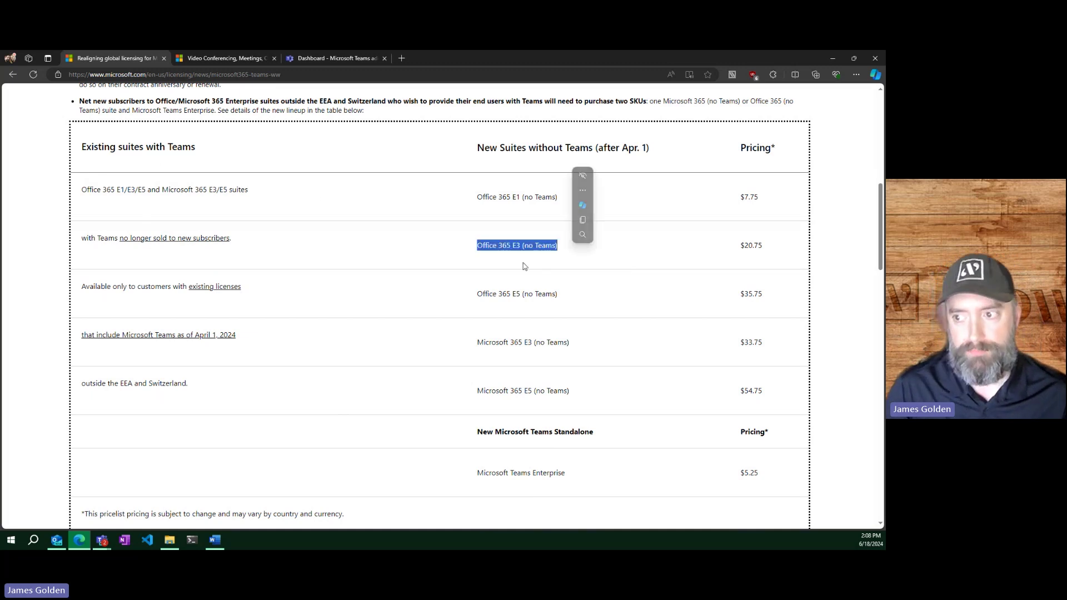
{"action": "scroll", "coordinate": [528, 412], "scroll_direction": "down", "scroll_amount": 1}
{"action": "left_click_drag", "start_coordinate": [473, 429], "coordinate": [562, 431]}
{"action": "left_click", "coordinate": [491, 430]}
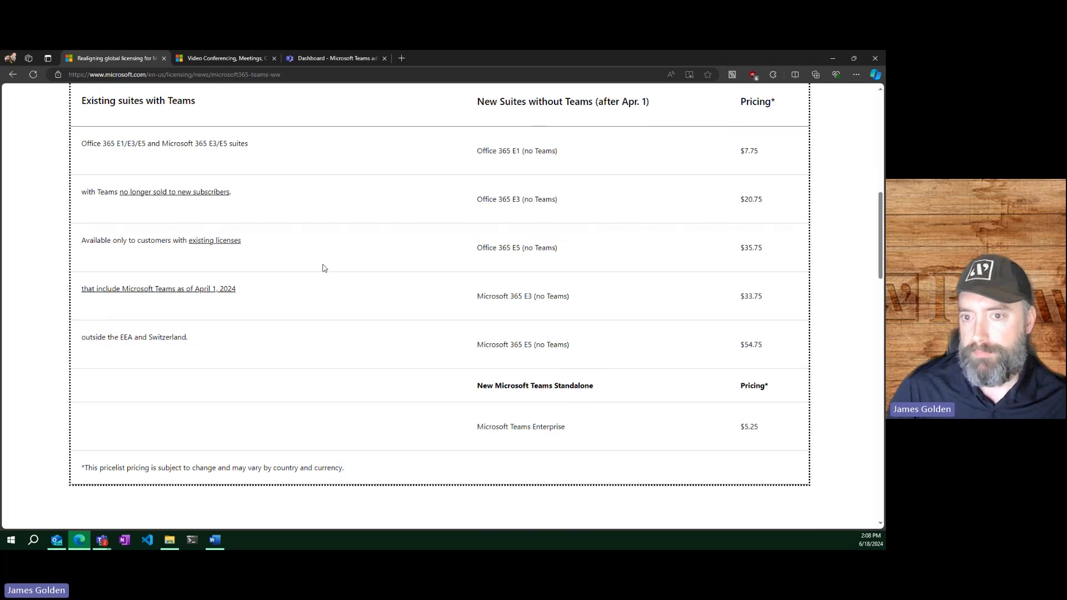
Step: Scroll through the no-Teams suite prices, $7.75 to $54.75, and Teams Enterprise at $5.25
{"action": "scroll", "coordinate": [389, 320], "scroll_direction": "down", "scroll_amount": 10}
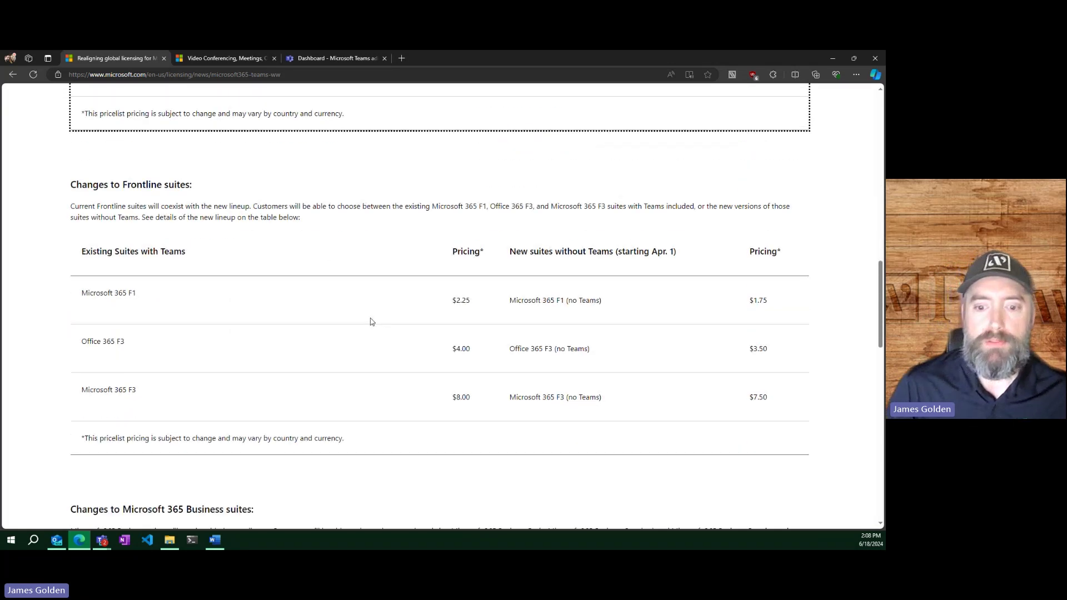
{"action": "scroll", "coordinate": [371, 321], "scroll_direction": "down", "scroll_amount": 2}
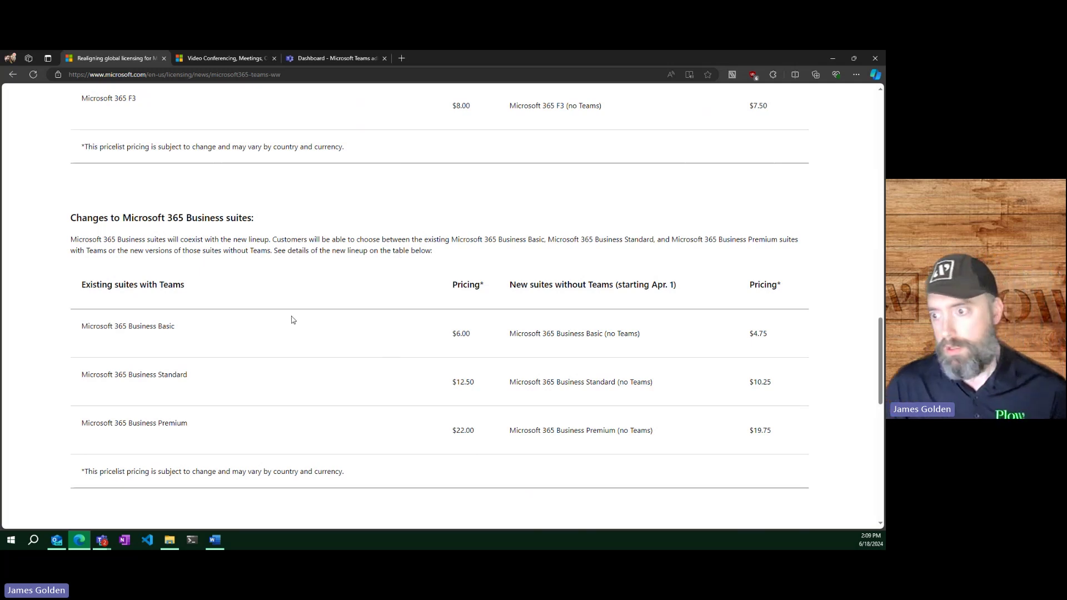
{"action": "scroll", "coordinate": [354, 372], "scroll_direction": "up", "scroll_amount": 5}
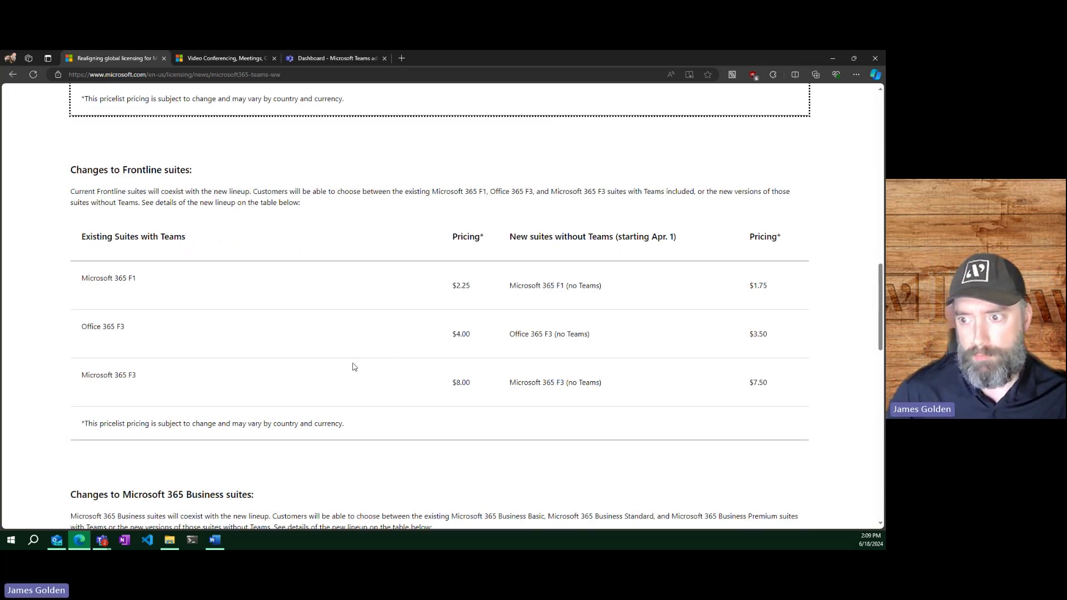
{"action": "scroll", "coordinate": [354, 367], "scroll_direction": "up", "scroll_amount": 5}
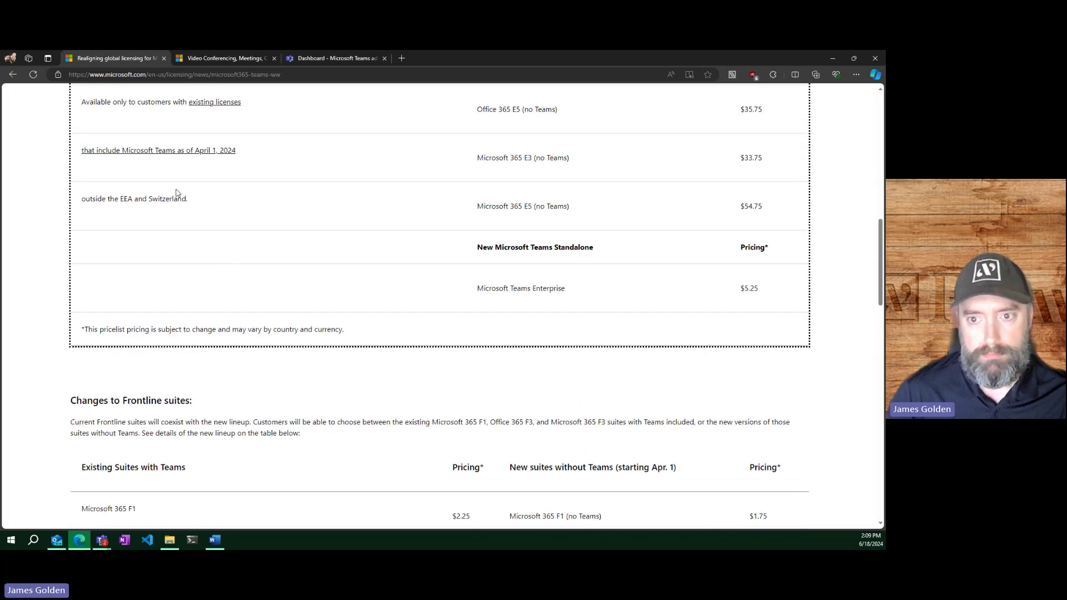
{"action": "scroll", "coordinate": [196, 285], "scroll_direction": "up", "scroll_amount": 2}
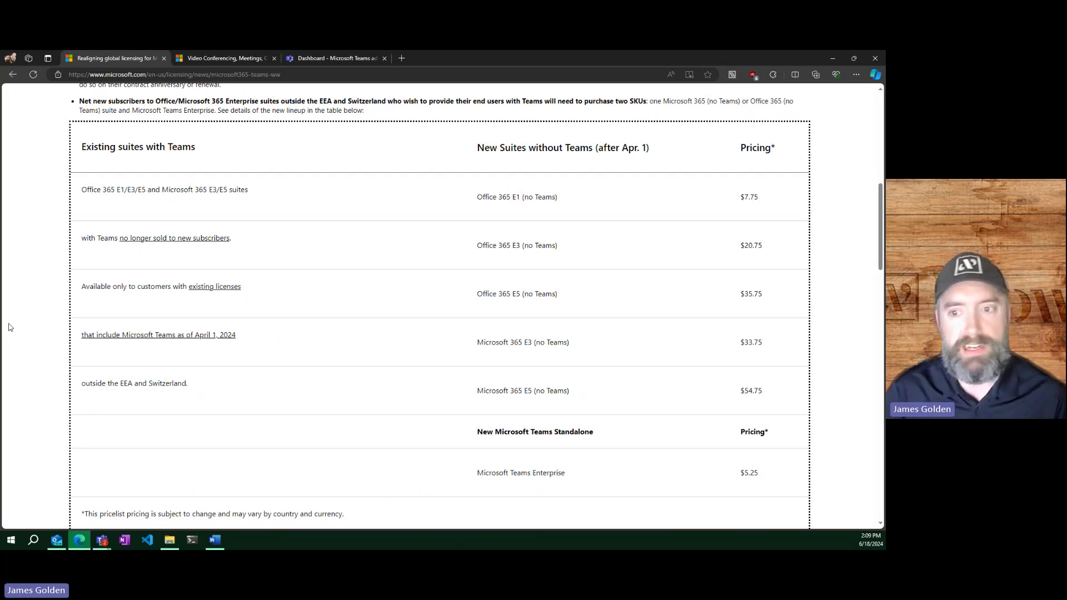
{"action": "left_click", "coordinate": [211, 59]}
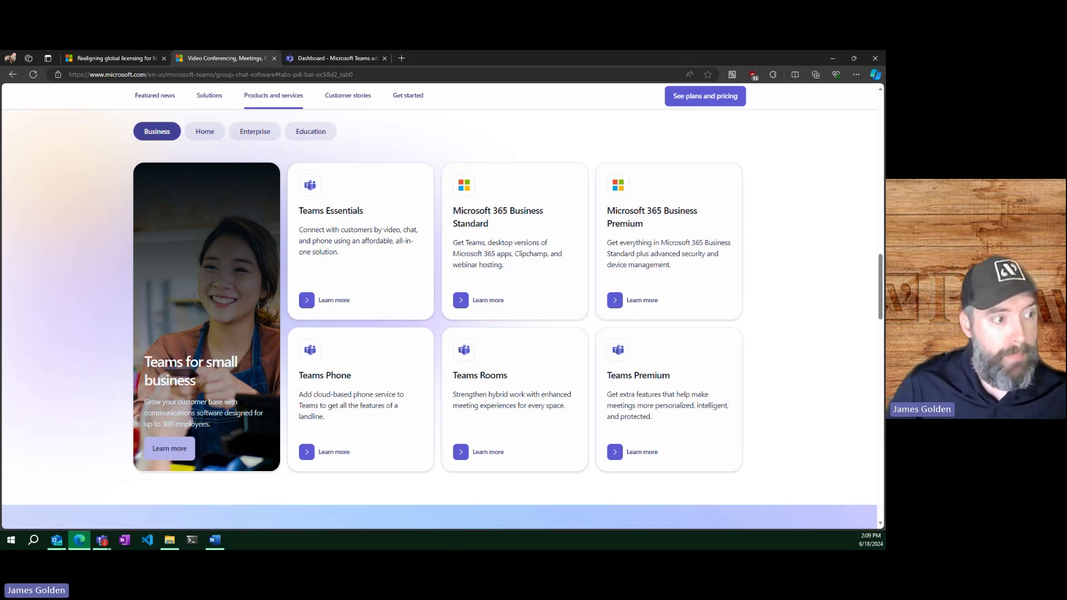
{"action": "key", "text": "alt+Tab"}
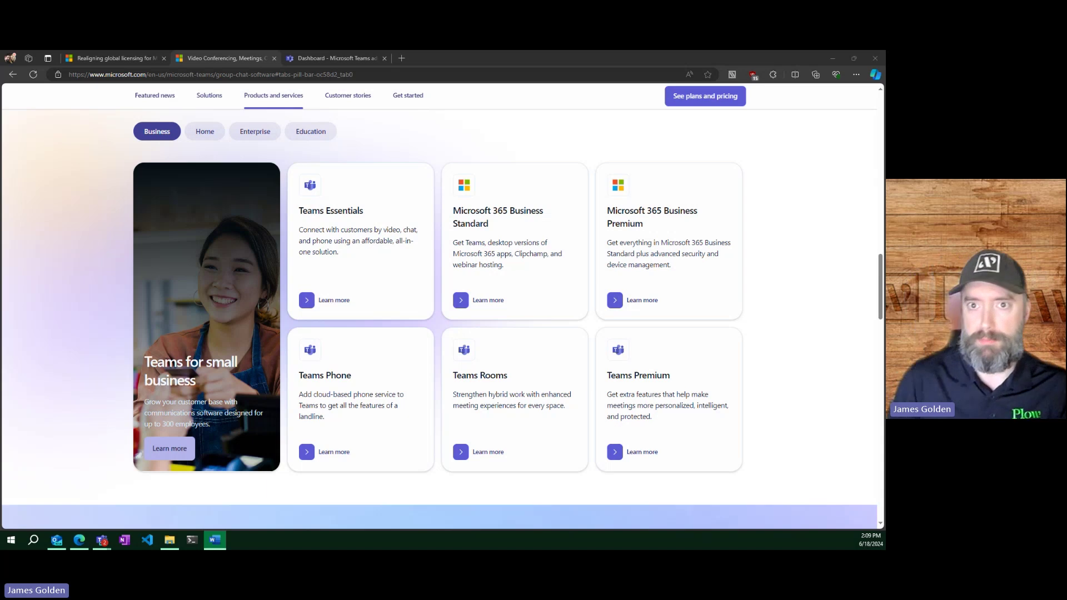
{"action": "left_click", "coordinate": [130, 59]}
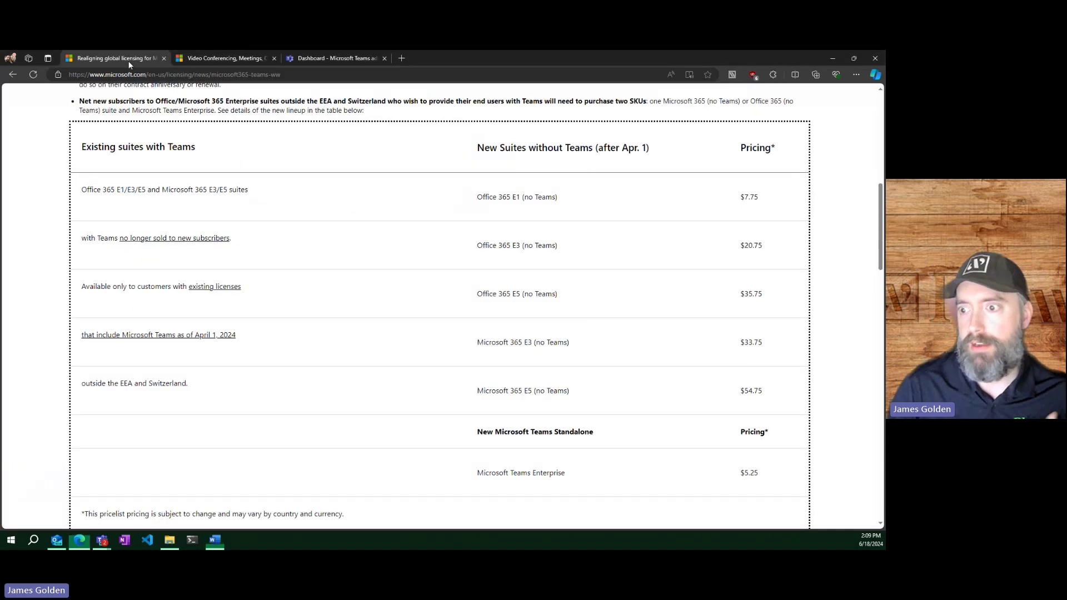
{"action": "left_click_drag", "start_coordinate": [558, 246], "coordinate": [477, 245]}
{"action": "left_click", "coordinate": [219, 57]}
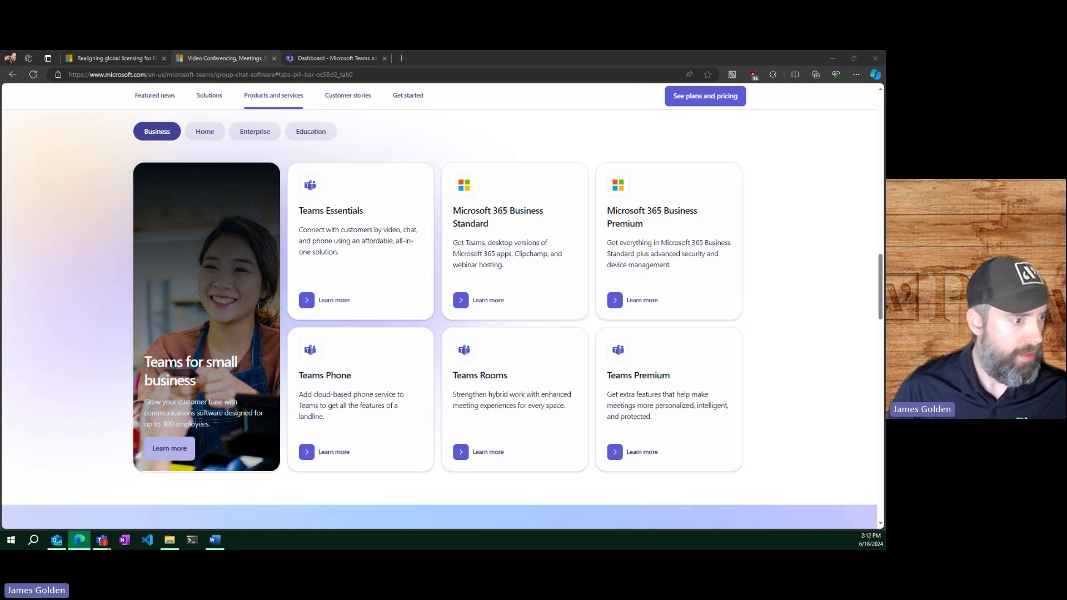
Step: Switch from the Teams products page in Edge over to Word
{"action": "key", "text": "alt+Tab"}
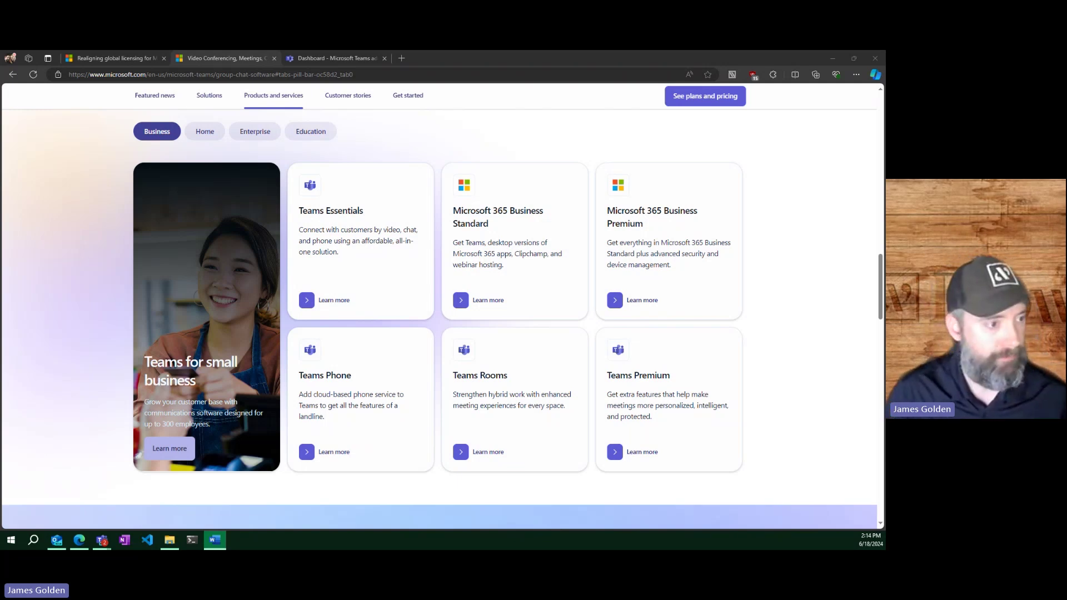
Step: Bring up the admin center Dashboard tab and expand the Voice section in the navigation
{"action": "left_click", "coordinate": [322, 56]}
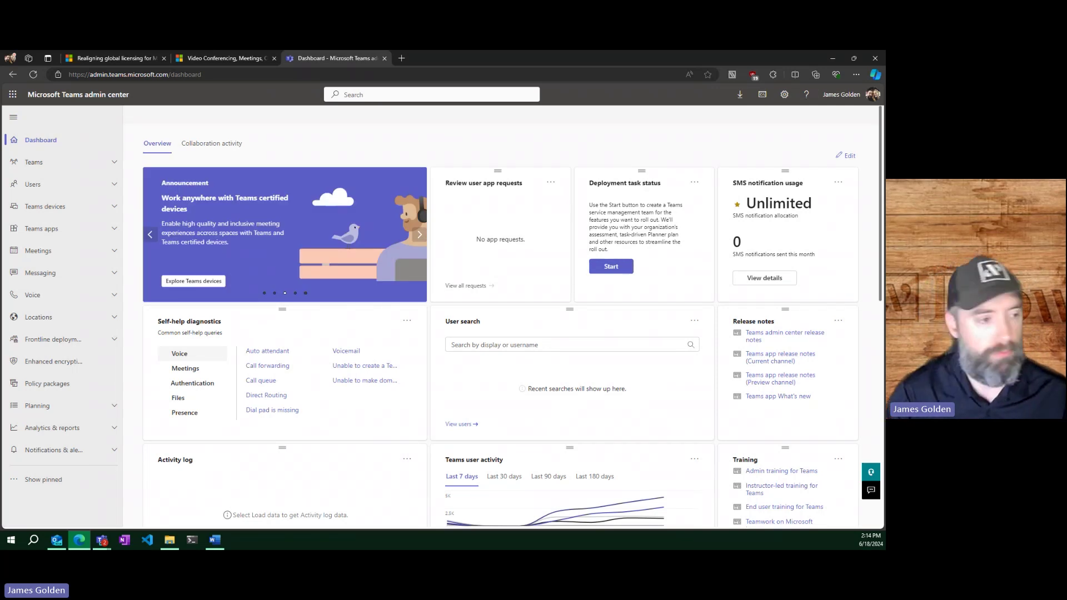
{"action": "key", "text": "alt+Tab"}
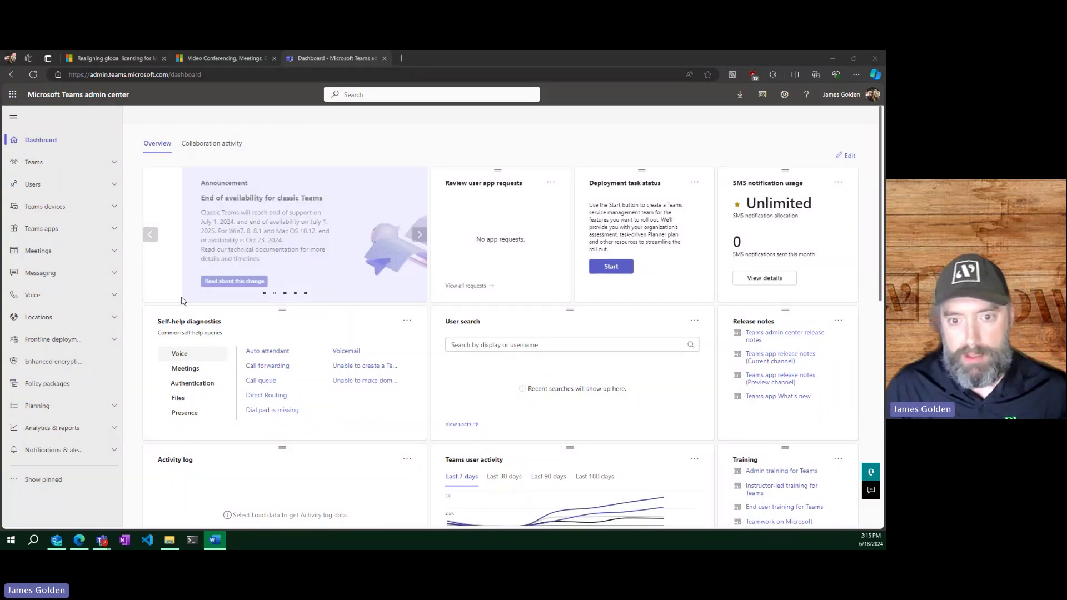
{"action": "left_click", "coordinate": [37, 297]}
Step: Open Voice > Phone numbers and scroll the list of 29 Microsoft-provided geographic numbers
{"action": "left_click", "coordinate": [32, 315]}
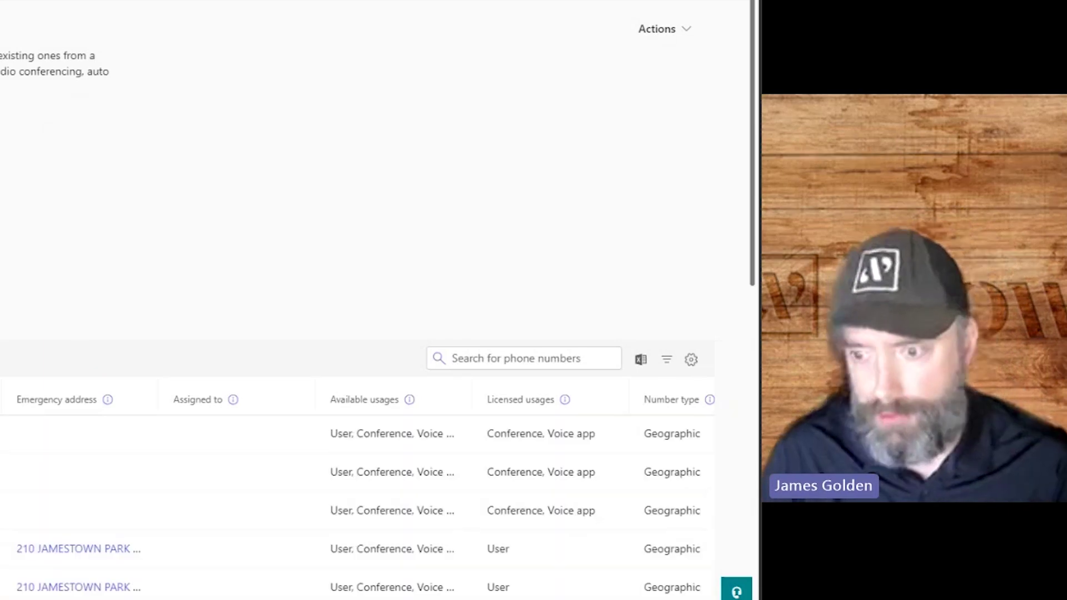
{"action": "scroll", "coordinate": [355, 473], "scroll_direction": "down", "scroll_amount": 5}
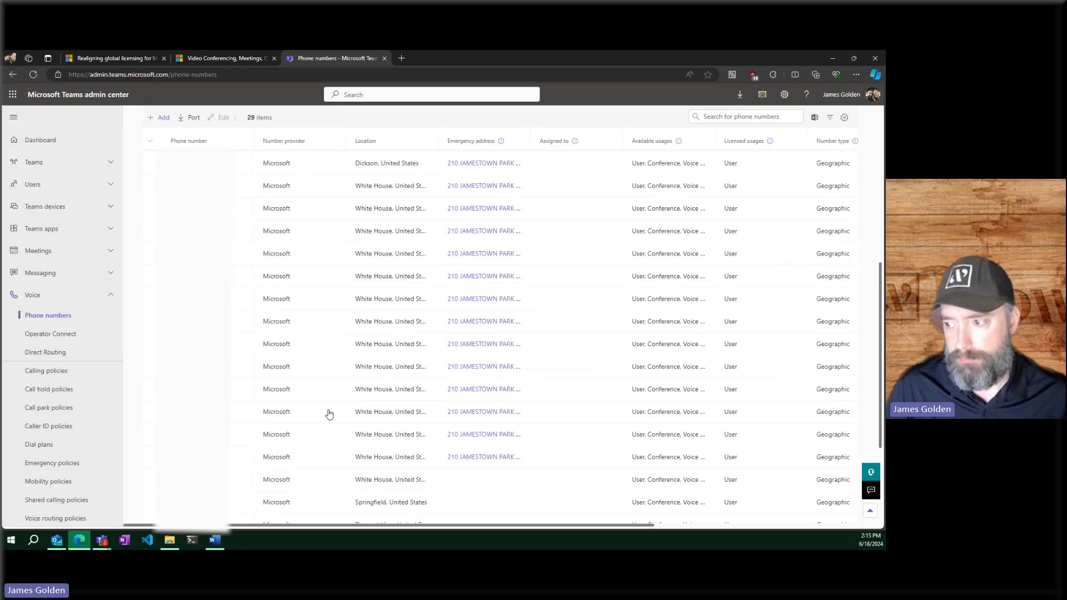
{"action": "scroll", "coordinate": [329, 412], "scroll_direction": "up", "scroll_amount": 5}
{"action": "scroll", "coordinate": [329, 412], "scroll_direction": "down", "scroll_amount": 5}
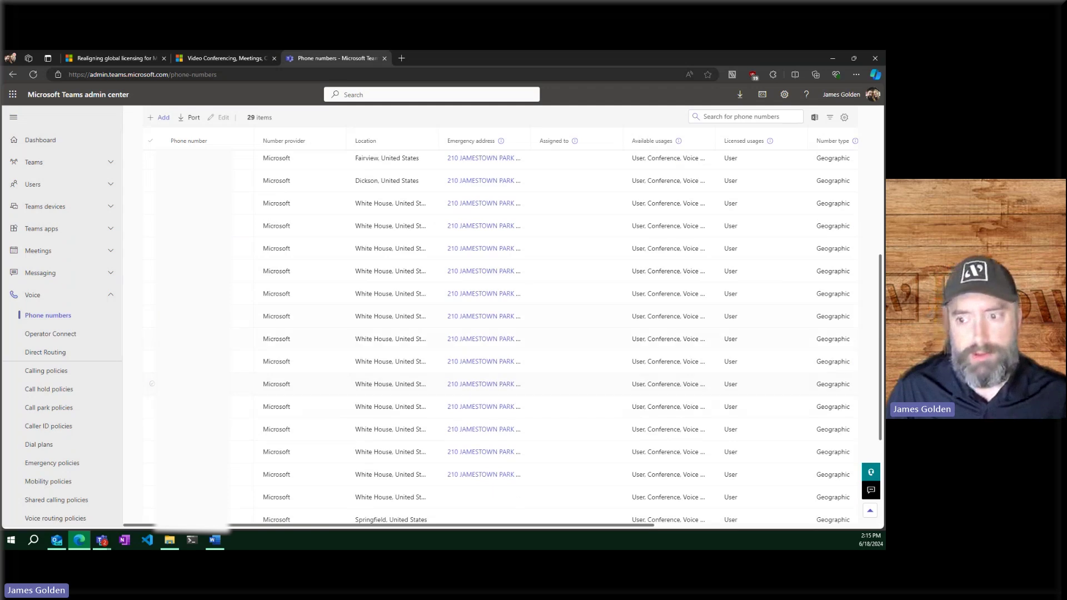
{"action": "scroll", "coordinate": [237, 382], "scroll_direction": "down", "scroll_amount": 3}
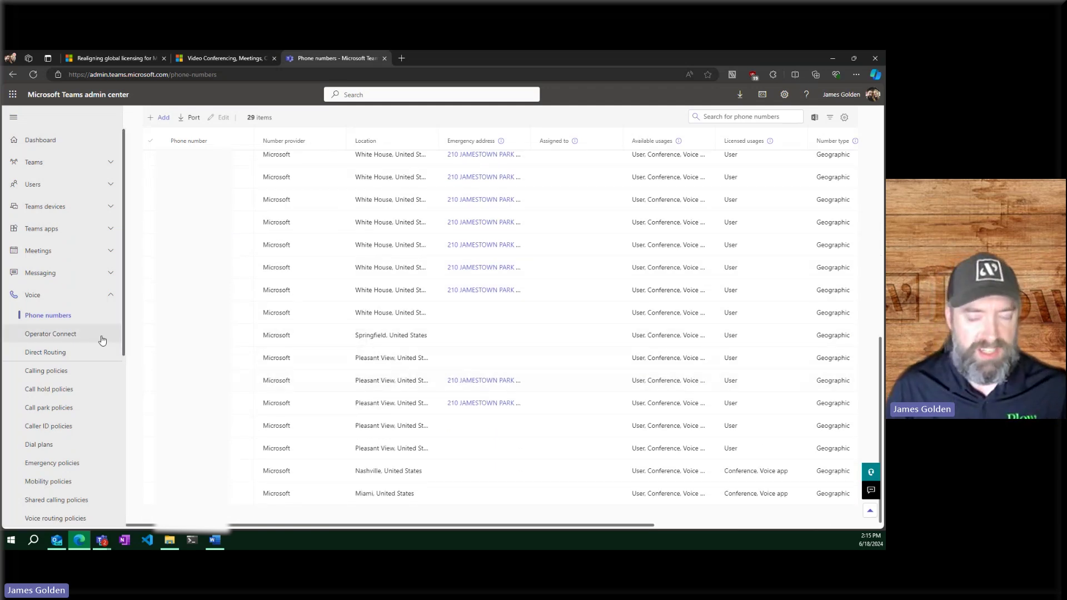
{"action": "scroll", "coordinate": [302, 388], "scroll_direction": "up", "scroll_amount": 3}
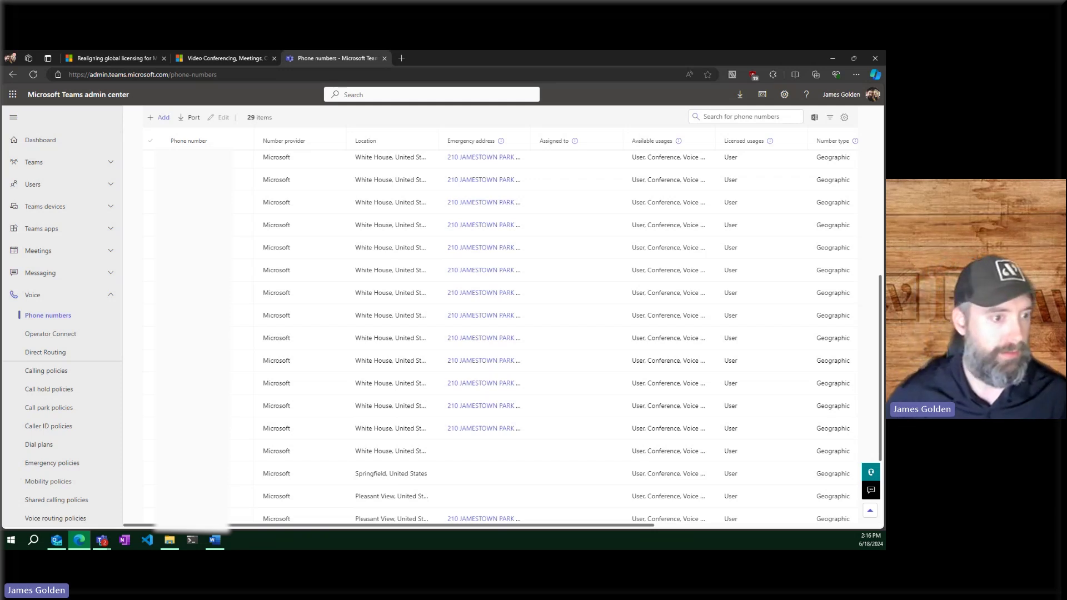
{"action": "key", "text": "alt+Tab"}
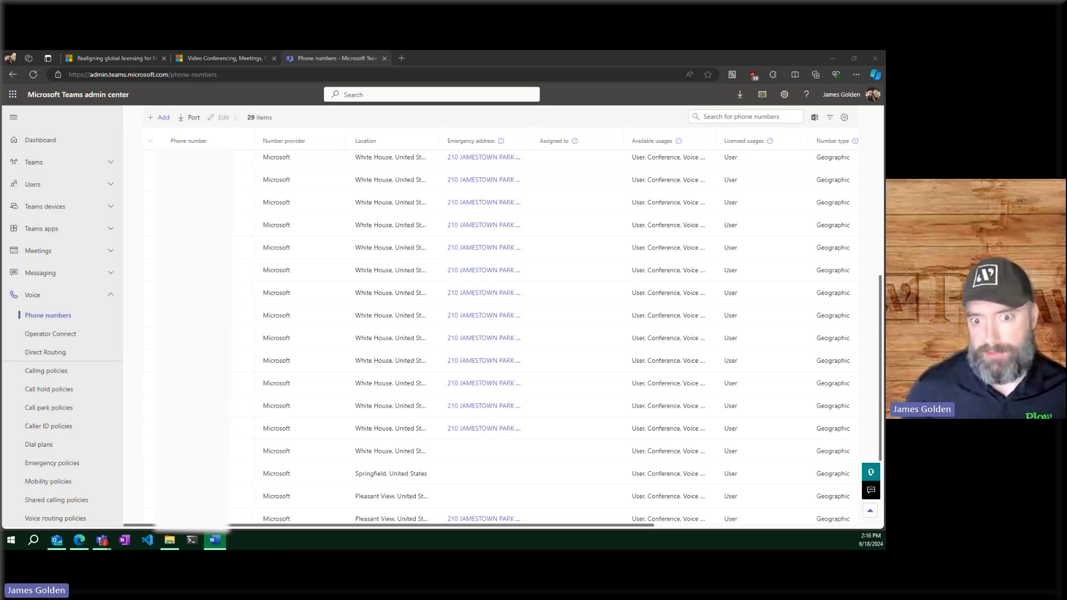
Step: Collapse the Voice navigation group, then switch to Word and back to Teams
{"action": "left_click", "coordinate": [41, 298]}
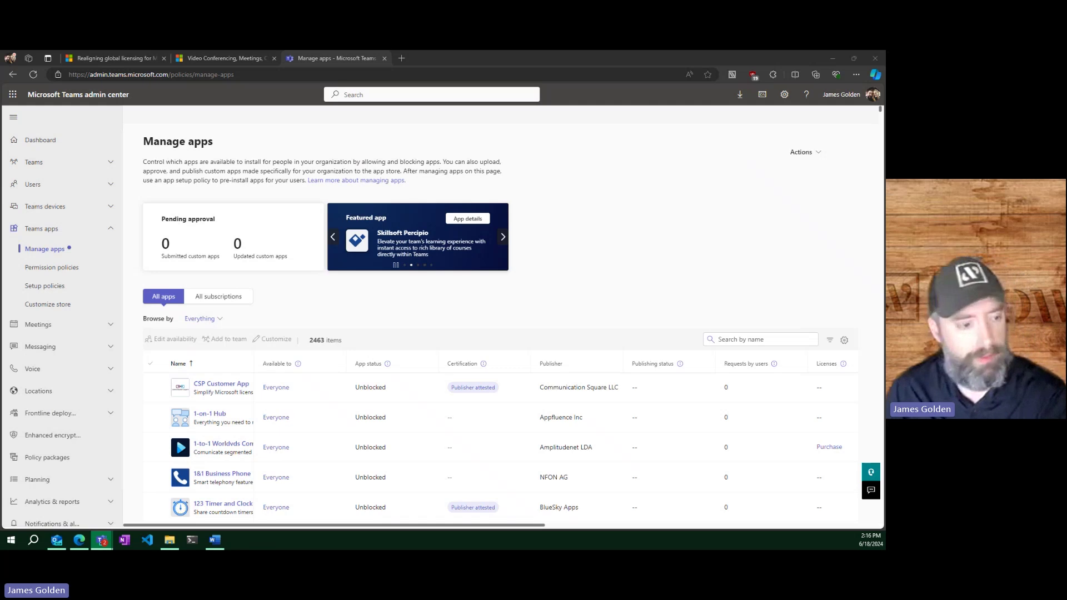
{"action": "key", "text": "alt+Tab"}
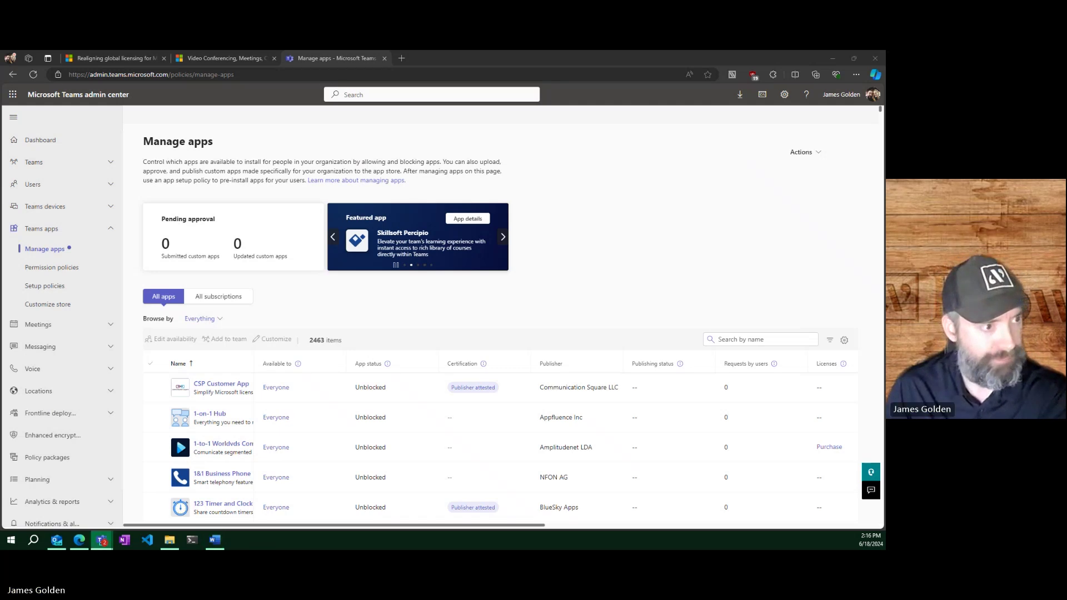
{"action": "key", "text": "alt+Tab"}
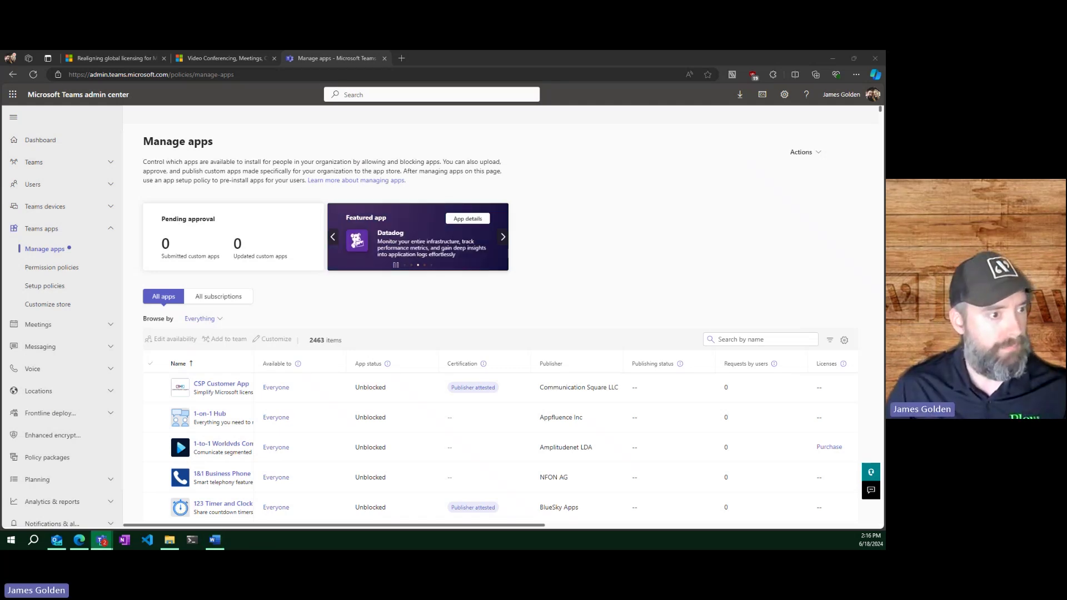
Step: Maximize the Teams desktop app and collapse the MercuryPath and Dev Team 6 teams
{"action": "key", "text": "alt+Tab"}
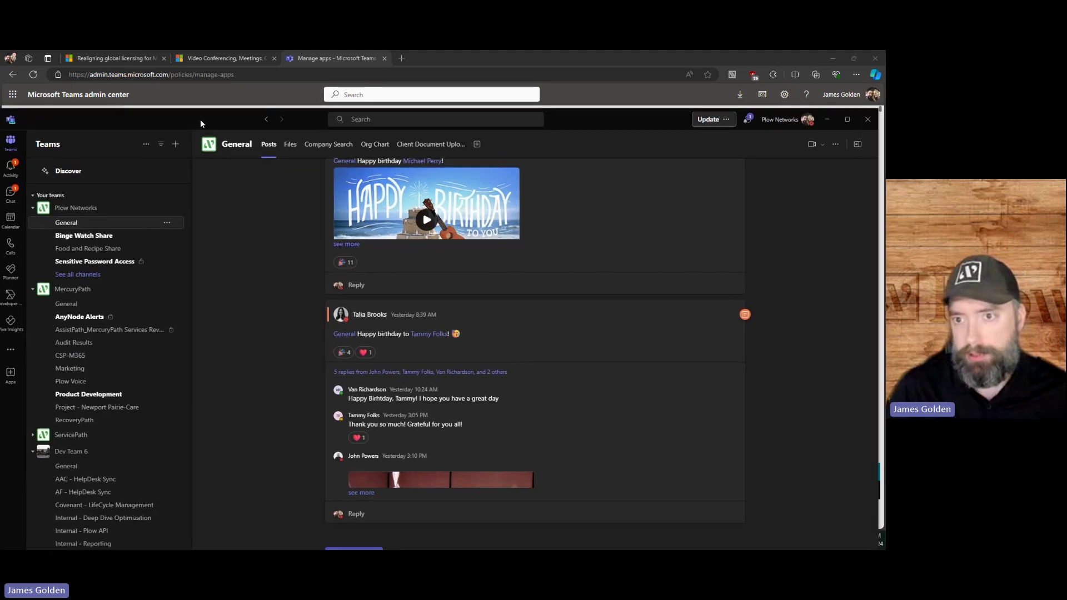
{"action": "left_click_drag", "start_coordinate": [200, 119], "coordinate": [246, 105]}
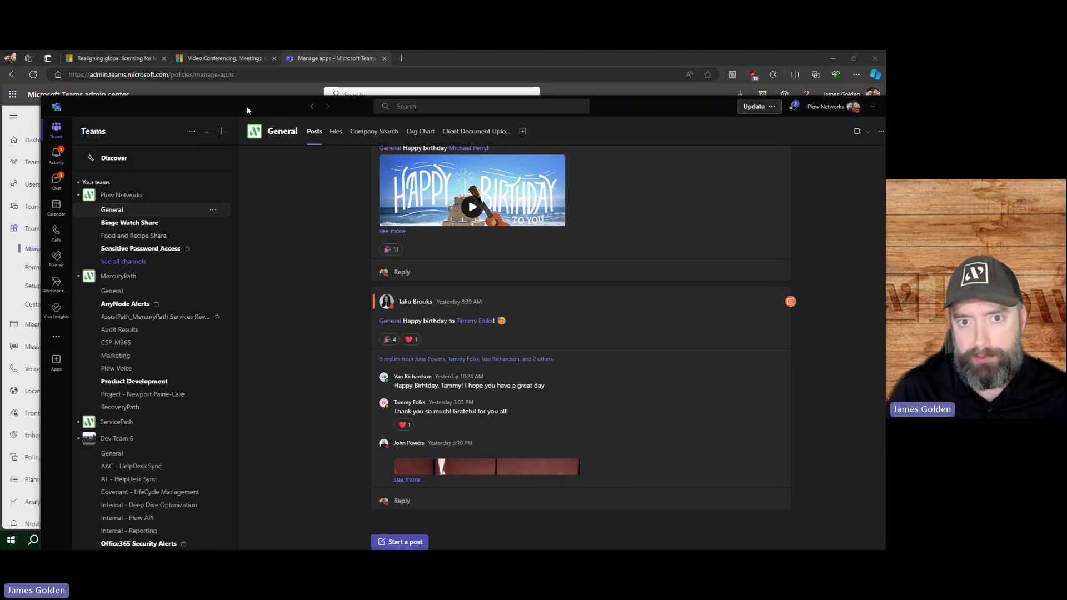
{"action": "double_click", "coordinate": [246, 106]}
{"action": "left_click", "coordinate": [38, 233]}
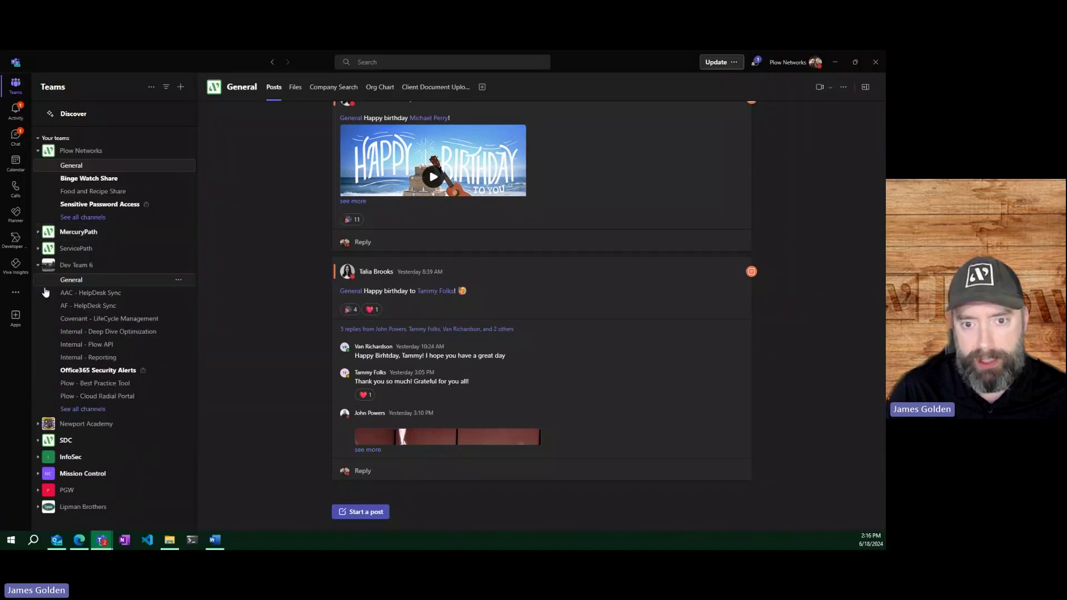
{"action": "left_click", "coordinate": [38, 264]}
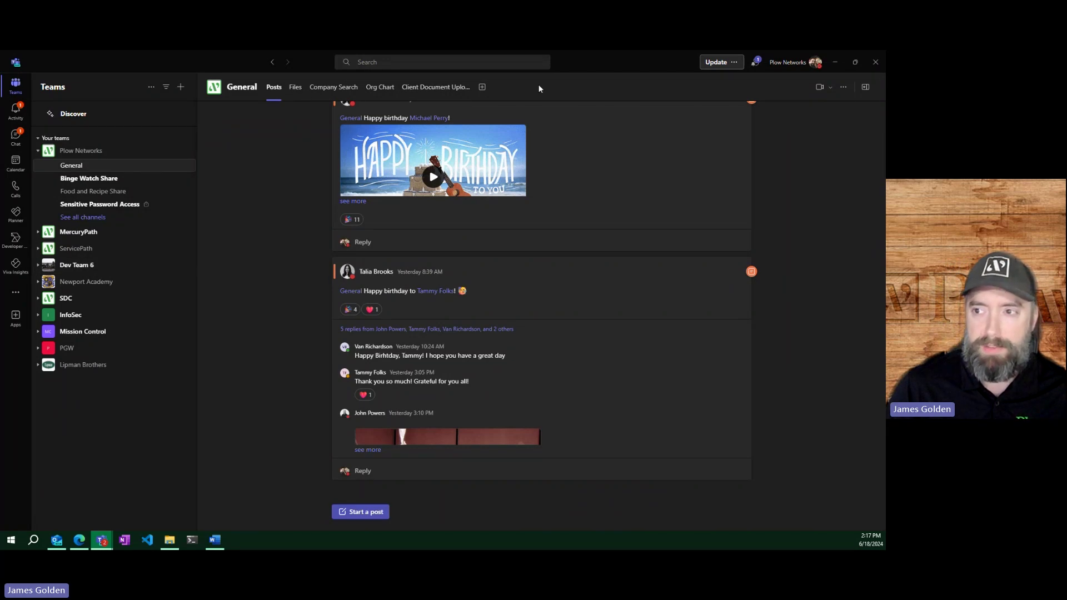
{"action": "key", "text": "alt+Tab"}
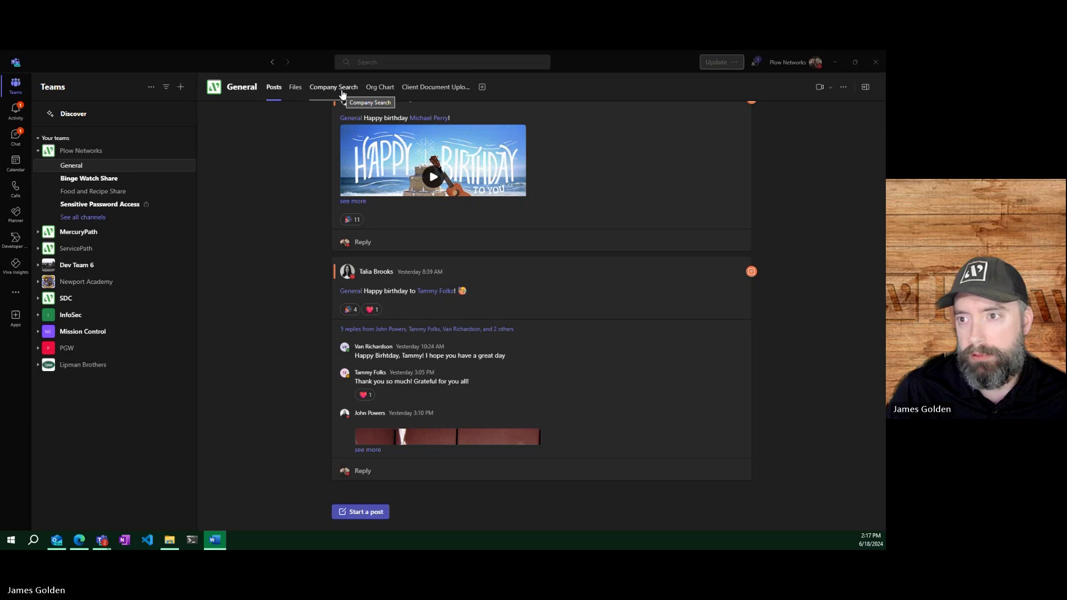
Step: Pan around the General channel's Org Chart across the support branches, then minimize Teams
{"action": "left_click", "coordinate": [372, 87]}
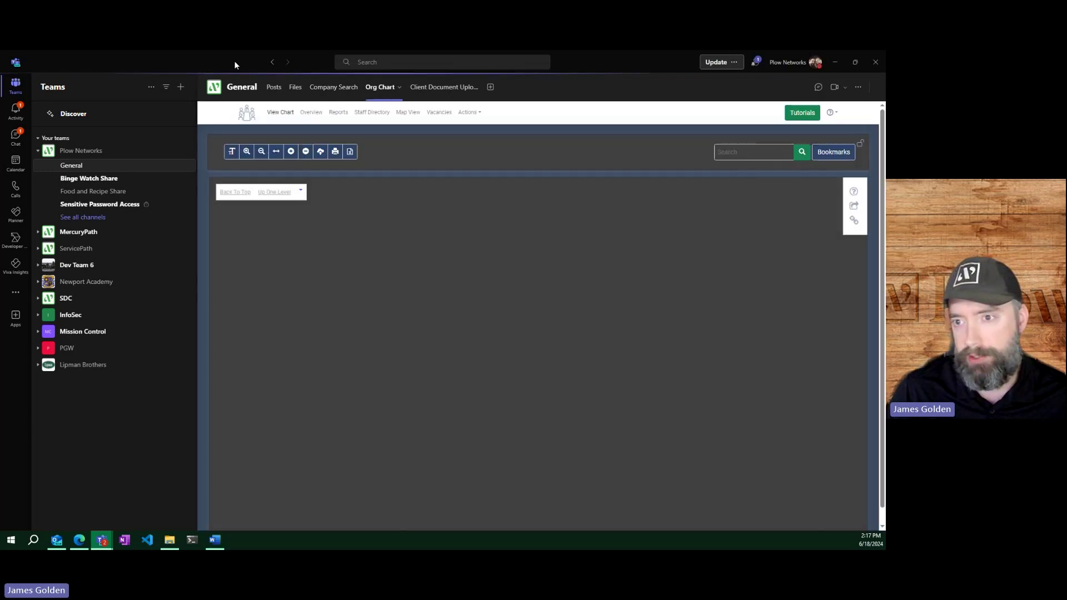
{"action": "left_click_drag", "start_coordinate": [698, 398], "coordinate": [293, 341]}
{"action": "left_click_drag", "start_coordinate": [615, 339], "coordinate": [427, 381]}
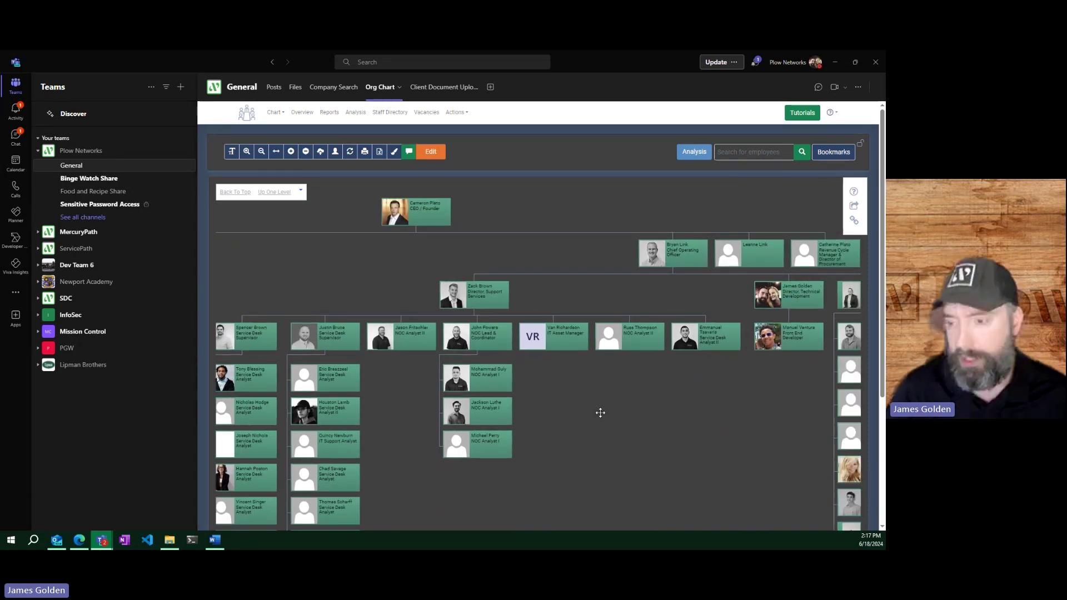
{"action": "left_click_drag", "start_coordinate": [589, 411], "coordinate": [549, 315]}
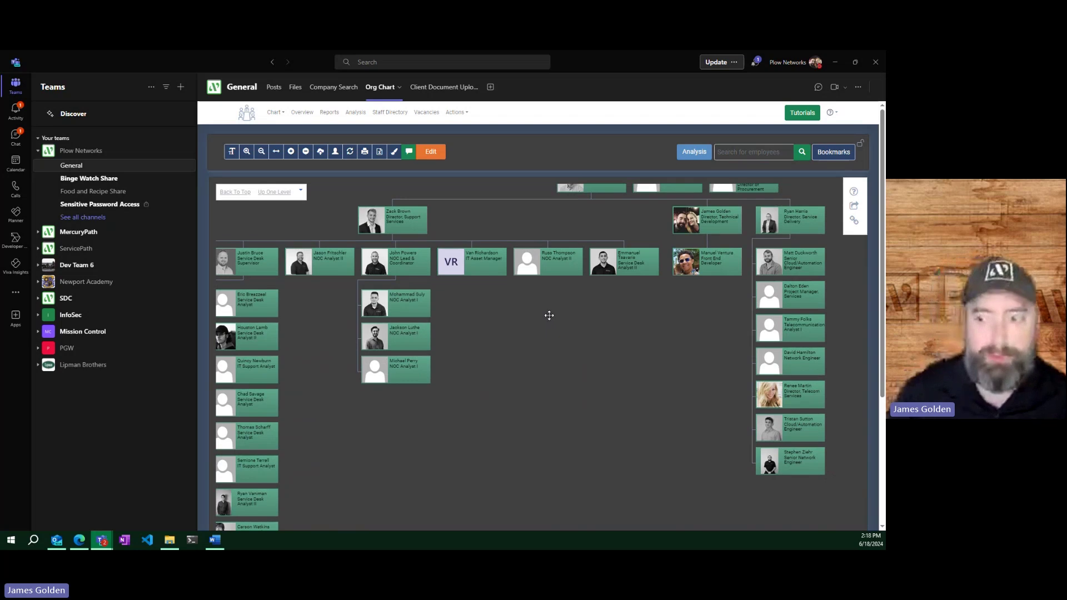
{"action": "left_click_drag", "start_coordinate": [488, 401], "coordinate": [445, 417]}
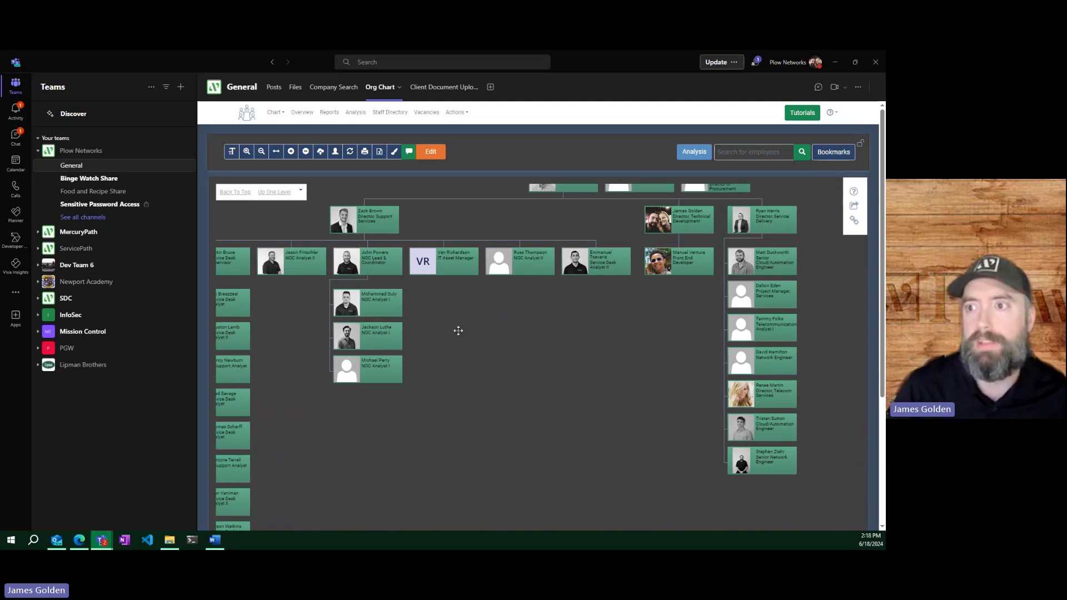
{"action": "left_click", "coordinate": [838, 66]}
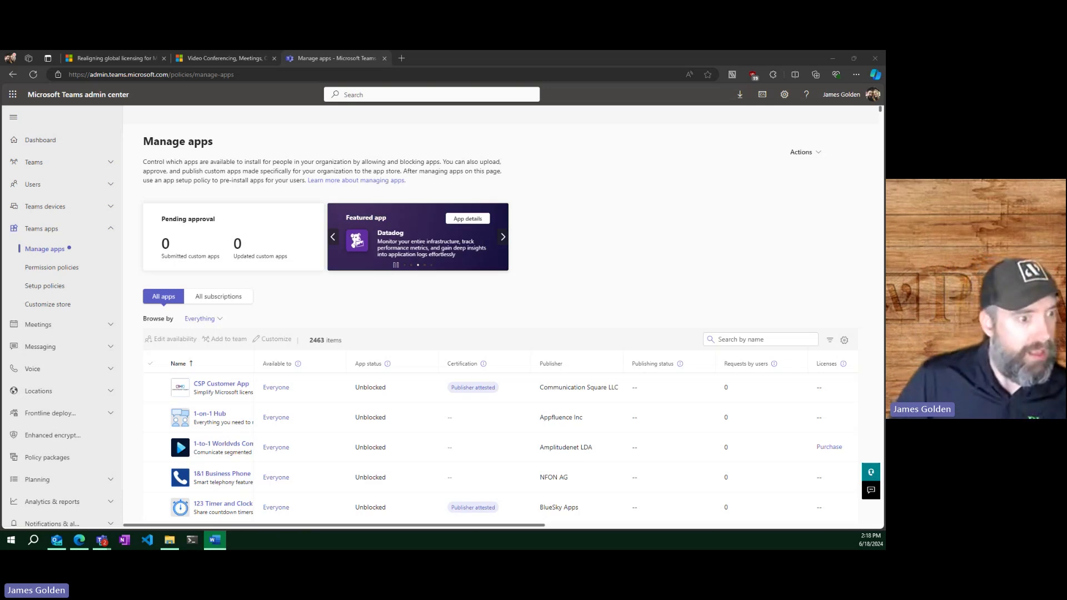
Step: Expand Analytics & reports and open the Usage reports page
{"action": "scroll", "coordinate": [62, 305], "scroll_direction": "down", "scroll_amount": 1}
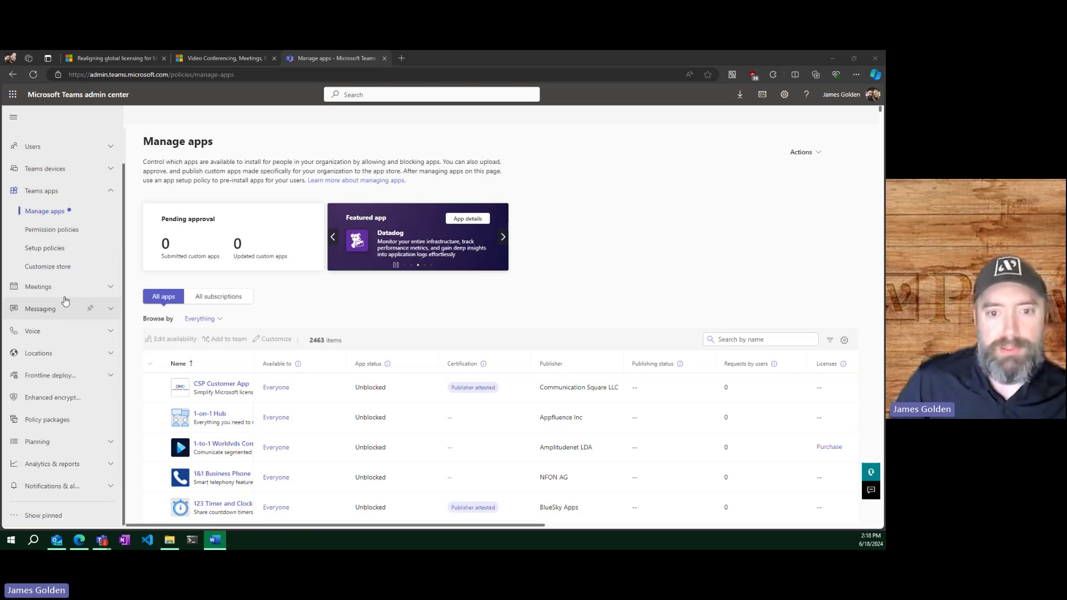
{"action": "left_click", "coordinate": [57, 465]}
{"action": "scroll", "coordinate": [56, 445], "scroll_direction": "down", "scroll_amount": 1}
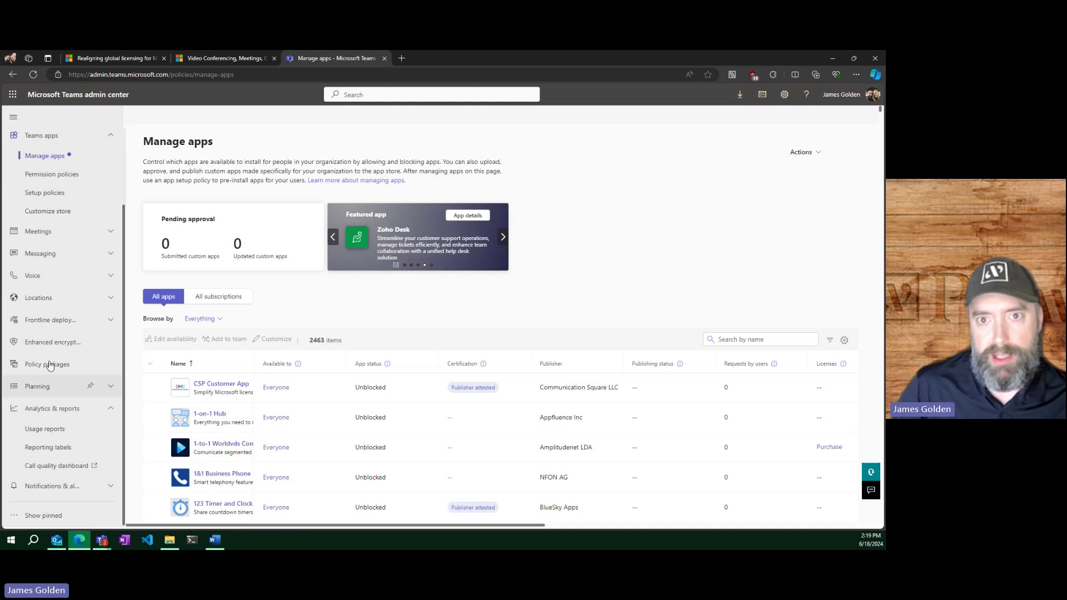
{"action": "left_click", "coordinate": [35, 431]}
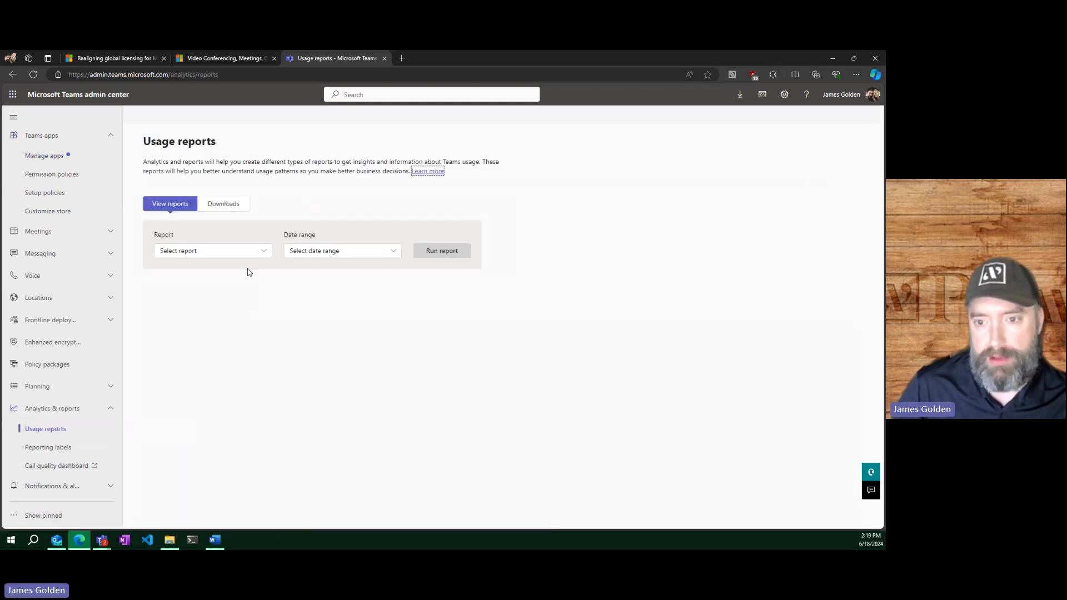
Step: Run the Teams usage report for Last 30 days, showing 50 active users and 159 posts
{"action": "left_click", "coordinate": [209, 258]}
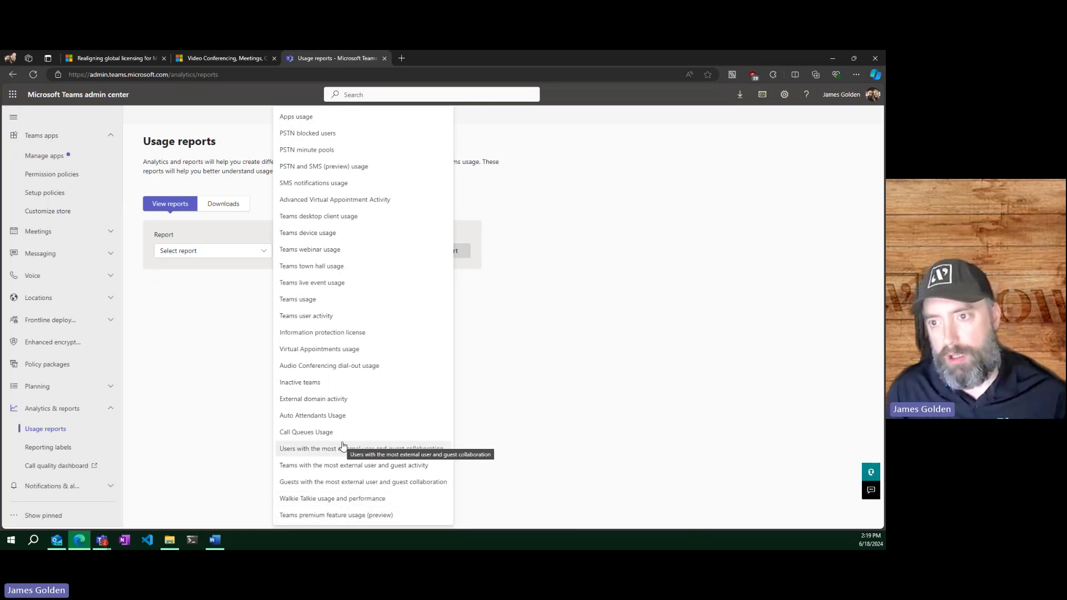
{"action": "left_click", "coordinate": [310, 300]}
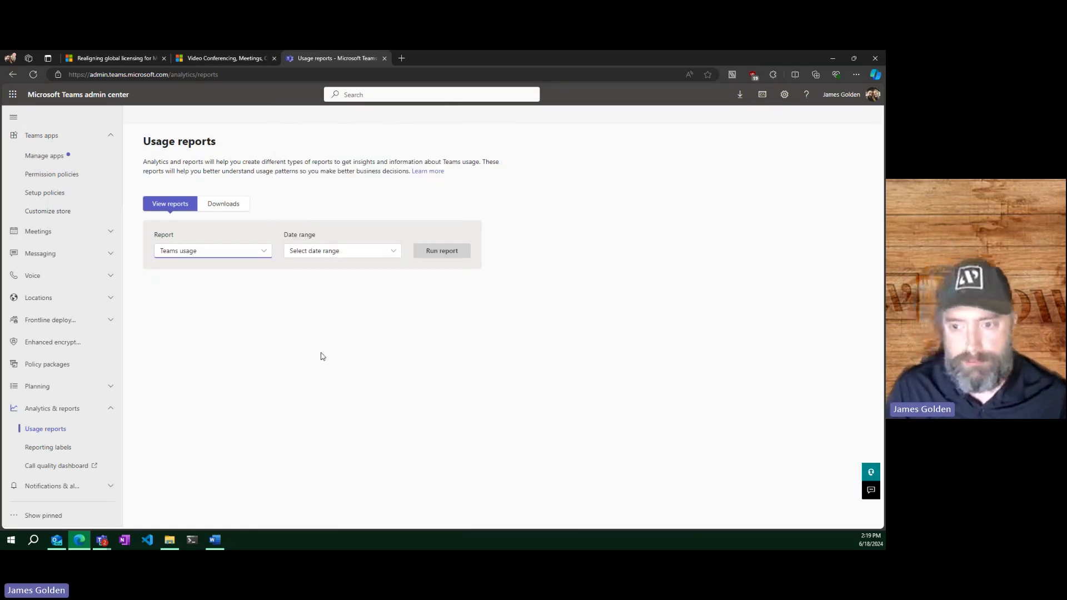
{"action": "left_click", "coordinate": [373, 251]}
{"action": "left_click", "coordinate": [322, 283]}
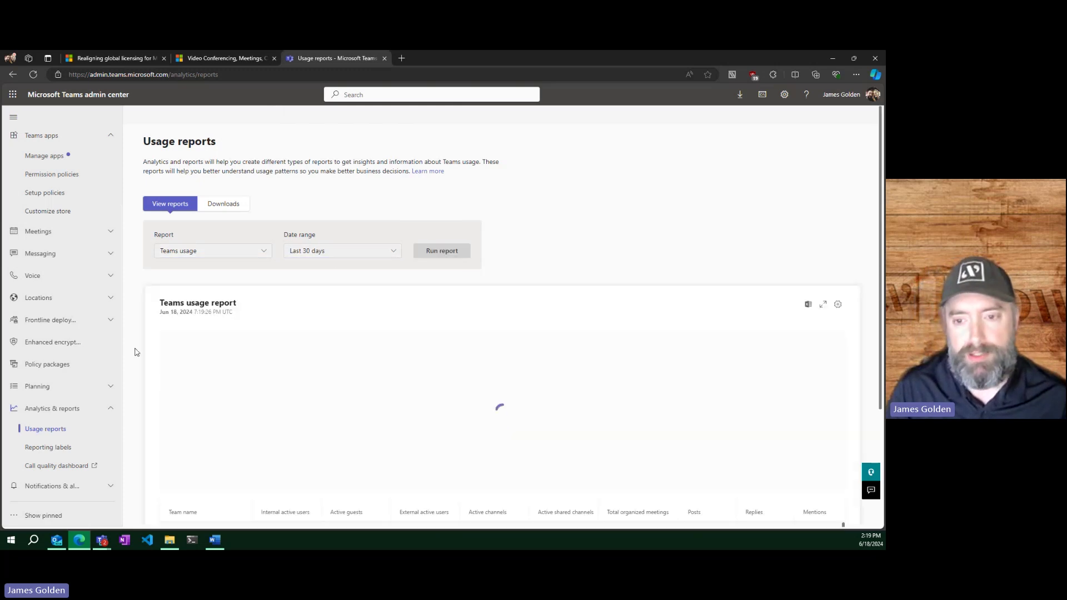
{"action": "scroll", "coordinate": [141, 484], "scroll_direction": "down", "scroll_amount": 3}
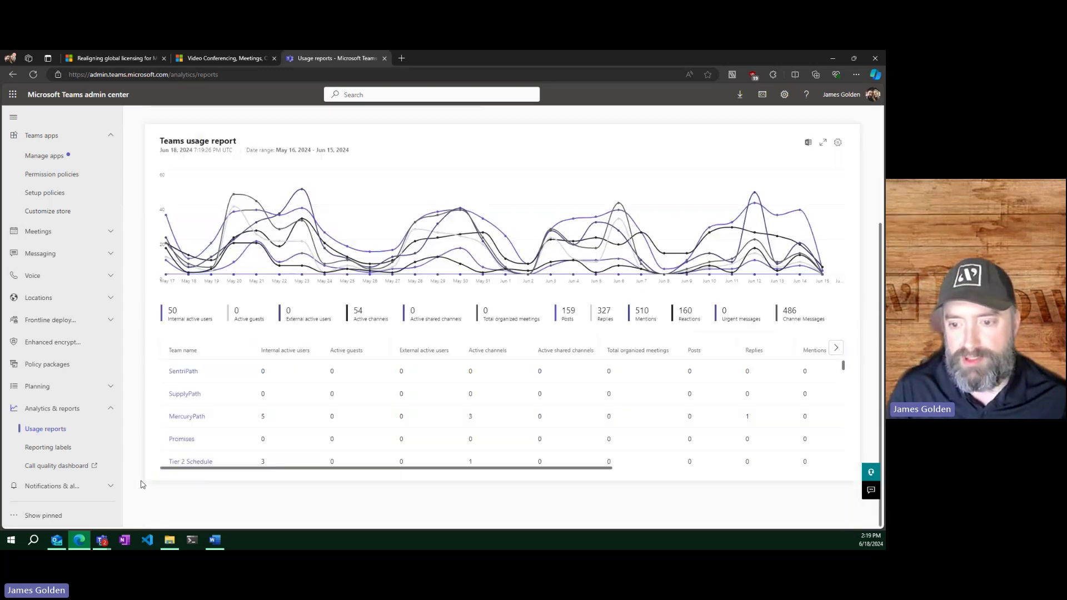
{"action": "scroll", "coordinate": [141, 484], "scroll_direction": "up", "scroll_amount": 3}
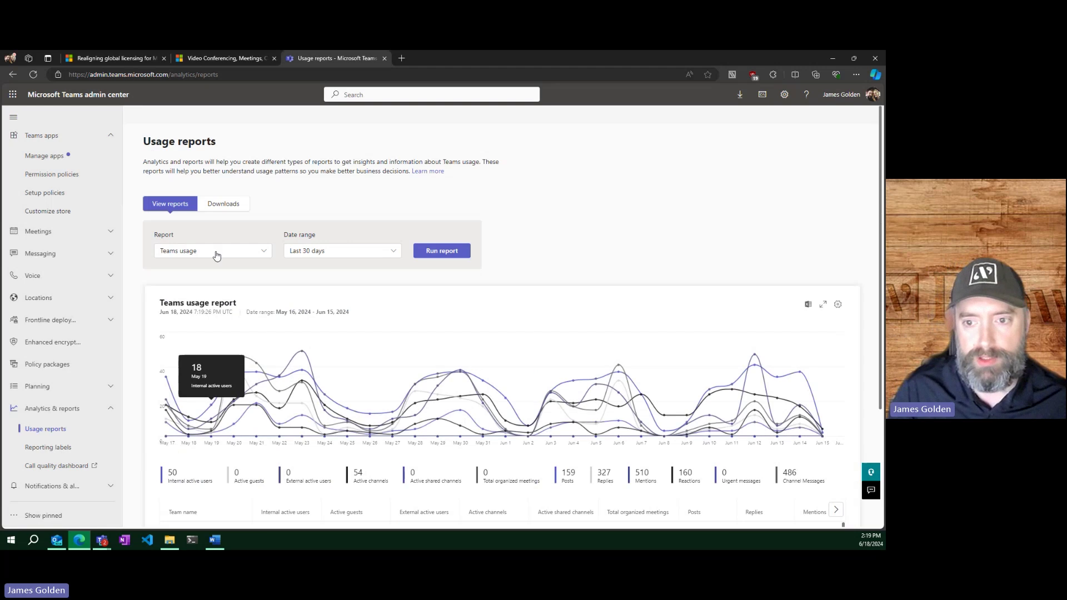
{"action": "left_click", "coordinate": [216, 253]}
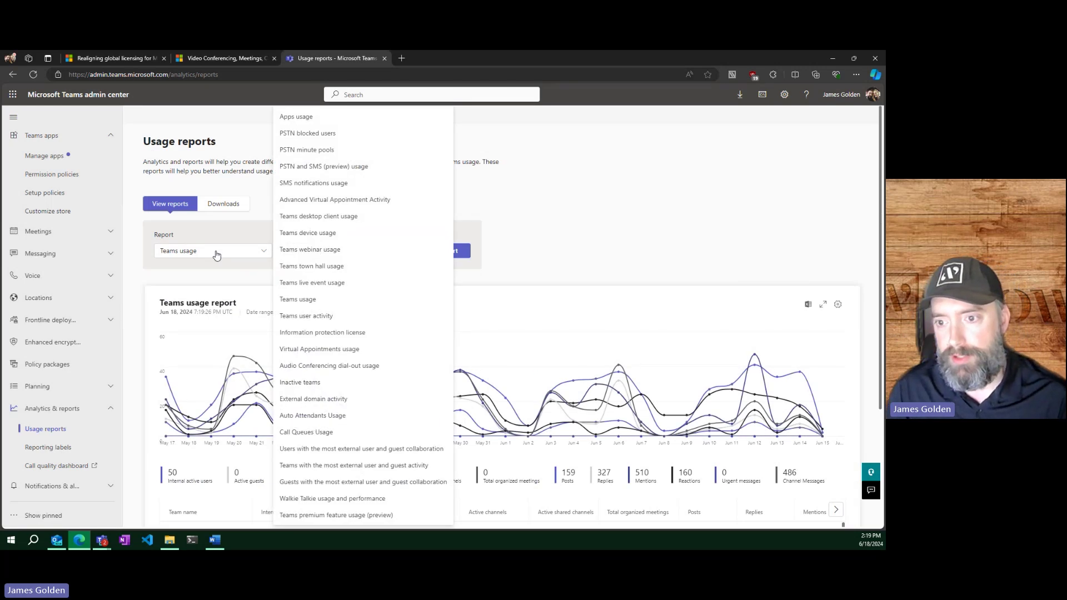
Step: Run the Teams user activity report and scroll through its results
{"action": "left_click", "coordinate": [320, 318]}
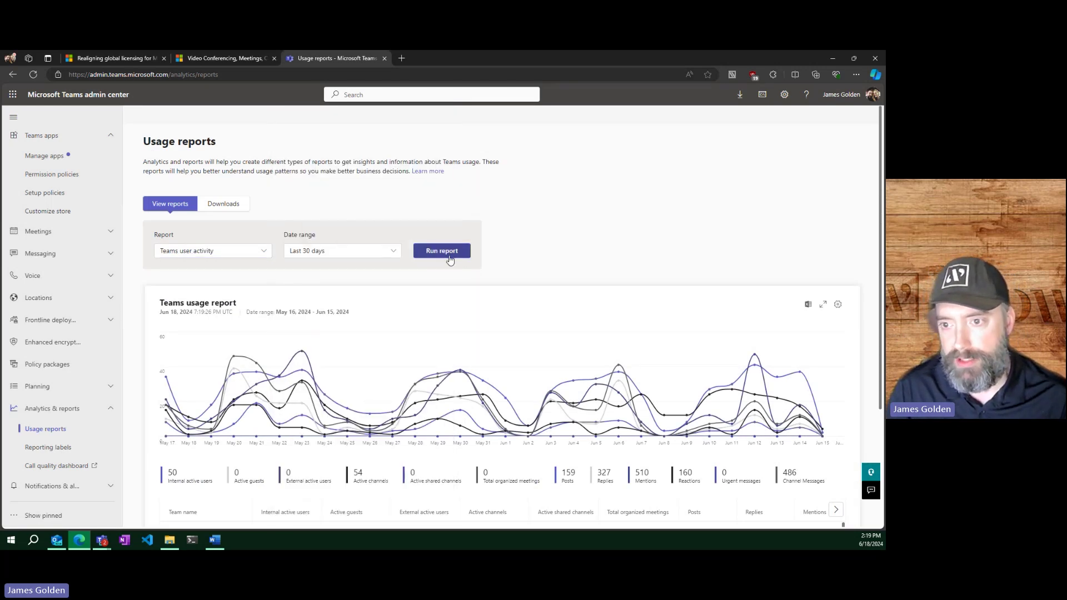
{"action": "left_click", "coordinate": [449, 254]}
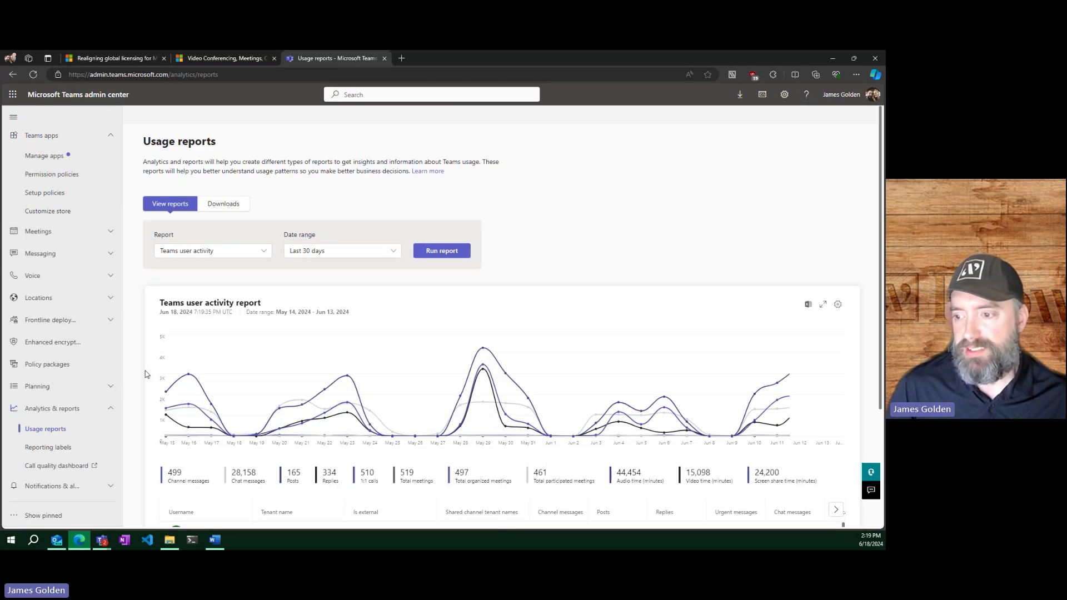
{"action": "scroll", "coordinate": [146, 374], "scroll_direction": "down", "scroll_amount": 3}
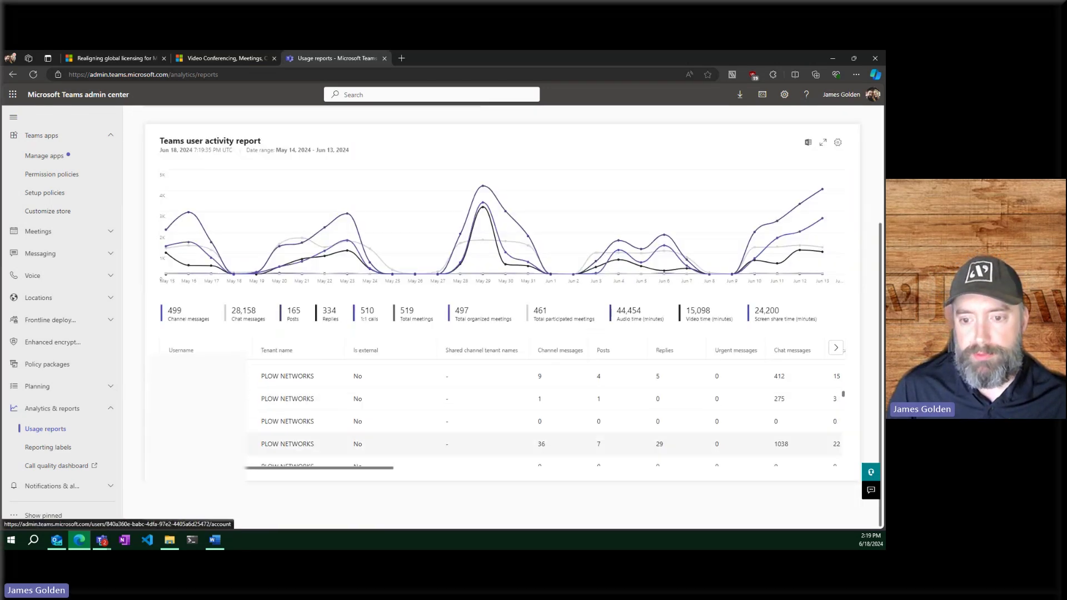
{"action": "scroll", "coordinate": [545, 414], "scroll_direction": "up", "scroll_amount": 3}
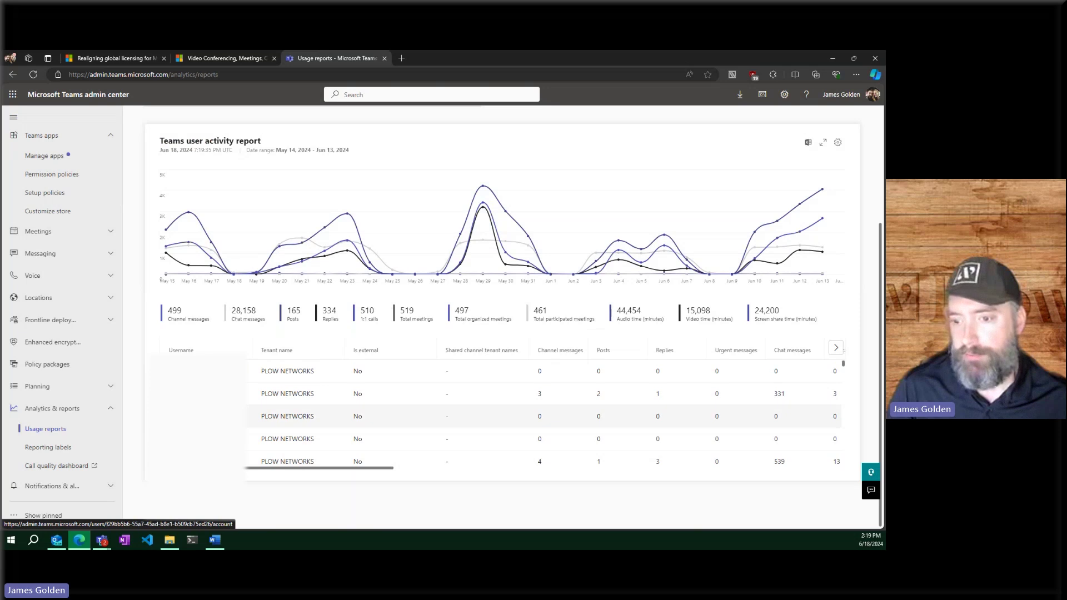
{"action": "scroll", "coordinate": [143, 349], "scroll_direction": "up", "scroll_amount": 1}
{"action": "scroll", "coordinate": [143, 350], "scroll_direction": "up", "scroll_amount": 2}
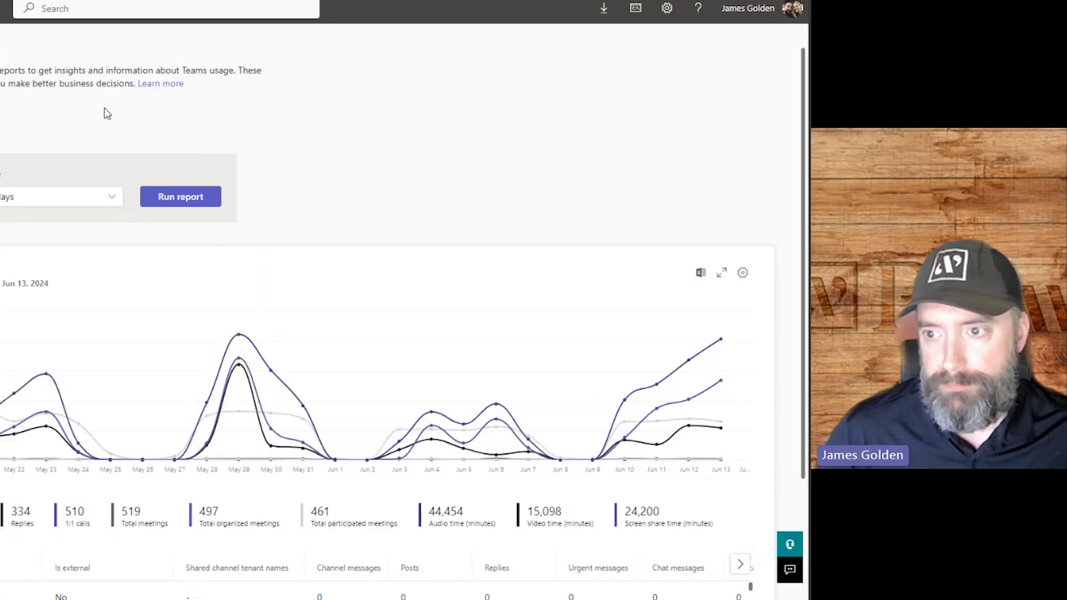
Step: Run the 30-day Apps usage report and scroll its table: OneNote 10 users, TeamOrgChart+ 3
{"action": "left_click", "coordinate": [181, 198]}
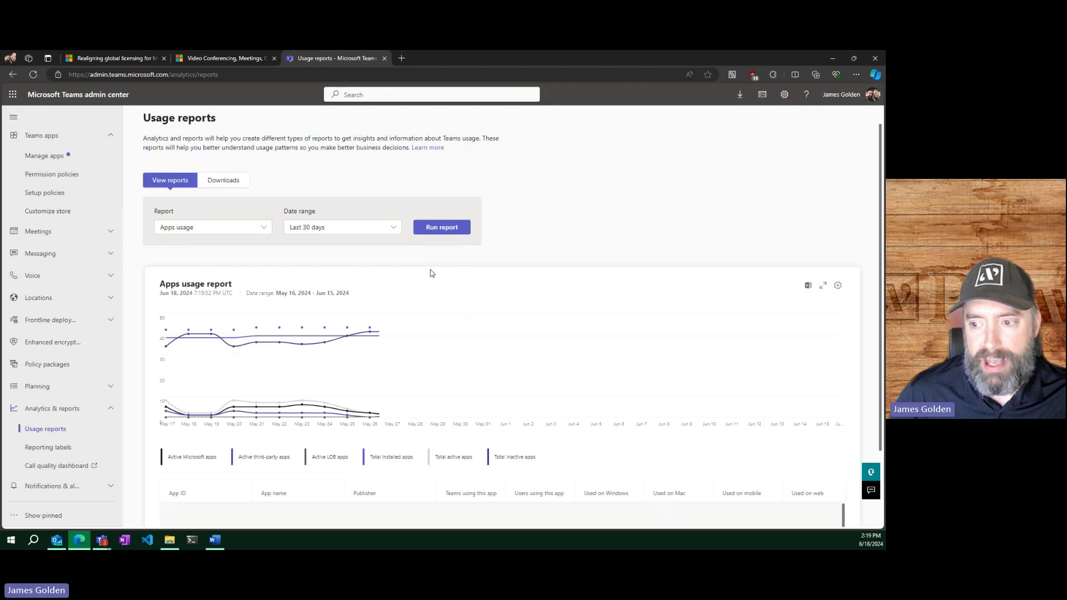
{"action": "scroll", "coordinate": [144, 368], "scroll_direction": "down", "scroll_amount": 2}
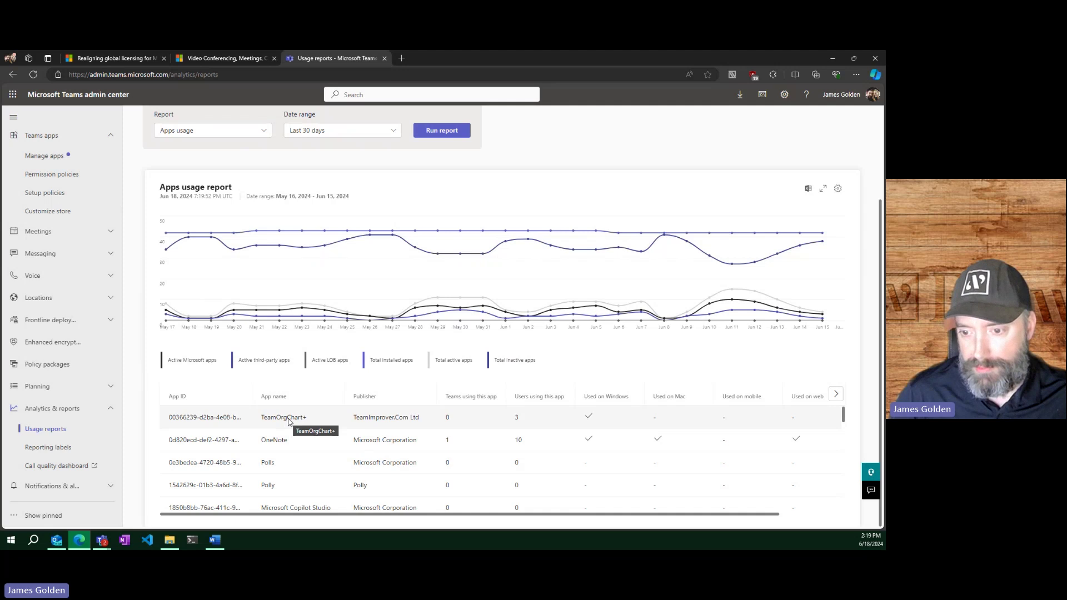
{"action": "scroll", "coordinate": [234, 422], "scroll_direction": "down", "scroll_amount": 5}
{"action": "scroll", "coordinate": [236, 435], "scroll_direction": "up", "scroll_amount": 5}
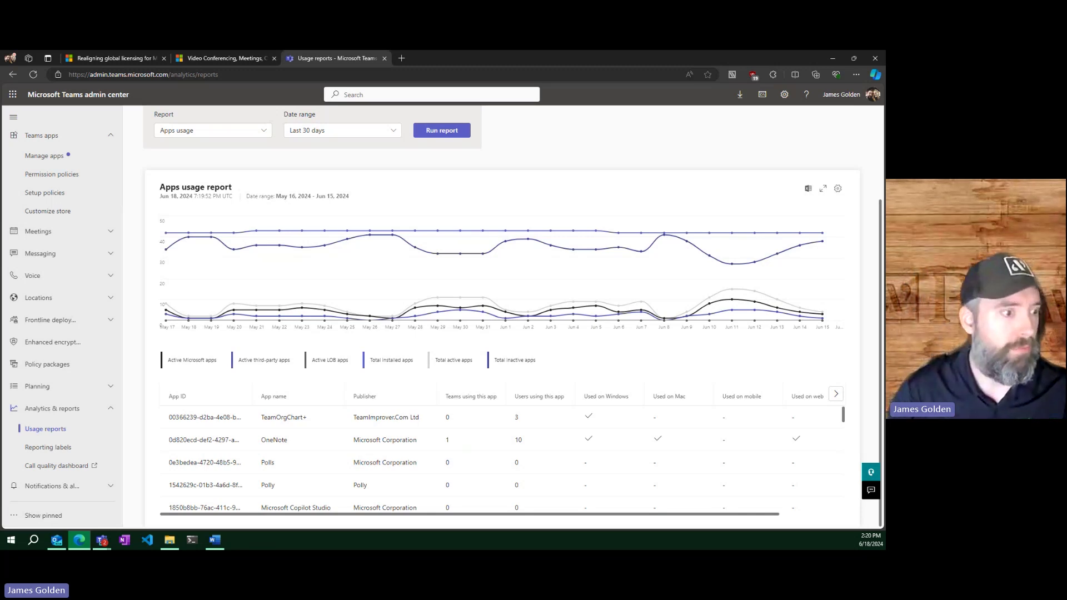
{"action": "key", "text": "alt+Tab"}
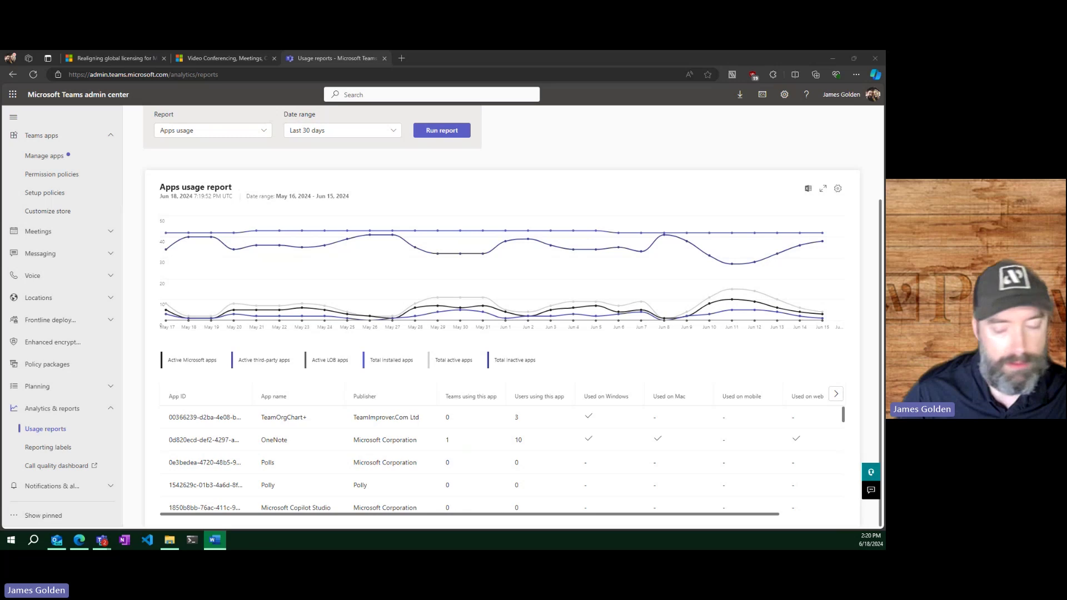
Step: Open the Call Quality Dashboard tab, maximize the browser, and scroll the Overall Call Quality charts
{"action": "left_click", "coordinate": [57, 466]}
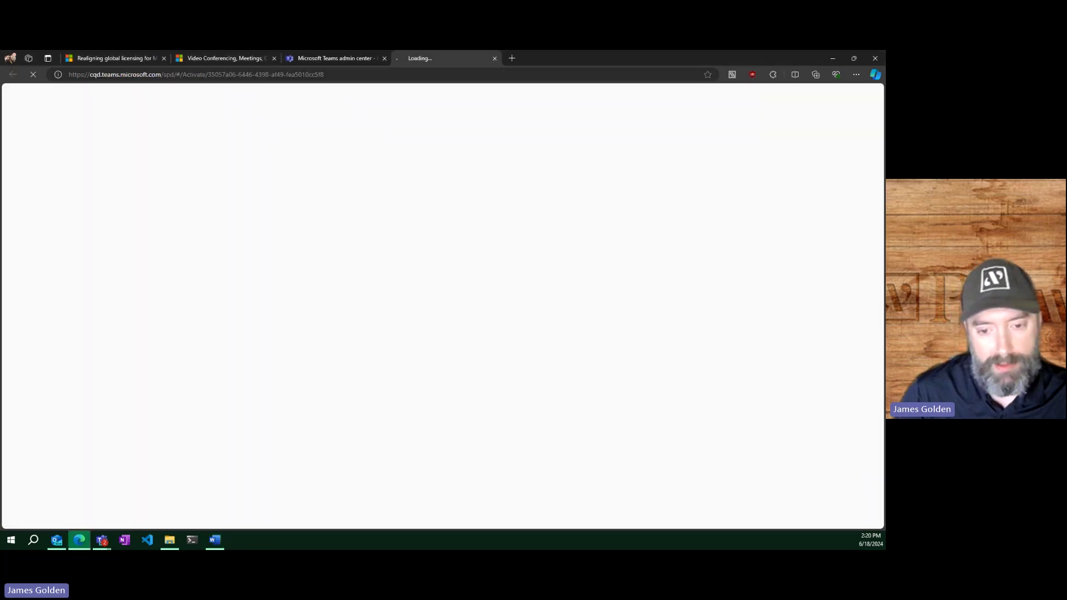
{"action": "left_click", "coordinate": [307, 62]}
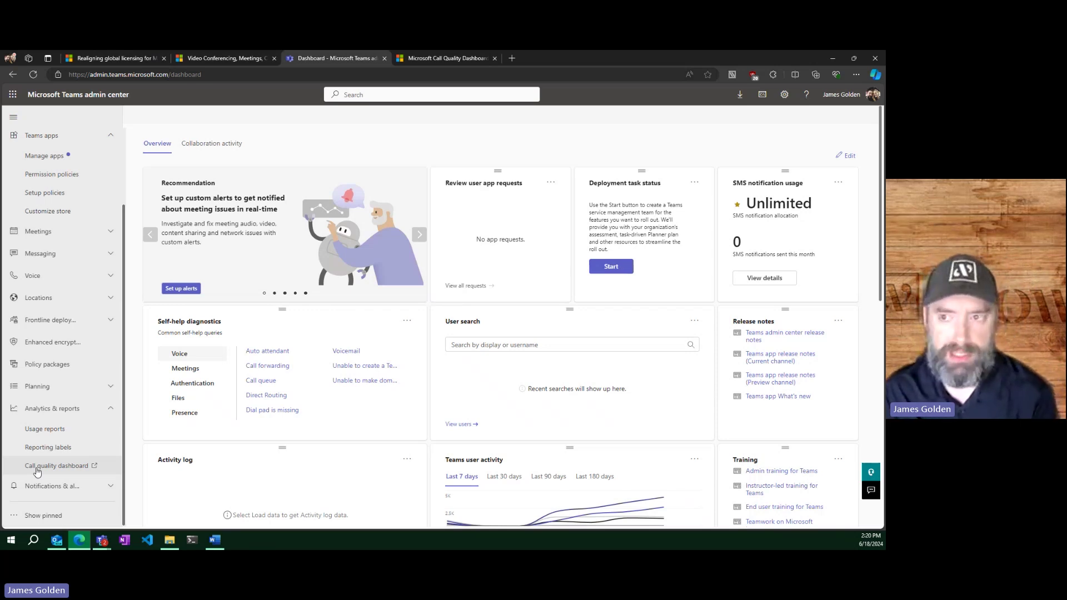
{"action": "left_click_drag", "start_coordinate": [546, 53], "coordinate": [521, 86]}
{"action": "left_click", "coordinate": [429, 82]}
{"action": "double_click", "coordinate": [570, 81]}
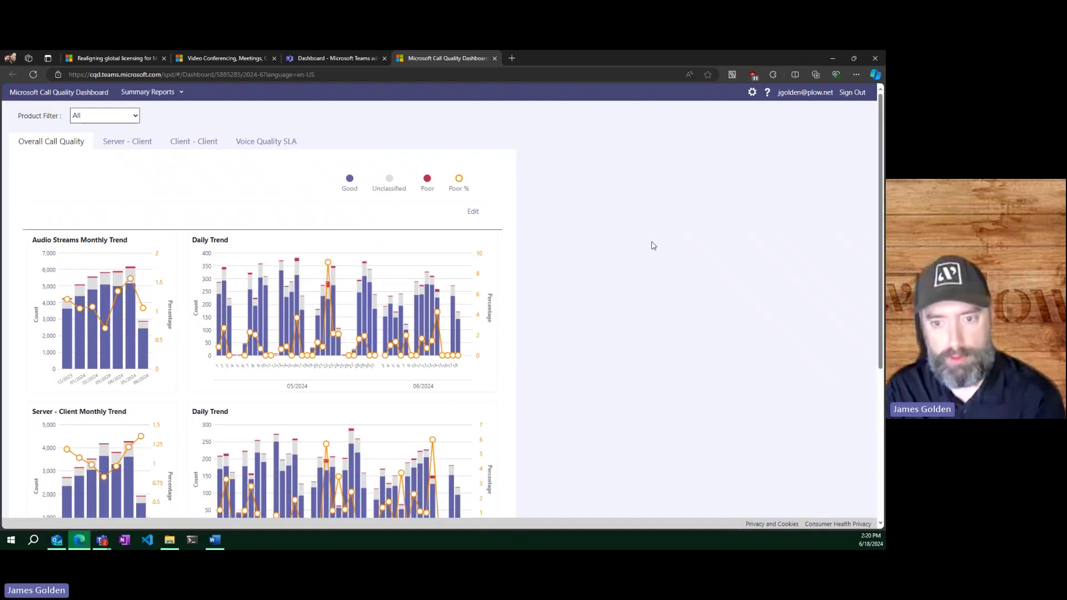
{"action": "scroll", "coordinate": [652, 245], "scroll_direction": "down", "scroll_amount": 1}
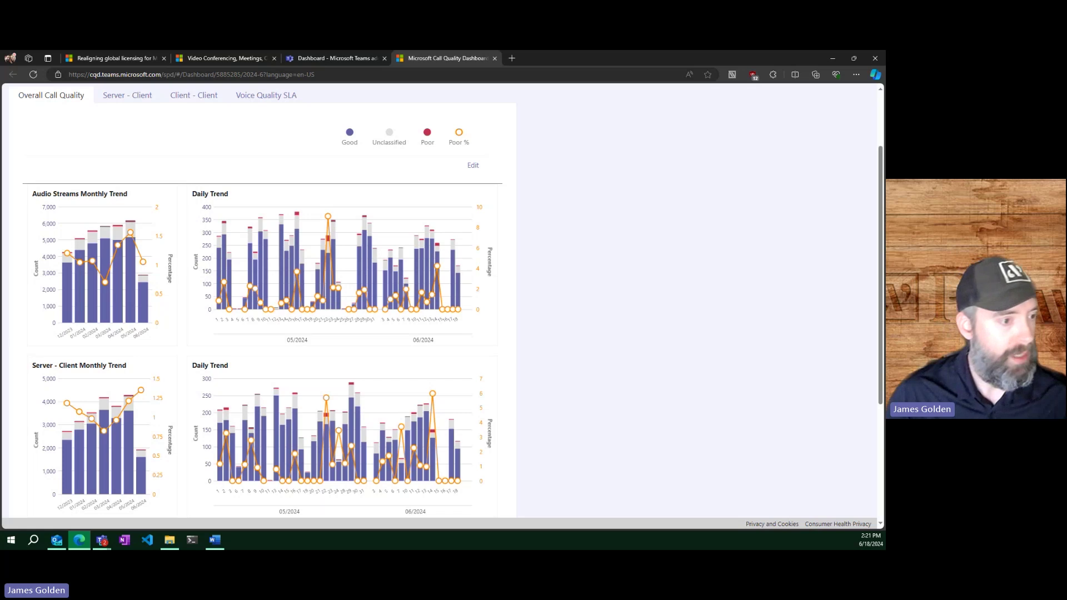
{"action": "key", "text": "alt+Tab"}
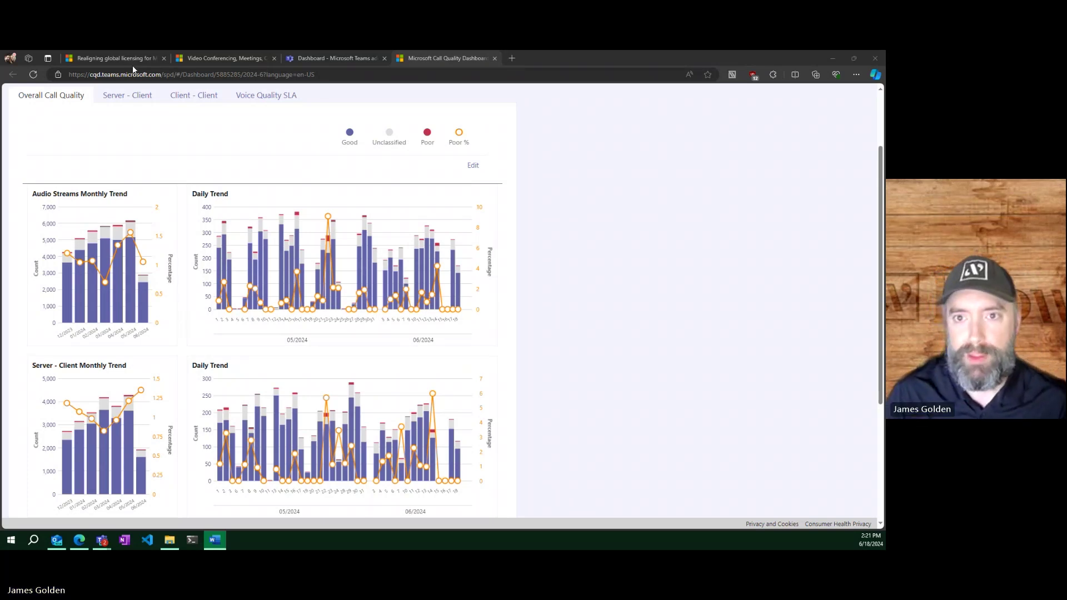
Step: Return to the admin center Dashboard and open the Users > Manage users page
{"action": "left_click", "coordinate": [328, 59]}
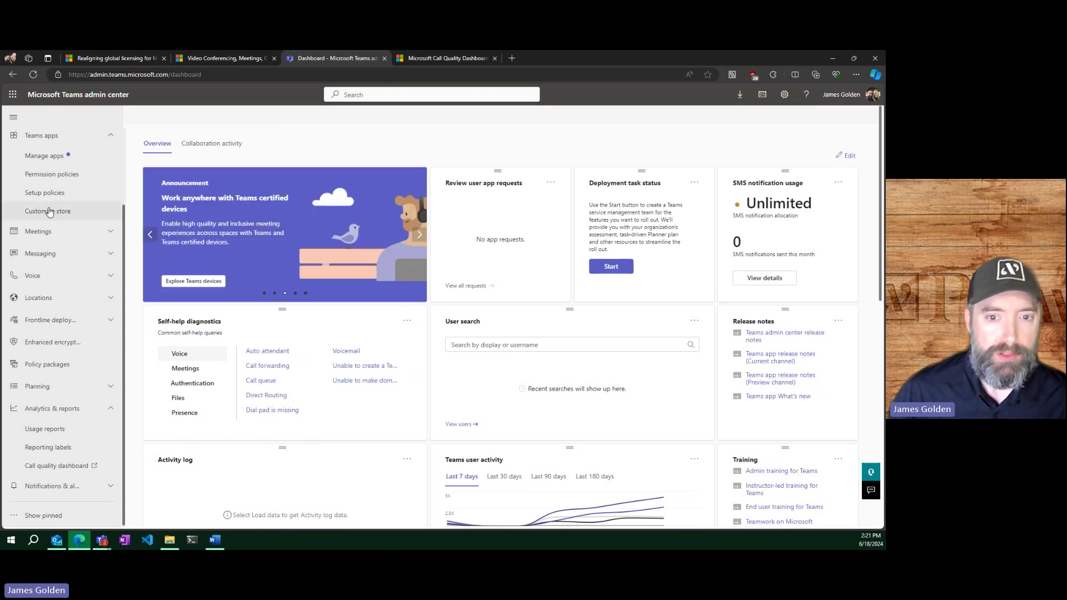
{"action": "scroll", "coordinate": [48, 214], "scroll_direction": "up", "scroll_amount": 3}
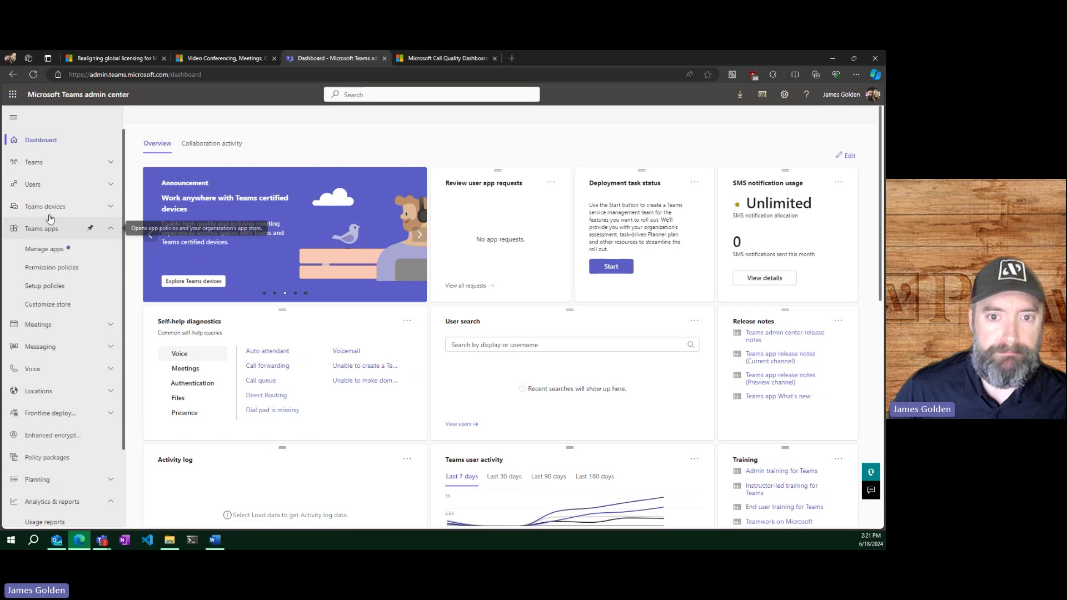
{"action": "left_click", "coordinate": [99, 213]}
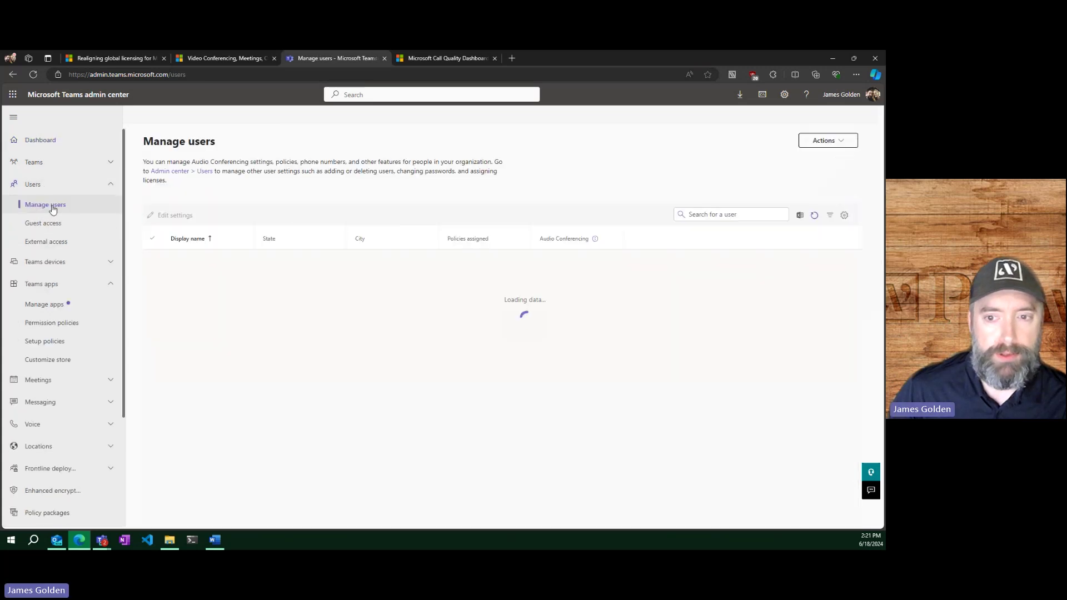
Step: Search for the presenter's own account by name and open its 24 assigned policies
{"action": "scroll", "coordinate": [211, 389], "scroll_direction": "down", "scroll_amount": 3}
{"action": "scroll", "coordinate": [356, 326], "scroll_direction": "up", "scroll_amount": 3}
{"action": "left_click", "coordinate": [732, 213]}
{"action": "type", "text": "james golden"}
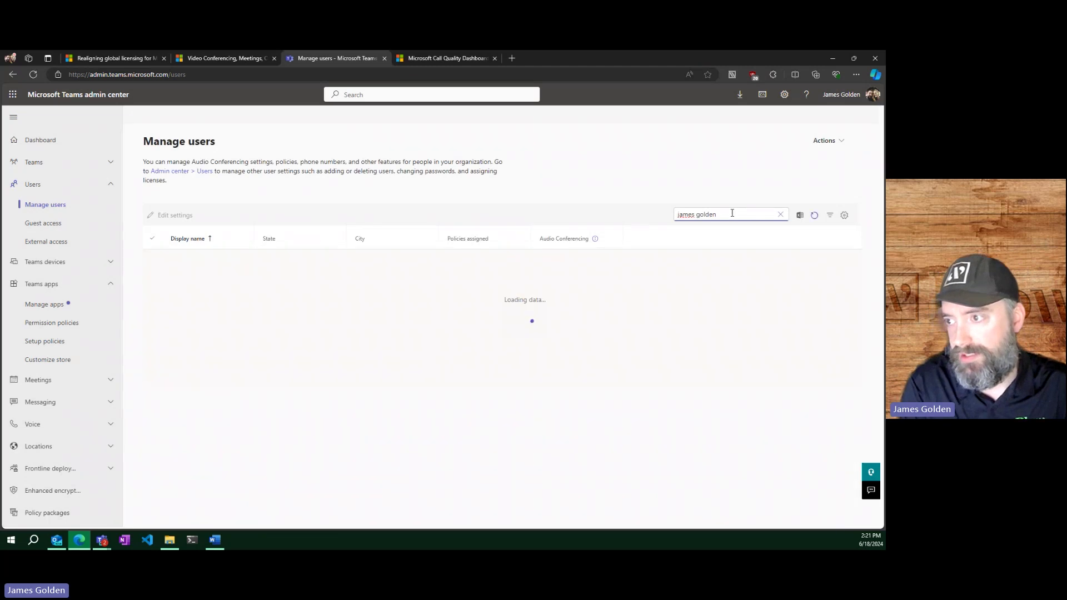
{"action": "left_click", "coordinate": [463, 260]}
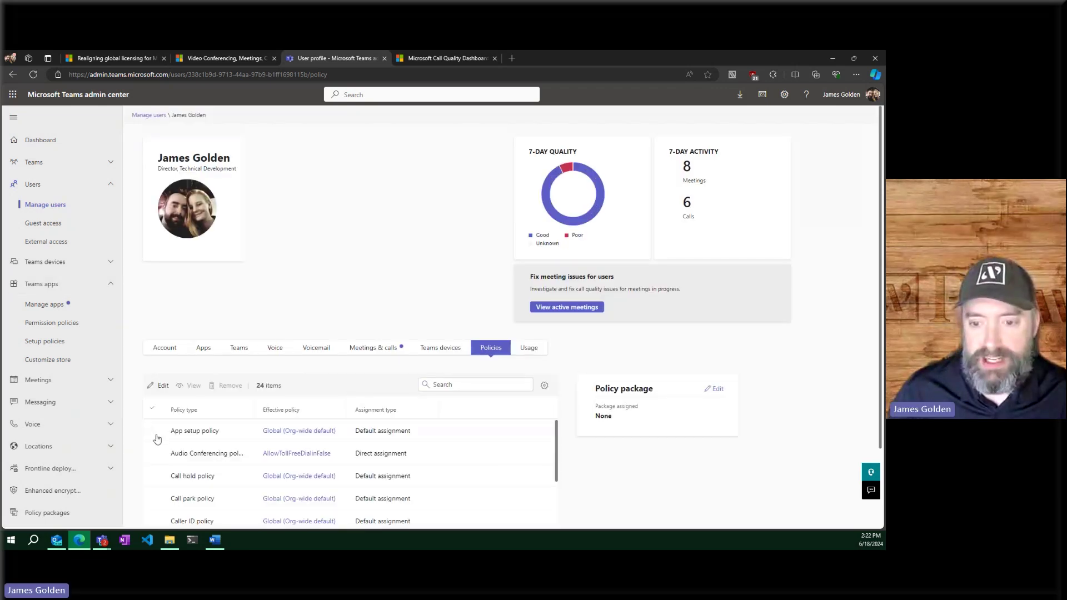
Step: Review the user's policy list, including the New Teams Client update policy, then go to External access
{"action": "scroll", "coordinate": [158, 440], "scroll_direction": "down", "scroll_amount": 2}
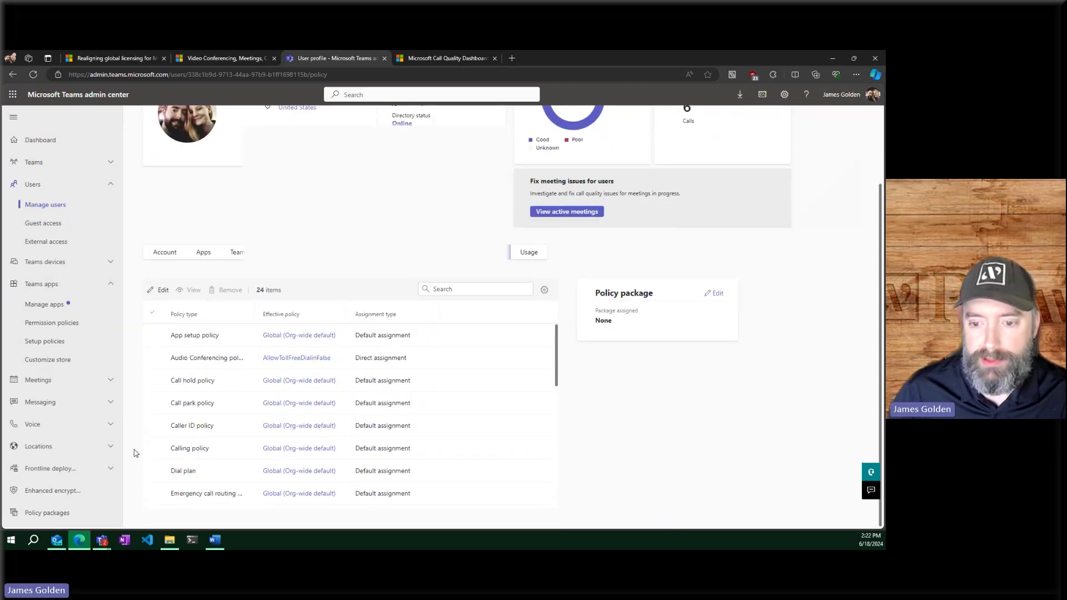
{"action": "scroll", "coordinate": [155, 412], "scroll_direction": "down", "scroll_amount": 3}
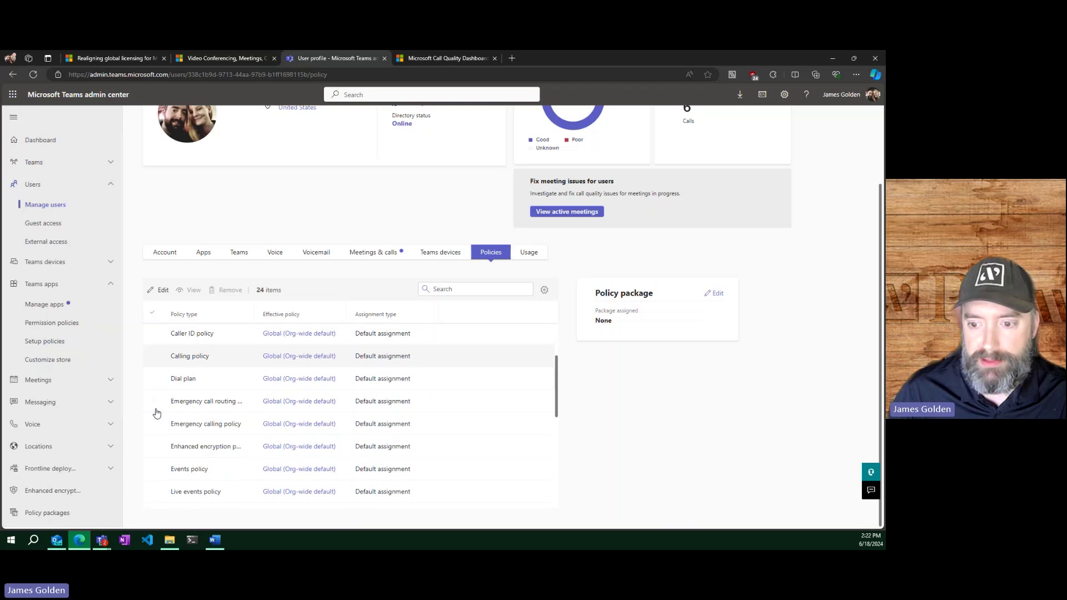
{"action": "scroll", "coordinate": [155, 414], "scroll_direction": "down", "scroll_amount": 5}
{"action": "scroll", "coordinate": [155, 416], "scroll_direction": "up", "scroll_amount": 3}
{"action": "scroll", "coordinate": [196, 403], "scroll_direction": "down", "scroll_amount": 3}
{"action": "scroll", "coordinate": [201, 408], "scroll_direction": "up", "scroll_amount": 2}
{"action": "scroll", "coordinate": [202, 408], "scroll_direction": "up", "scroll_amount": 6}
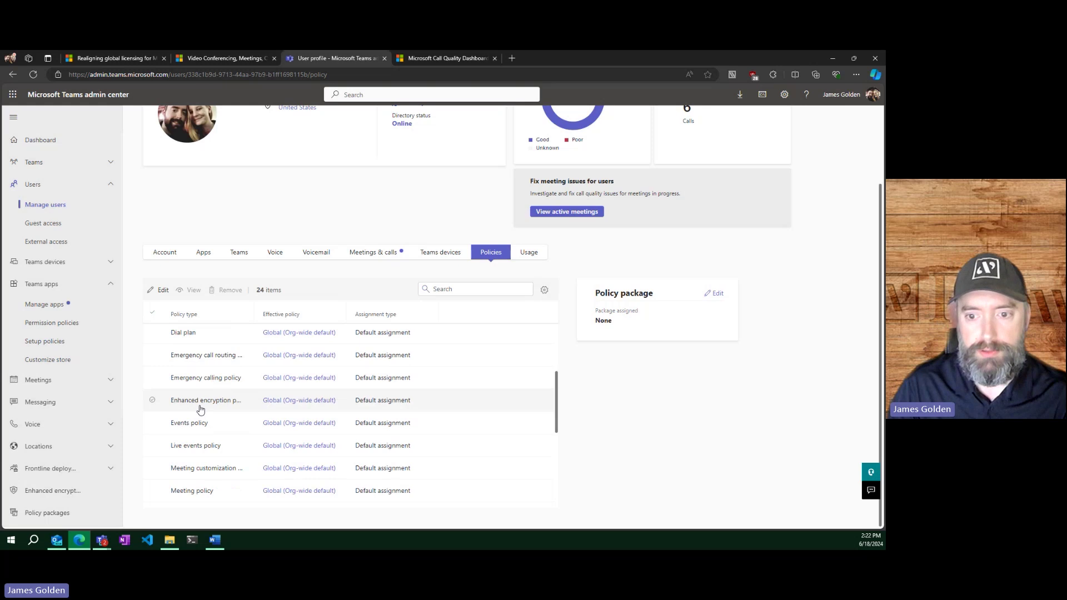
{"action": "scroll", "coordinate": [200, 409], "scroll_direction": "up", "scroll_amount": 2}
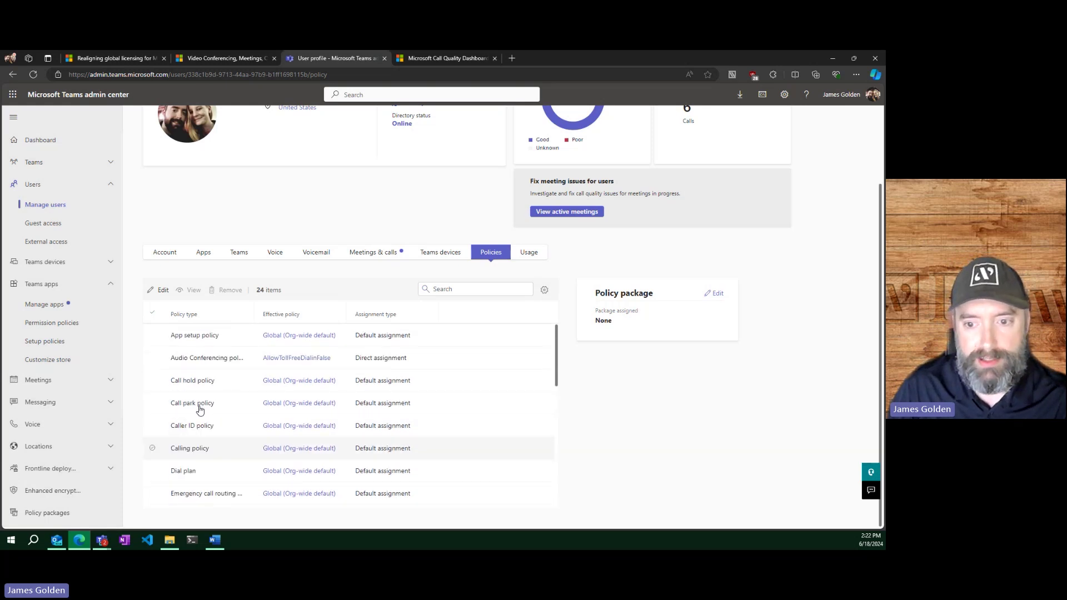
{"action": "scroll", "coordinate": [197, 413], "scroll_direction": "down", "scroll_amount": 6}
{"action": "scroll", "coordinate": [196, 414], "scroll_direction": "down", "scroll_amount": 2}
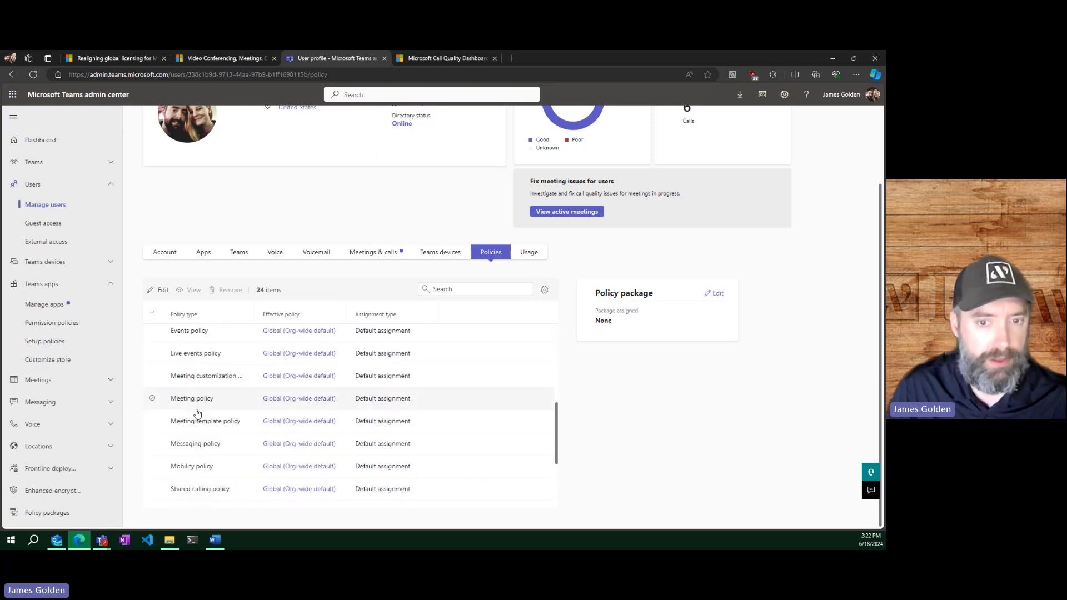
{"action": "scroll", "coordinate": [160, 446], "scroll_direction": "down", "scroll_amount": 3}
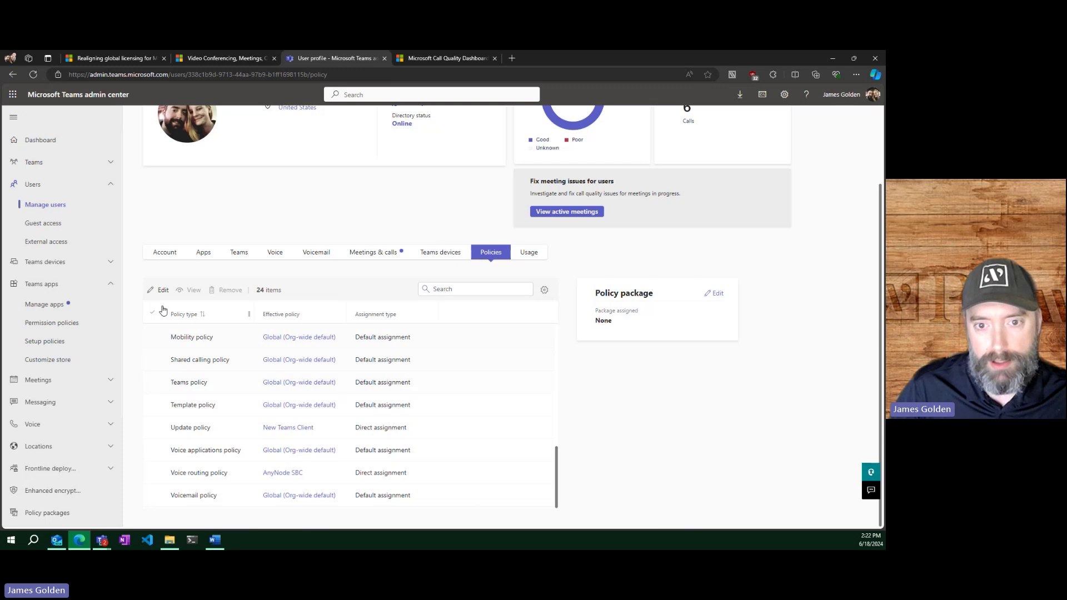
{"action": "left_click", "coordinate": [42, 243]}
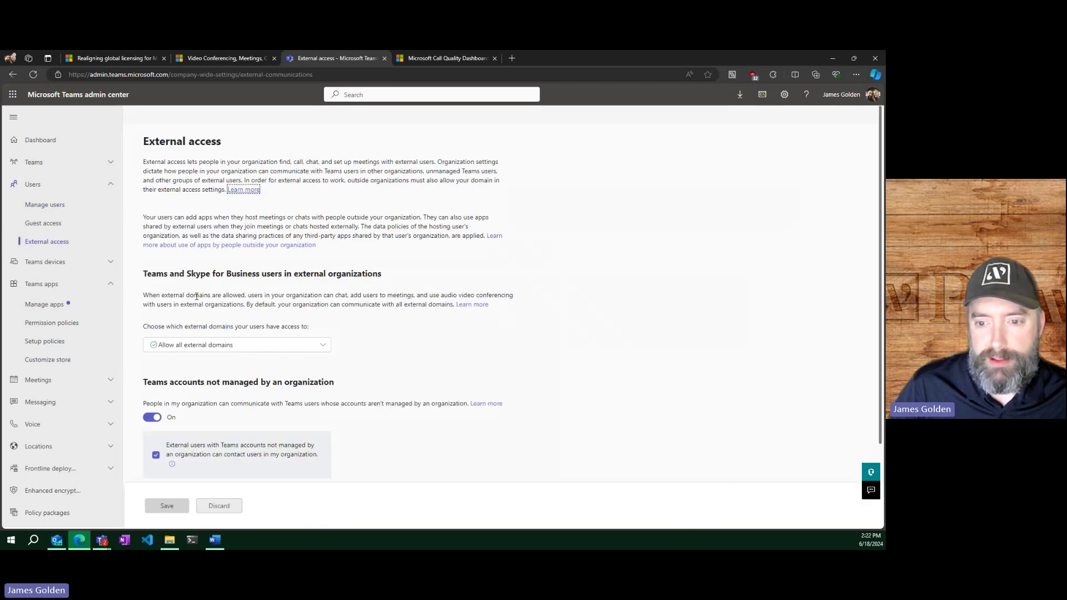
Step: Check the external domain access options, leaving all external domains allowed
{"action": "scroll", "coordinate": [225, 298], "scroll_direction": "down", "scroll_amount": 1}
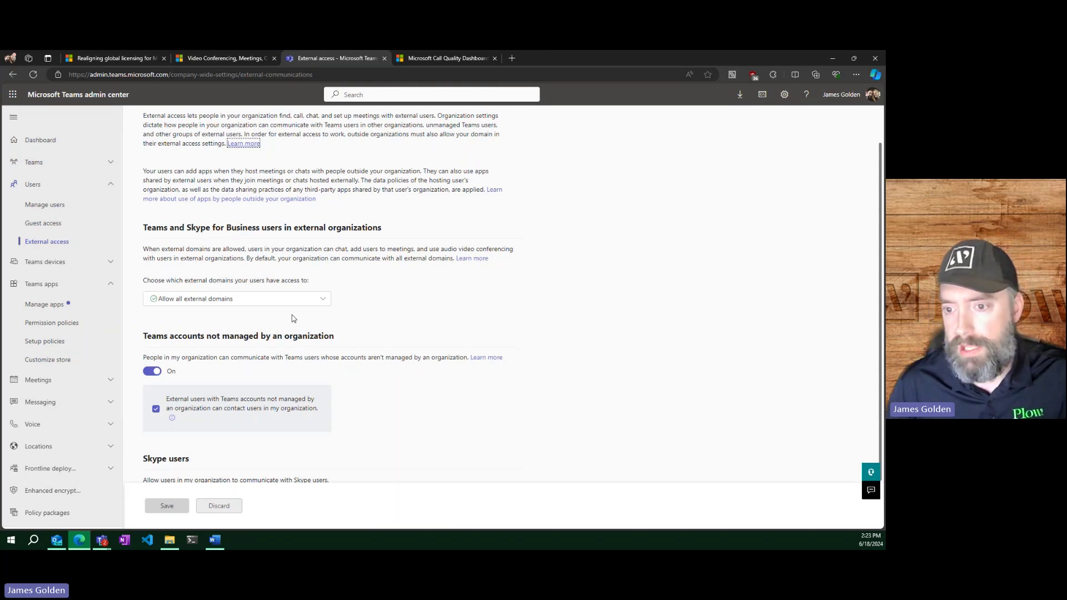
{"action": "left_click", "coordinate": [307, 303]}
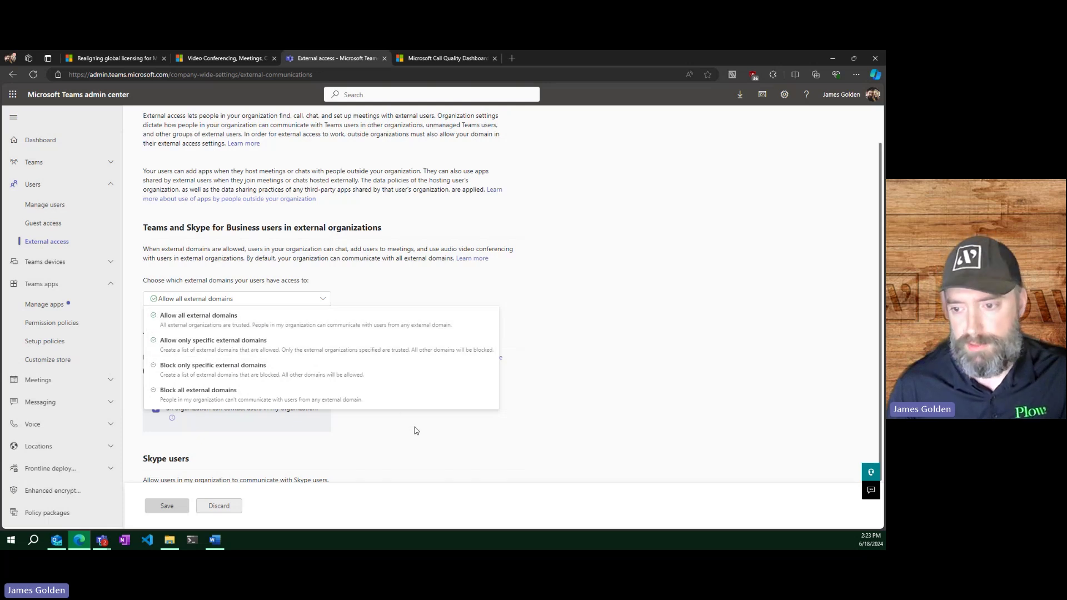
{"action": "left_click", "coordinate": [426, 440]}
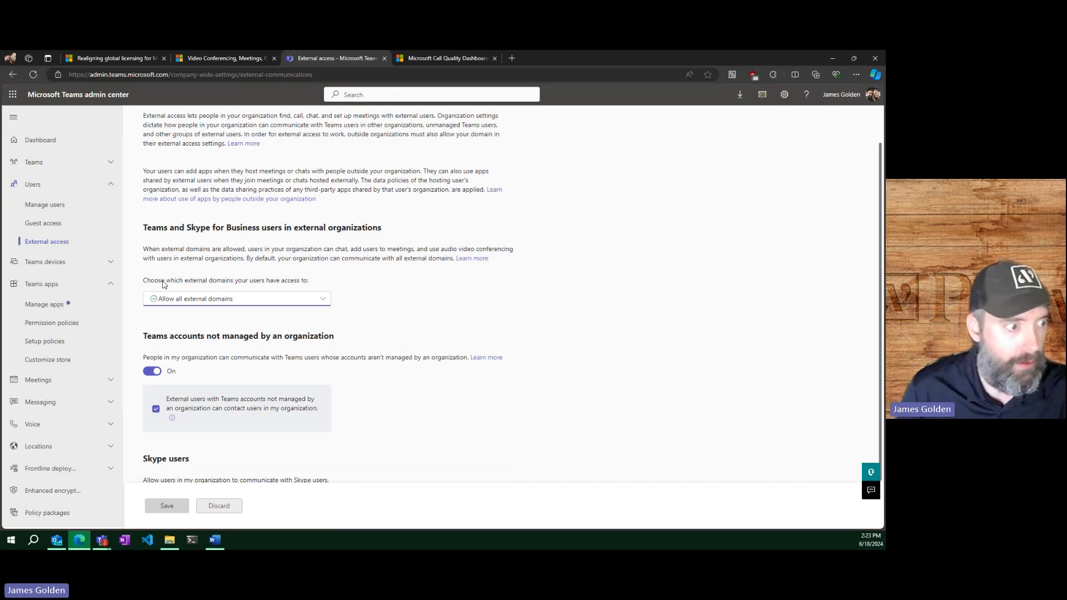
Step: Review the unmanaged Teams accounts settings and expand the Messaging section of the navigation
{"action": "scroll", "coordinate": [305, 331], "scroll_direction": "down", "scroll_amount": 1}
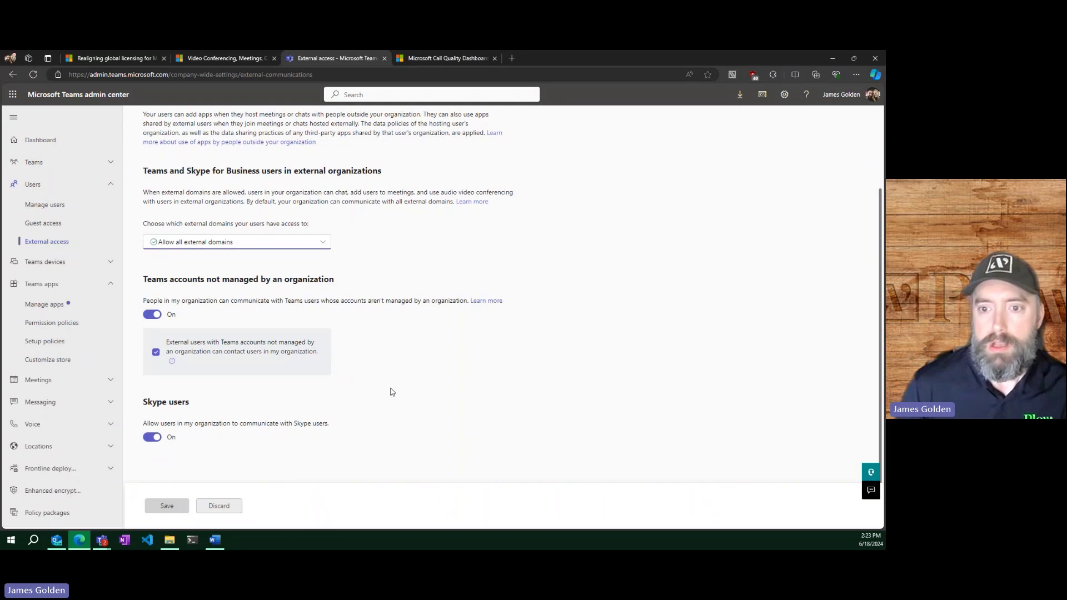
{"action": "left_click_drag", "start_coordinate": [335, 279], "coordinate": [155, 285]}
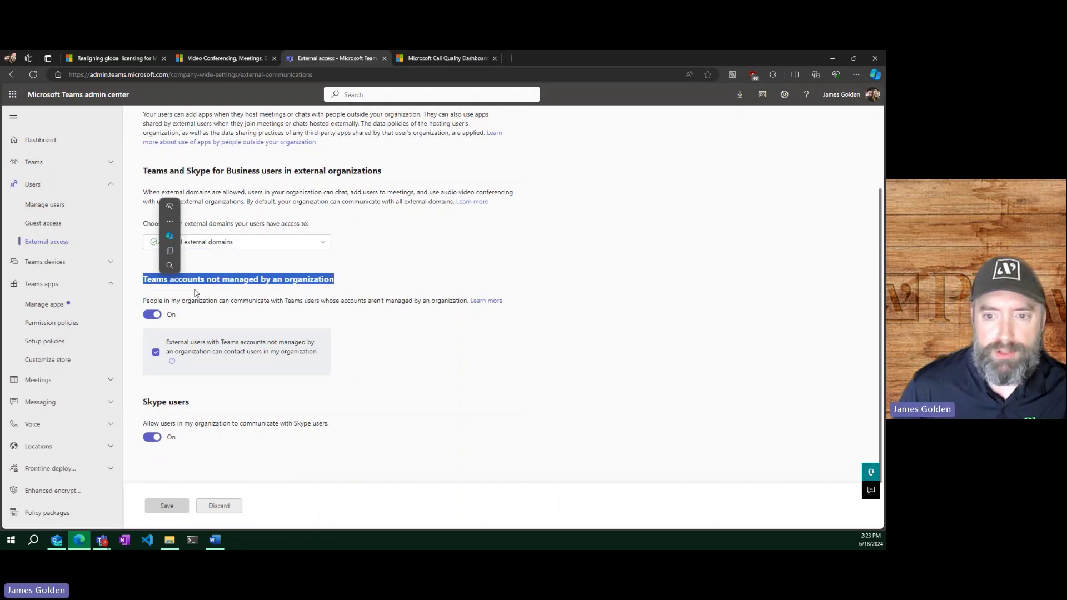
{"action": "left_click", "coordinate": [227, 306]}
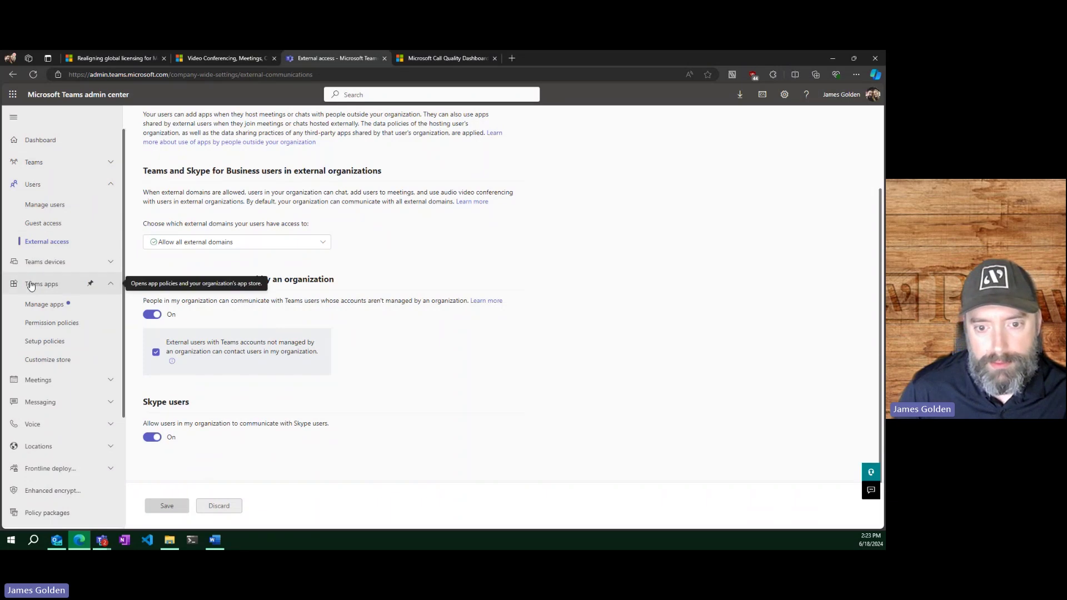
{"action": "left_click", "coordinate": [39, 404]}
Step: Move through Messaging policies and Meeting settings to the Meeting policies list of six defaults
{"action": "left_click", "coordinate": [40, 377]}
{"action": "left_click", "coordinate": [39, 335]}
{"action": "scroll", "coordinate": [38, 378], "scroll_direction": "down", "scroll_amount": 1}
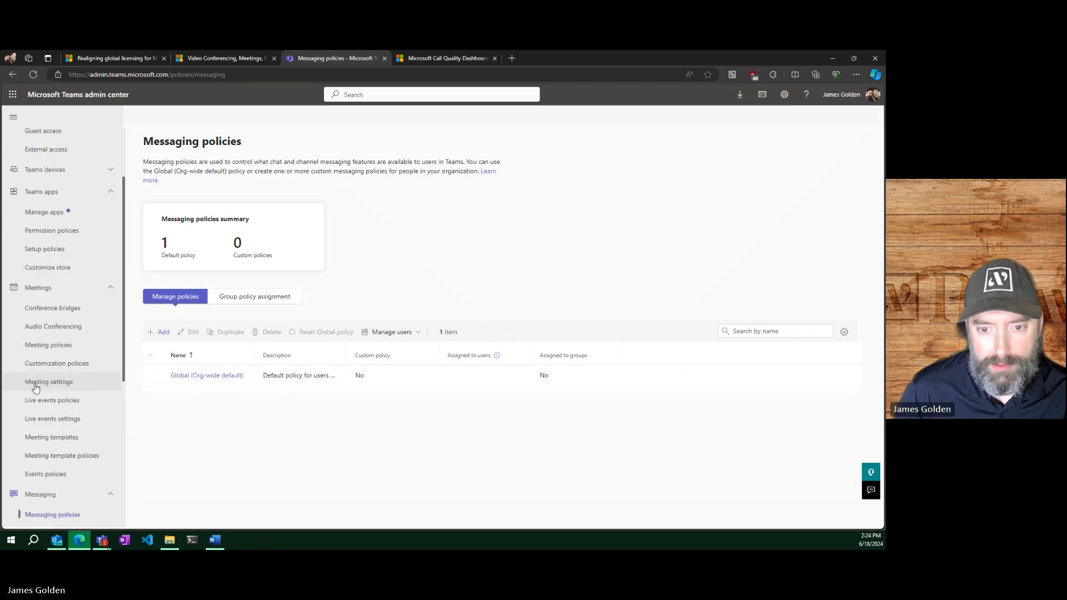
{"action": "left_click", "coordinate": [40, 383]}
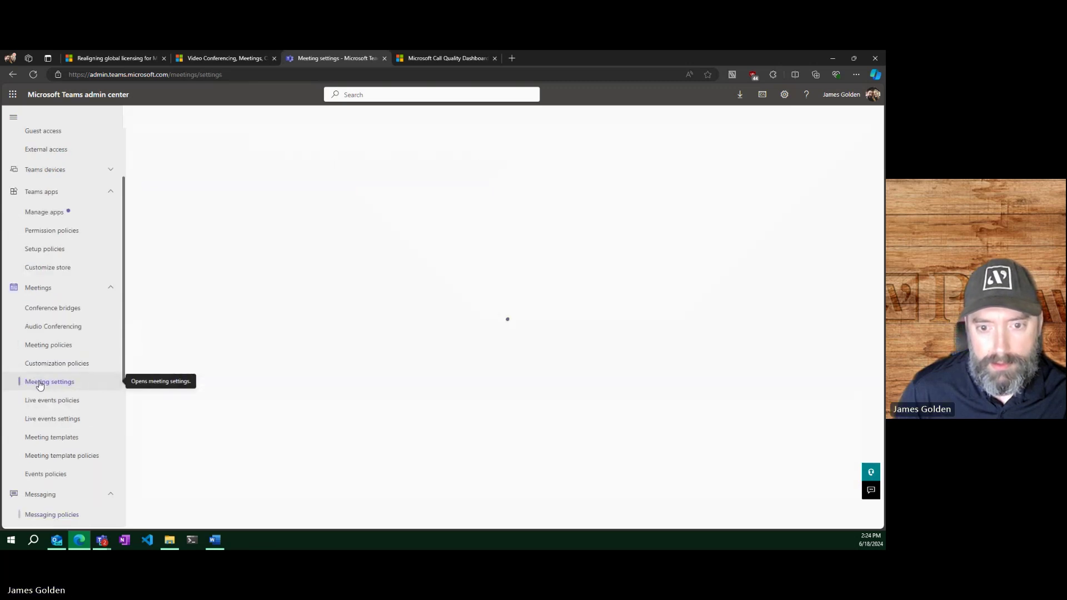
{"action": "left_click", "coordinate": [49, 347]}
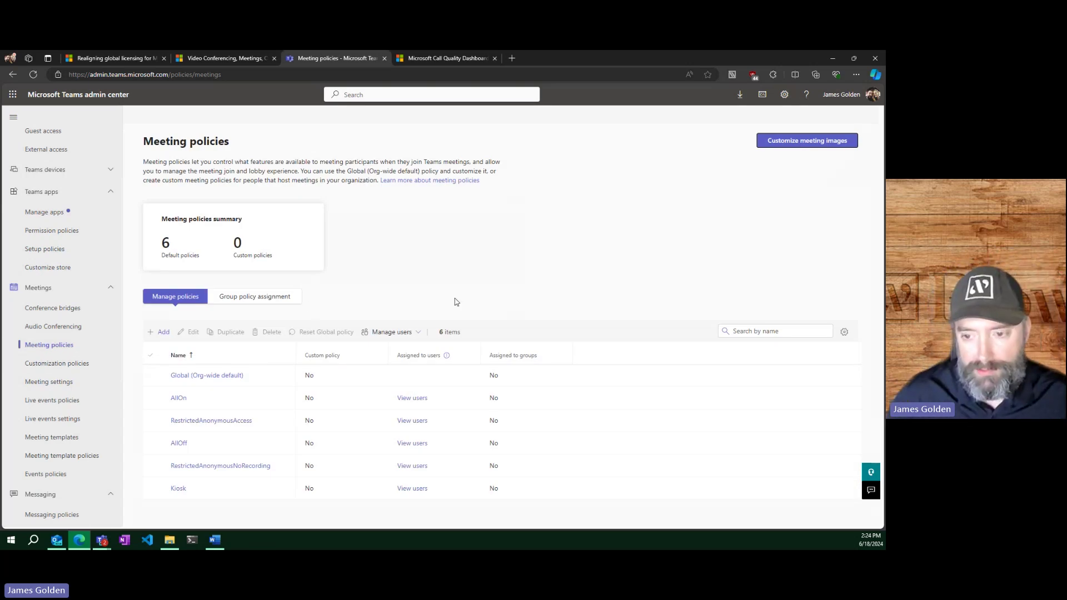
Step: Open the Global meeting policy and confirm Everyone can bypass the lobby, leaving it unchanged
{"action": "left_click", "coordinate": [209, 375]}
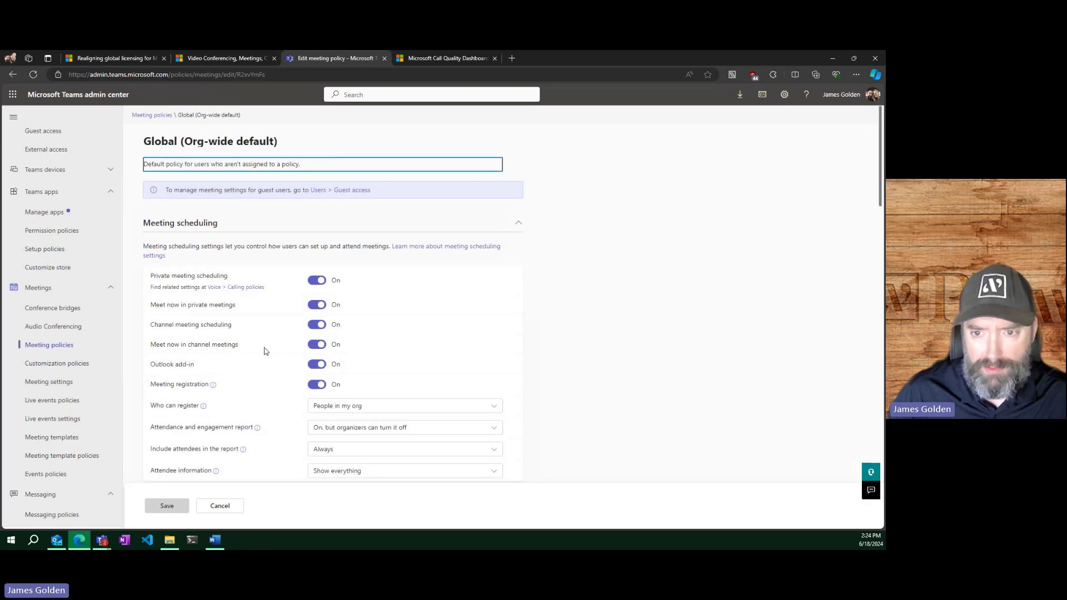
{"action": "scroll", "coordinate": [265, 351], "scroll_direction": "down", "scroll_amount": 1}
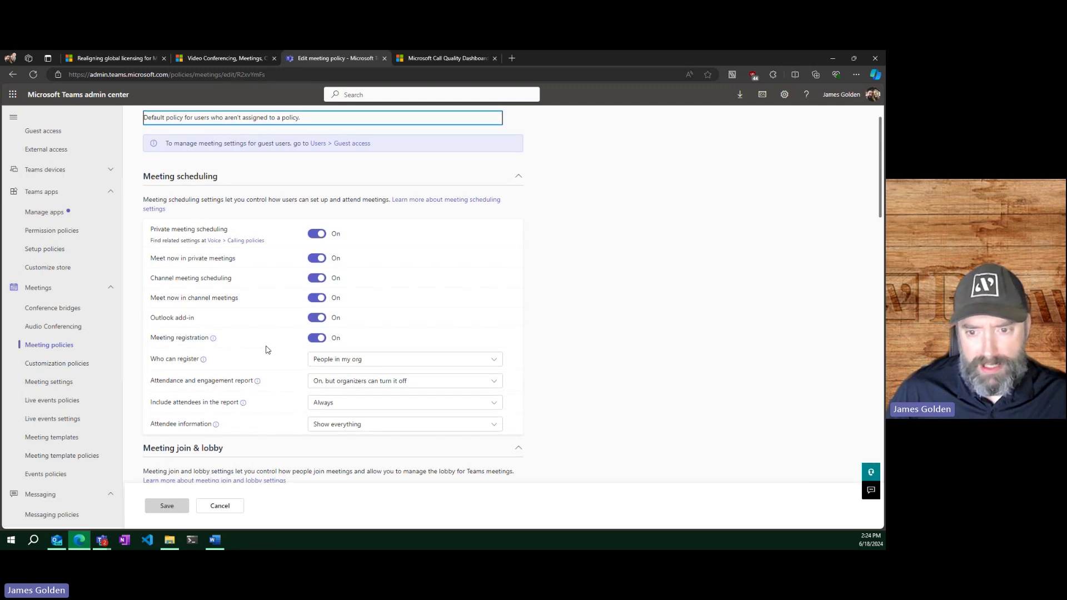
{"action": "scroll", "coordinate": [266, 350], "scroll_direction": "down", "scroll_amount": 1}
{"action": "scroll", "coordinate": [279, 332], "scroll_direction": "down", "scroll_amount": 1}
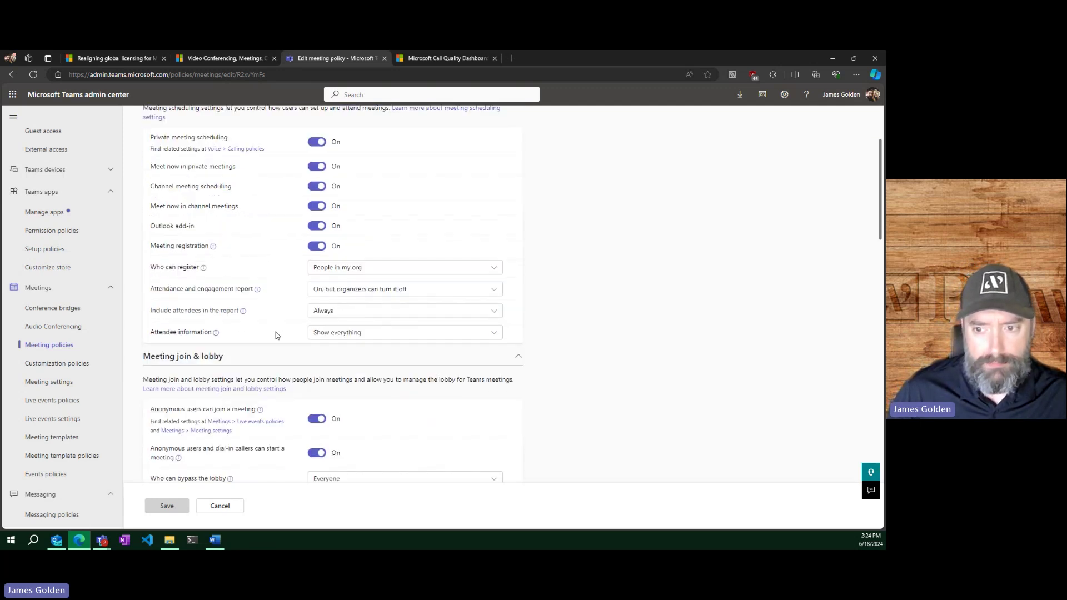
{"action": "scroll", "coordinate": [276, 335], "scroll_direction": "down", "scroll_amount": 2}
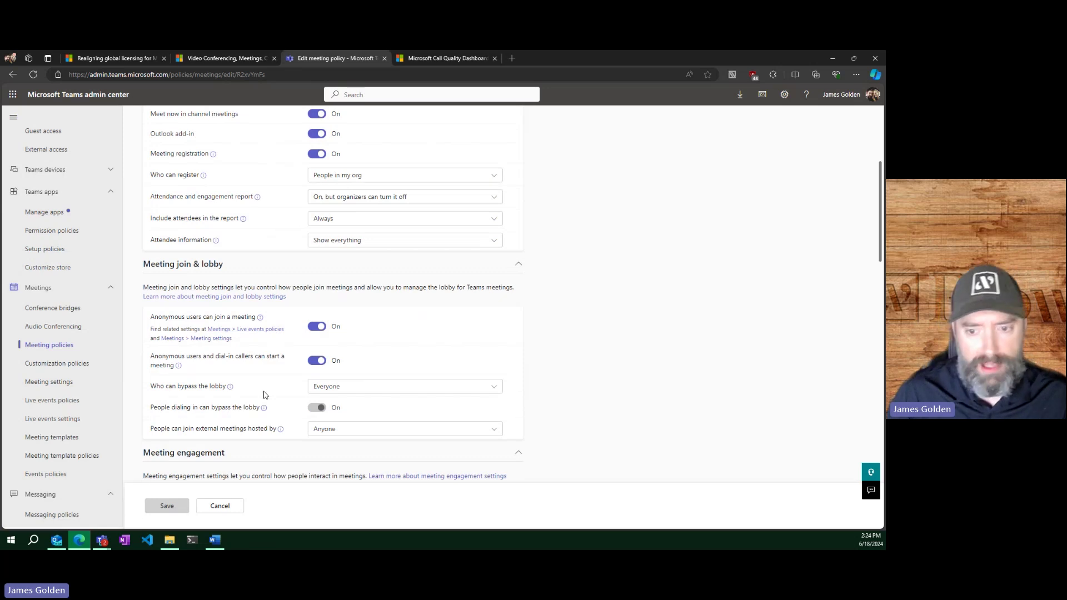
{"action": "left_click", "coordinate": [310, 387]}
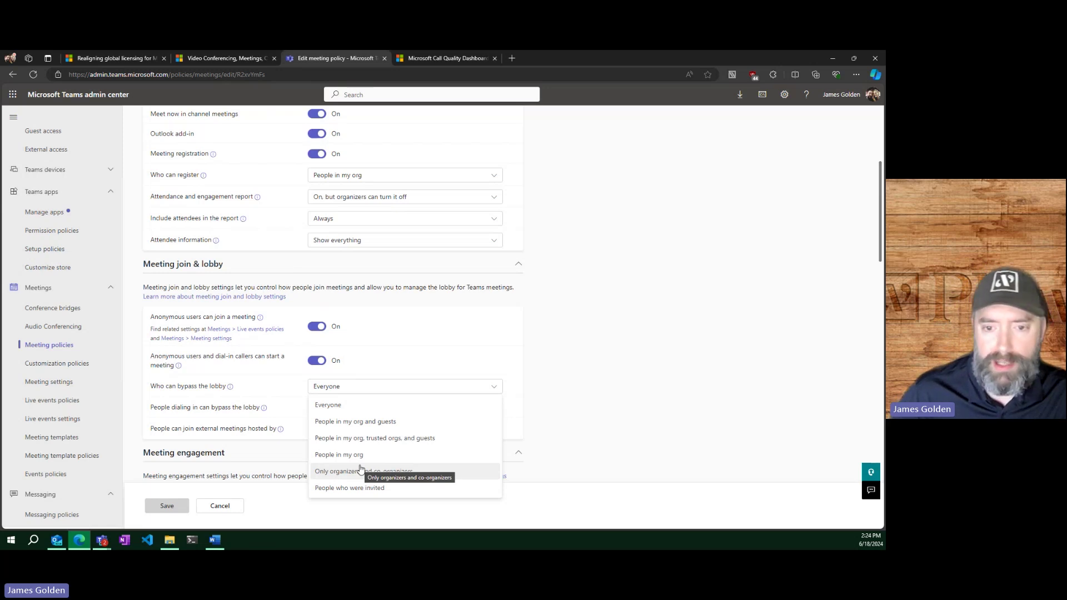
{"action": "left_click", "coordinate": [558, 393]}
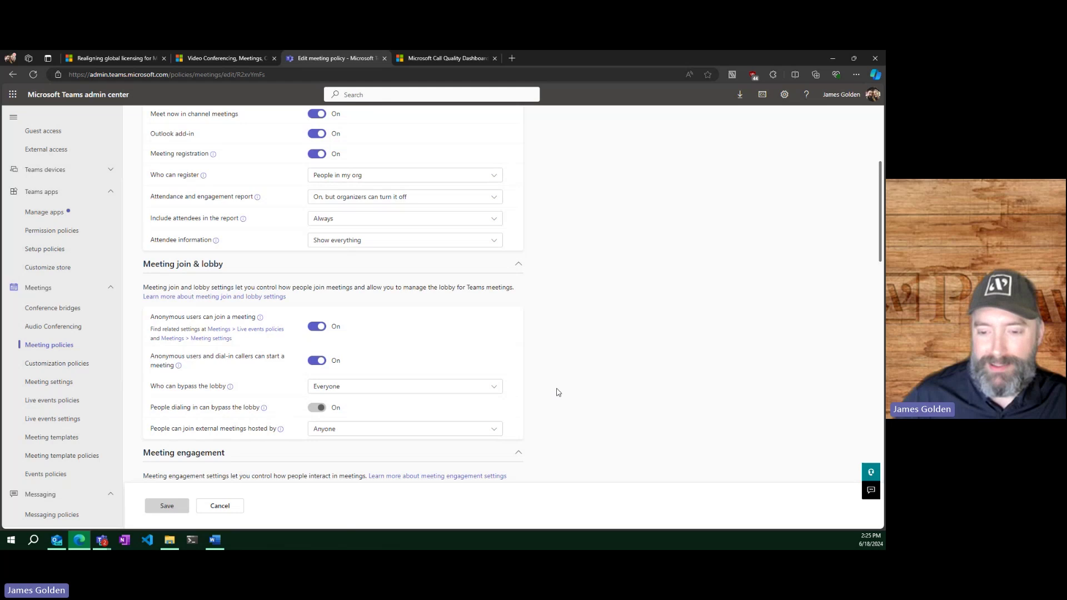
{"action": "key", "text": "alt+Tab"}
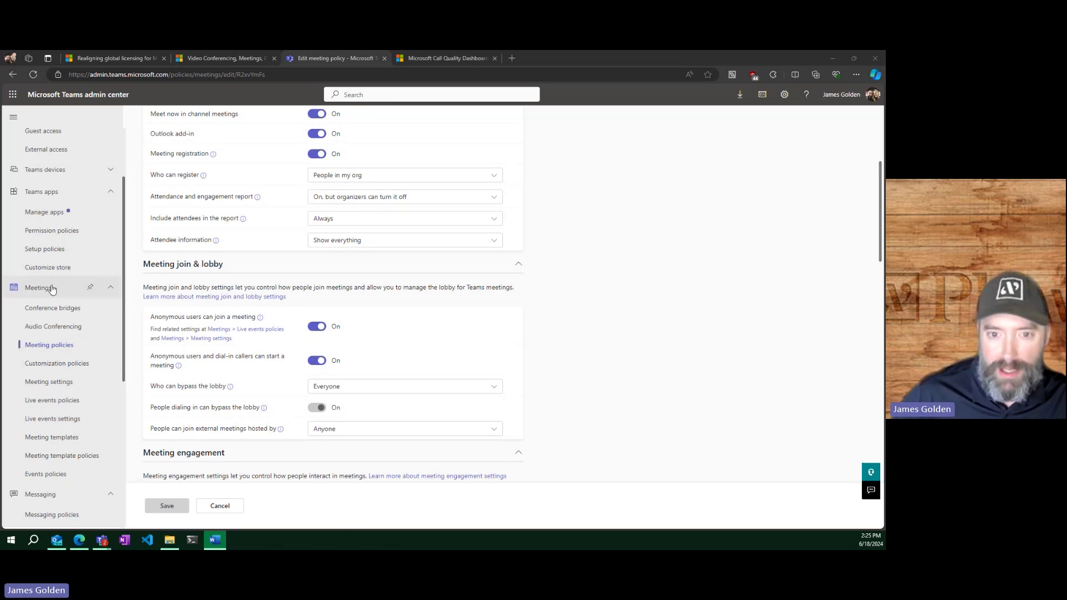
{"action": "scroll", "coordinate": [51, 430], "scroll_direction": "down", "scroll_amount": 1}
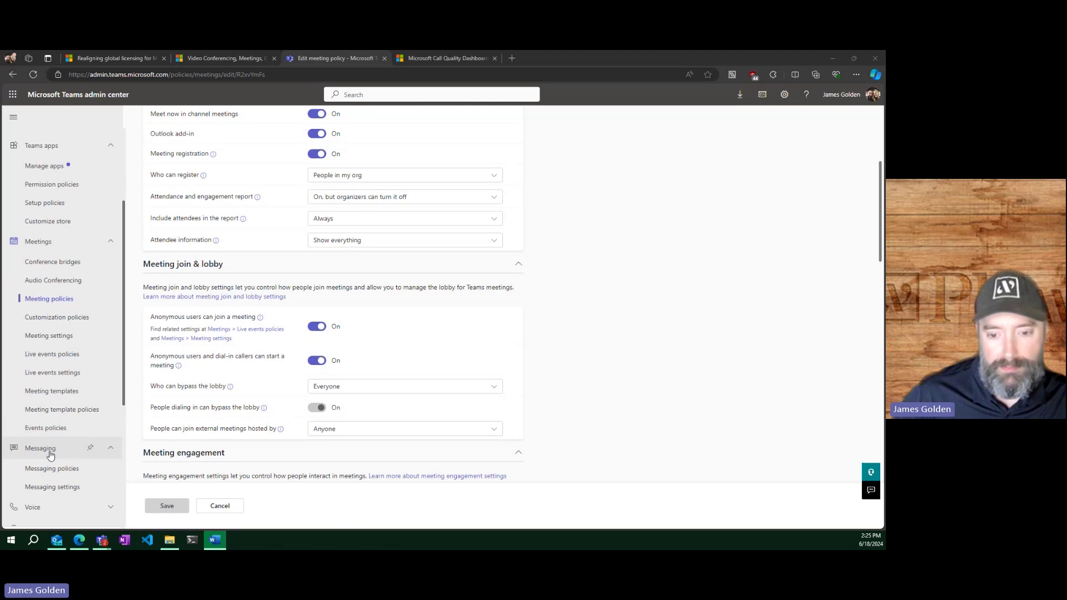
Step: Open the Global messaging policy and confirm Giphy content rating stays at No restriction
{"action": "left_click", "coordinate": [62, 473]}
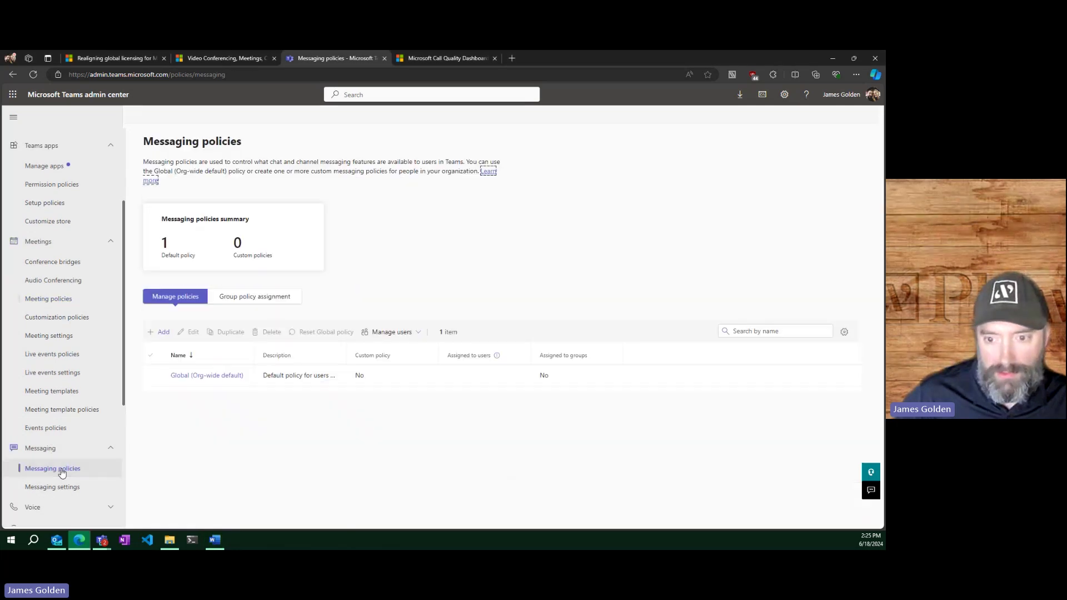
{"action": "left_click", "coordinate": [207, 375]}
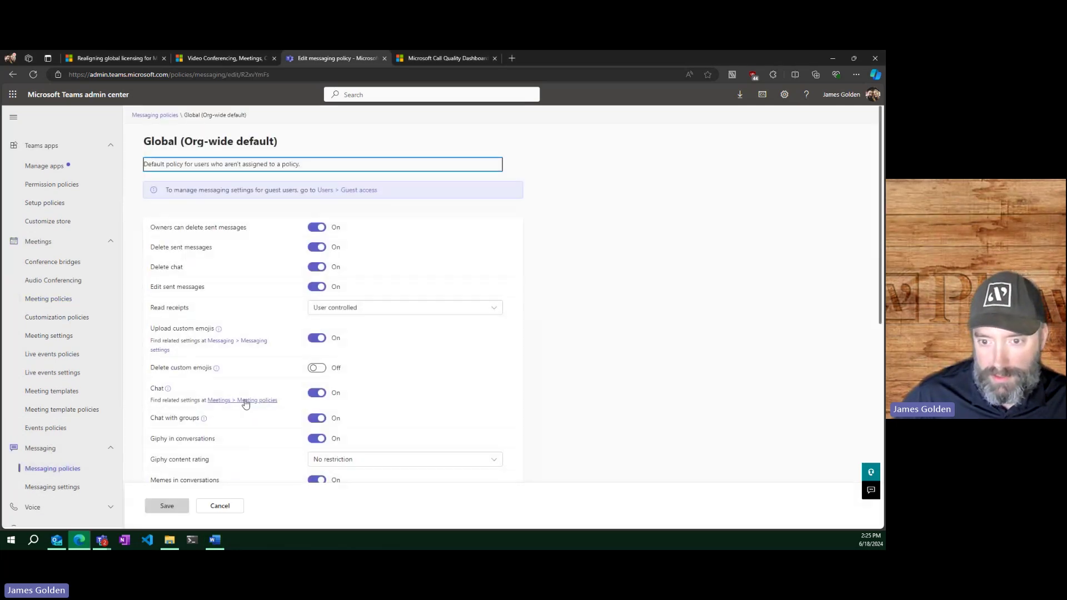
{"action": "scroll", "coordinate": [260, 393], "scroll_direction": "down", "scroll_amount": 2}
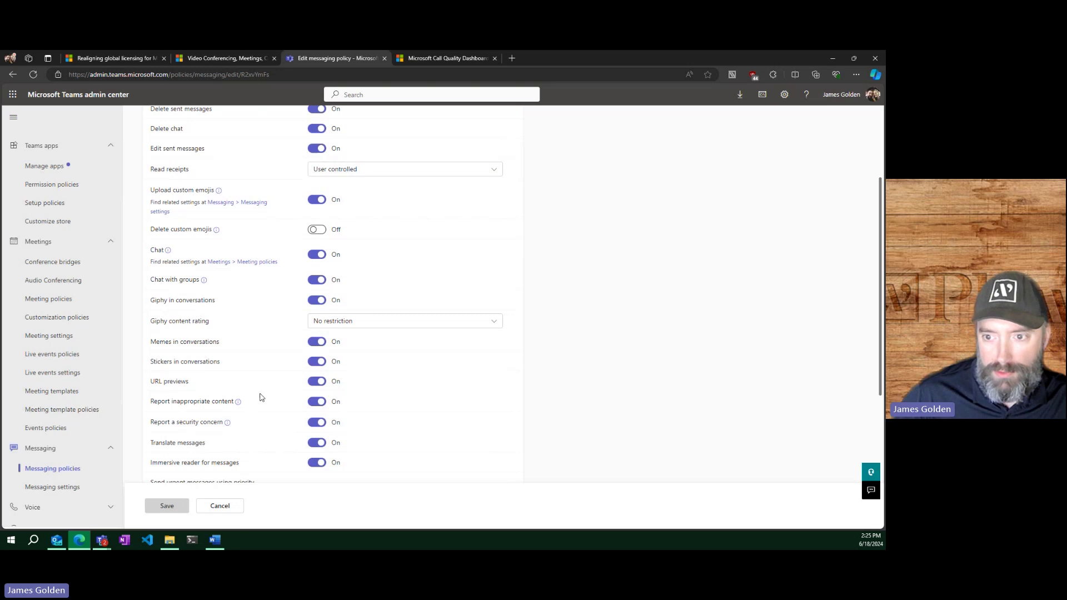
{"action": "scroll", "coordinate": [261, 395], "scroll_direction": "down", "scroll_amount": 1}
{"action": "left_click", "coordinate": [324, 277]}
{"action": "left_click", "coordinate": [328, 327]}
{"action": "scroll", "coordinate": [276, 393], "scroll_direction": "down", "scroll_amount": 1}
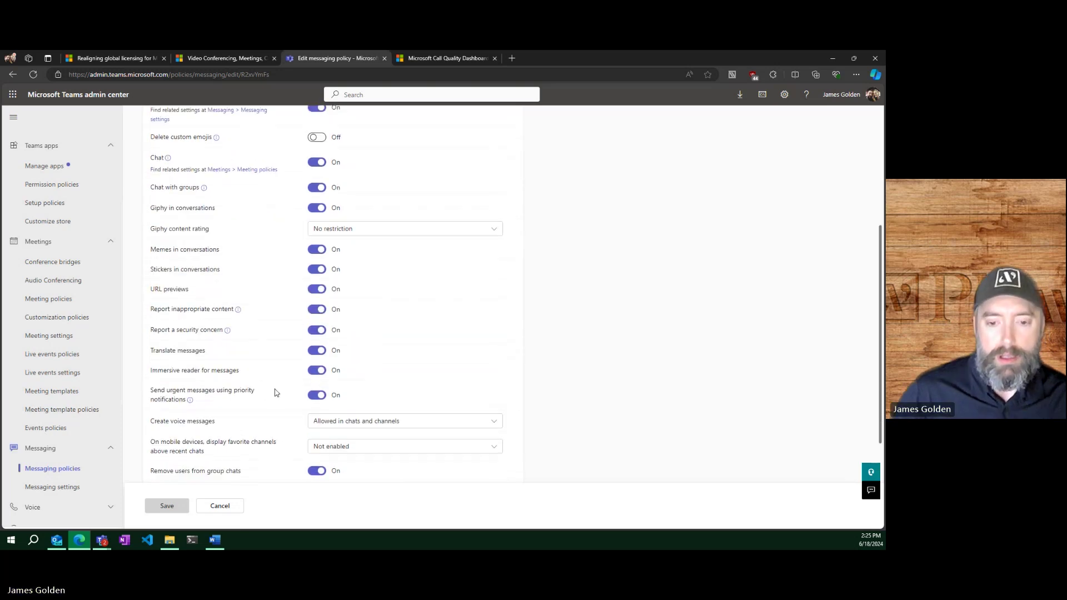
{"action": "scroll", "coordinate": [276, 393], "scroll_direction": "down", "scroll_amount": 3}
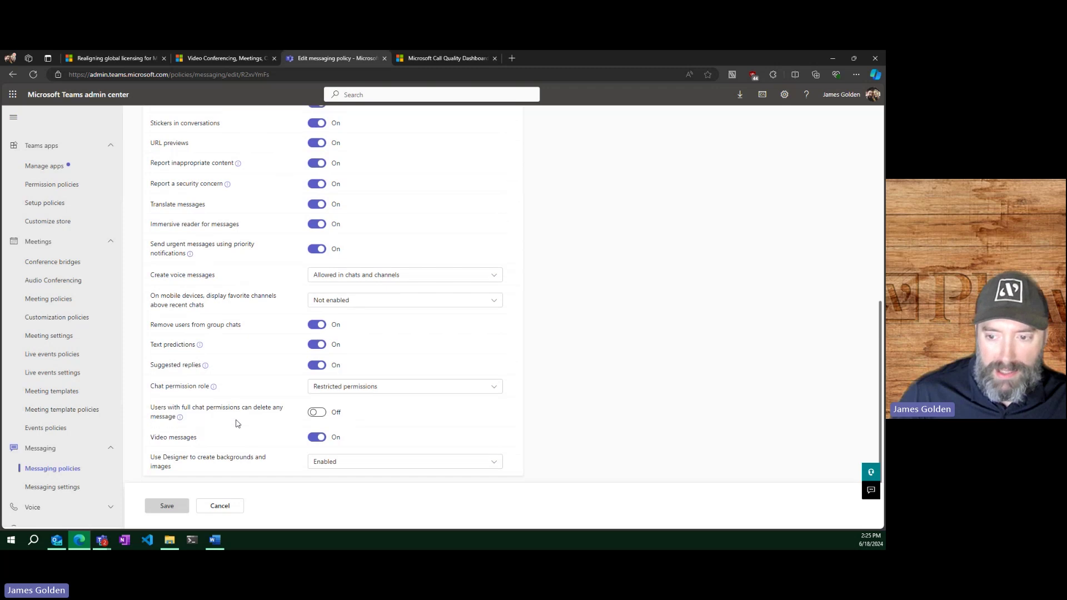
{"action": "scroll", "coordinate": [156, 361], "scroll_direction": "up", "scroll_amount": 5}
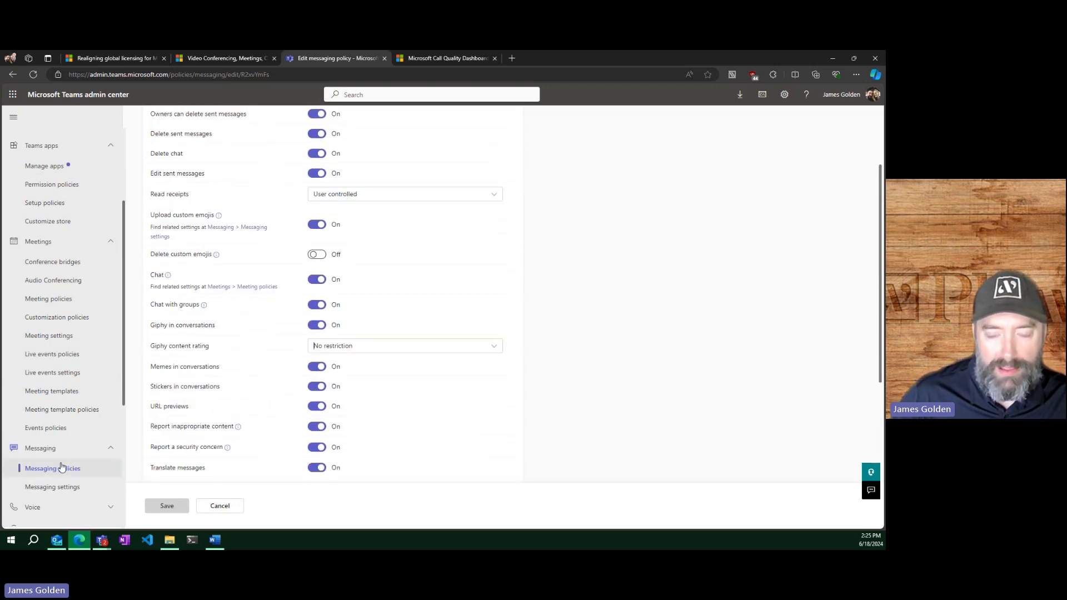
{"action": "scroll", "coordinate": [58, 422], "scroll_direction": "down", "scroll_amount": 3}
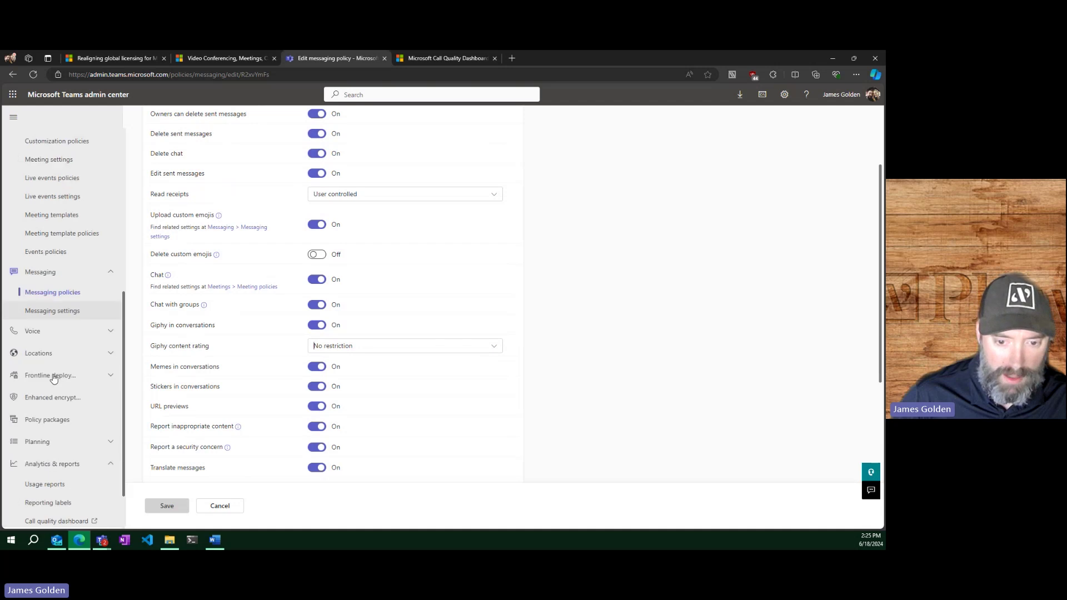
Step: From the 14 default policy packages, start a new package and view its policy type options
{"action": "left_click", "coordinate": [40, 417]}
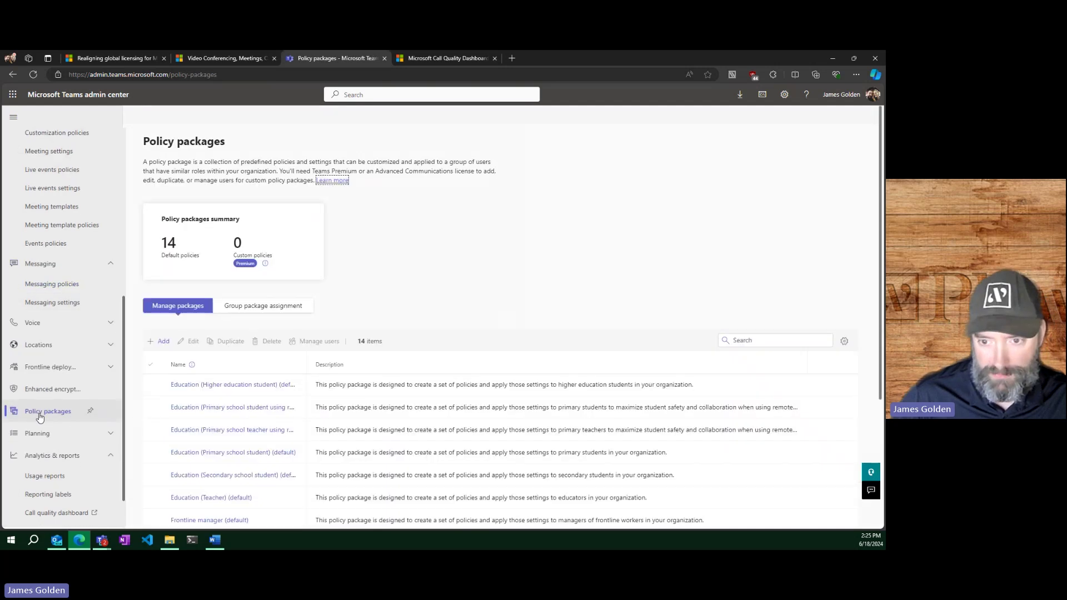
{"action": "scroll", "coordinate": [151, 414], "scroll_direction": "down", "scroll_amount": 1}
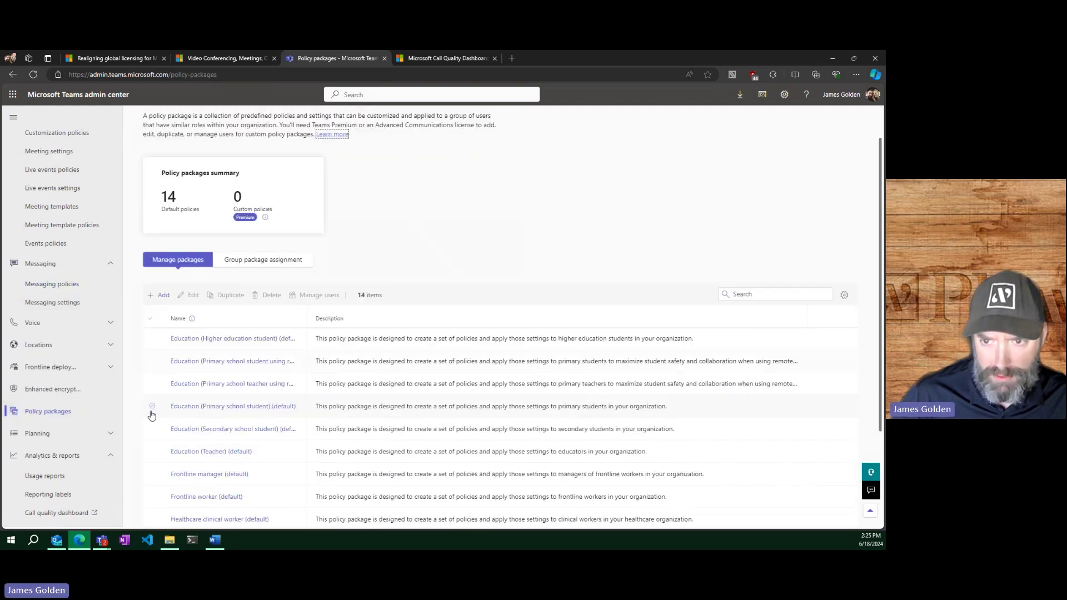
{"action": "scroll", "coordinate": [150, 394], "scroll_direction": "down", "scroll_amount": 3}
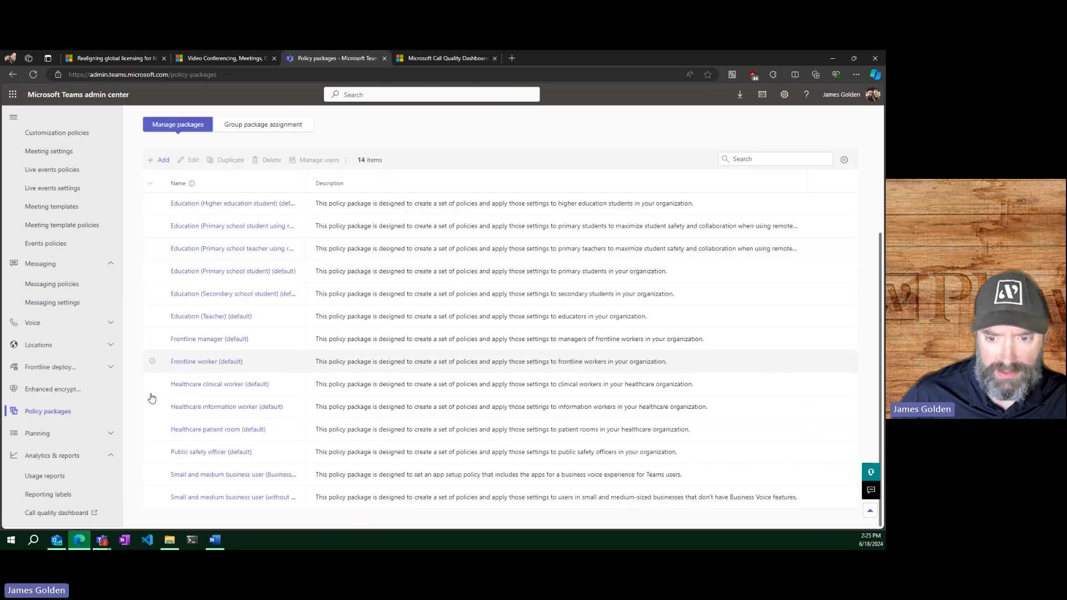
{"action": "left_click", "coordinate": [159, 160]}
{"action": "left_click", "coordinate": [245, 265]}
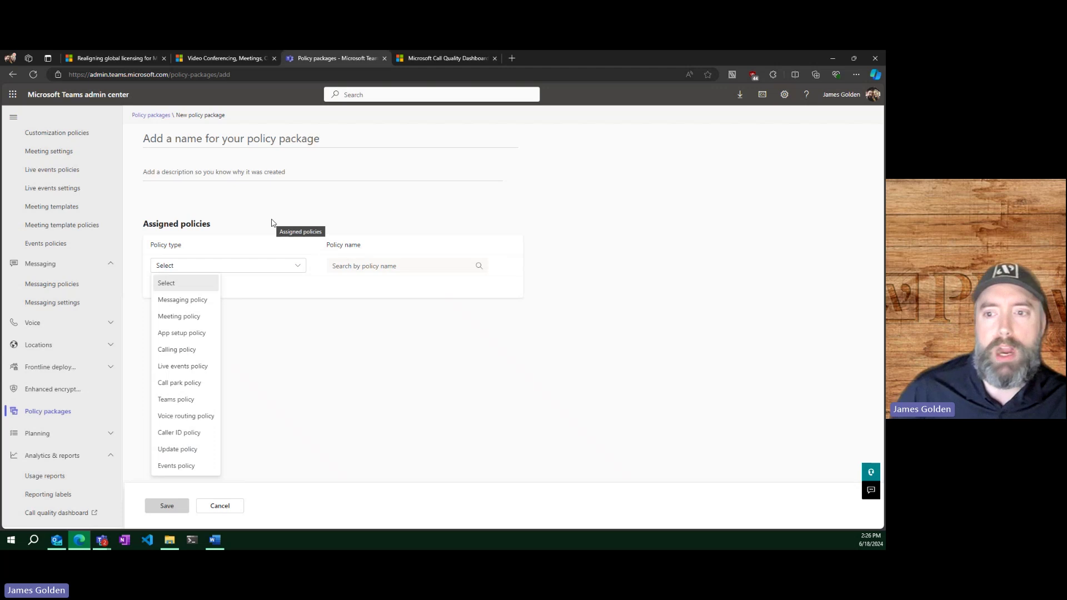
Step: Choose Teams policy as the new package's policy type, then switch to the Teams desktop app
{"action": "left_click", "coordinate": [242, 213]}
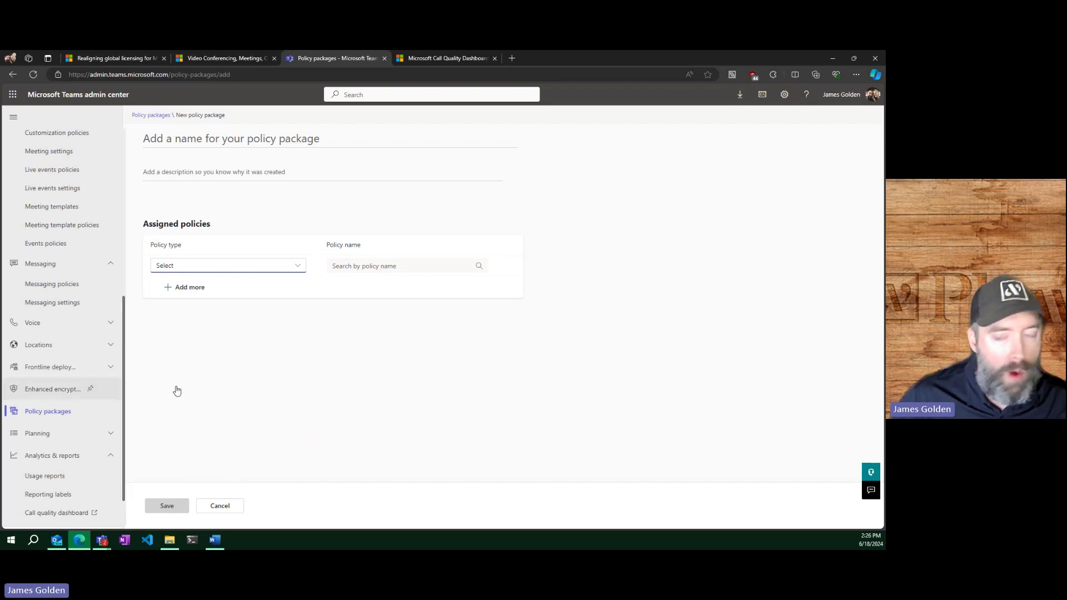
{"action": "left_click", "coordinate": [184, 275]}
{"action": "left_click", "coordinate": [198, 389]}
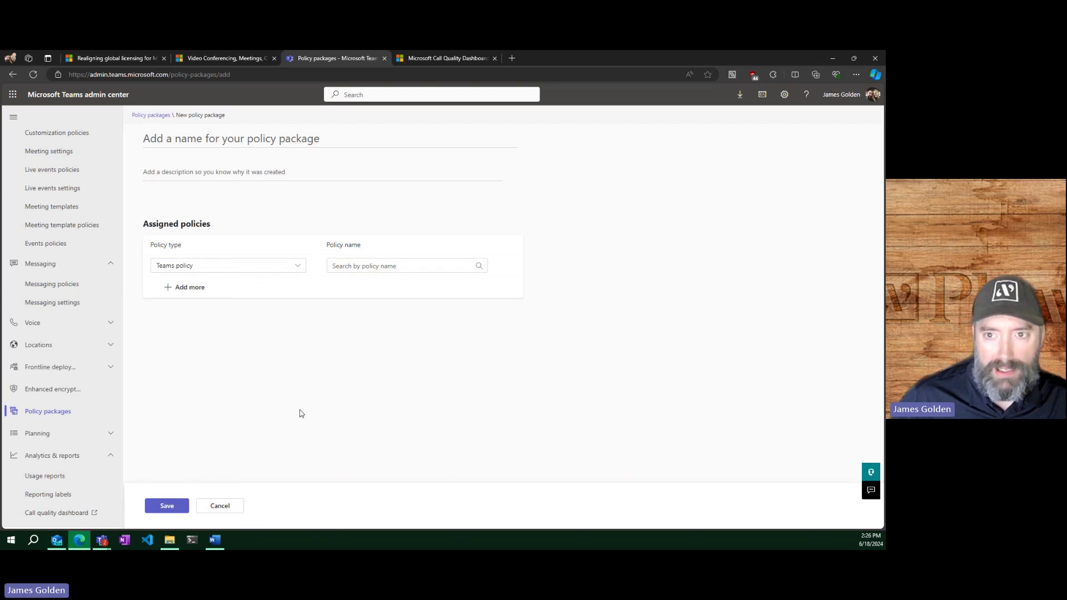
{"action": "key", "text": "alt+Tab"}
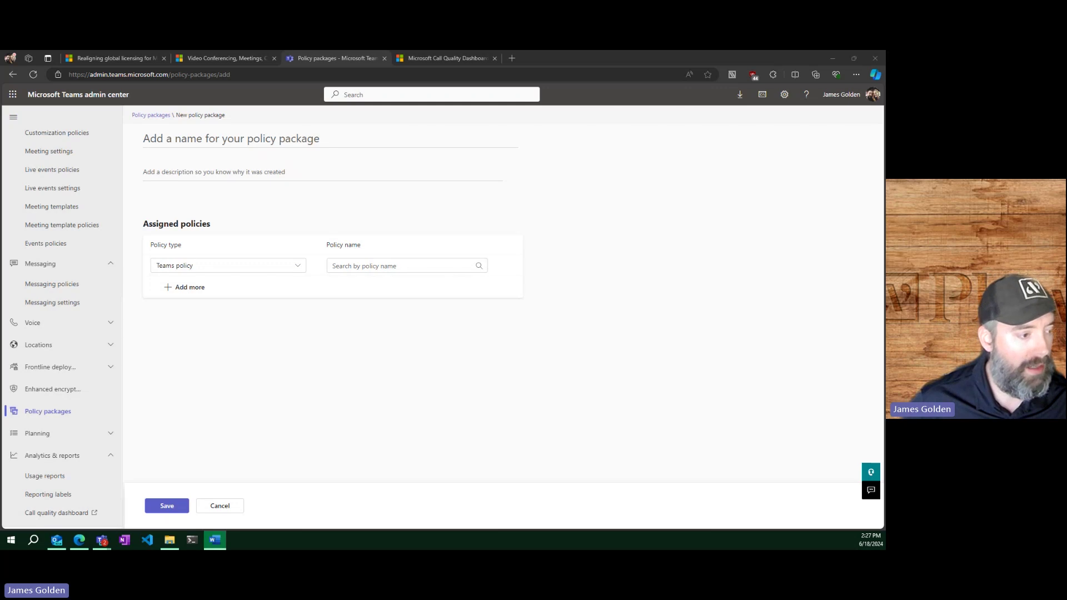
{"action": "key", "text": "alt+Tab"}
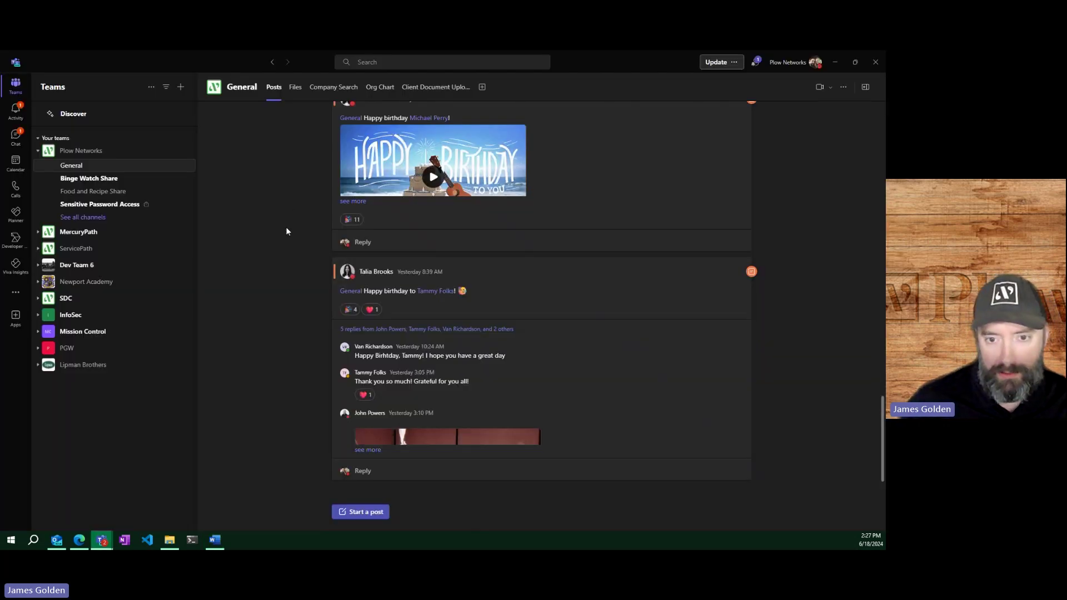
Step: Expand the ServicePath, MercuryPath and SDC teams, then return to the admin center in Edge
{"action": "left_click", "coordinate": [81, 248]}
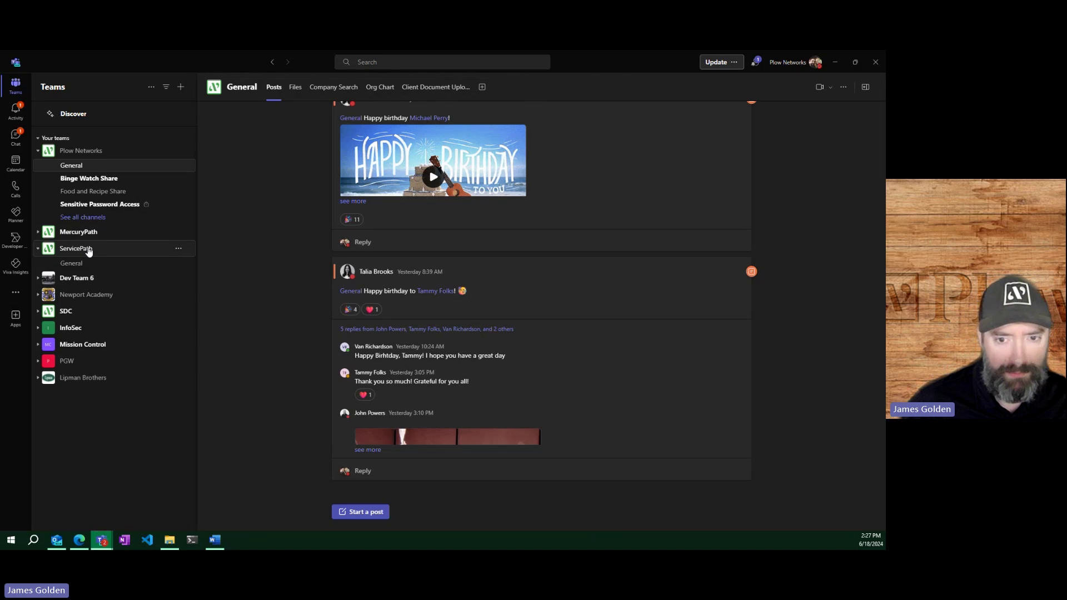
{"action": "left_click", "coordinate": [122, 232]}
{"action": "left_click", "coordinate": [89, 440]}
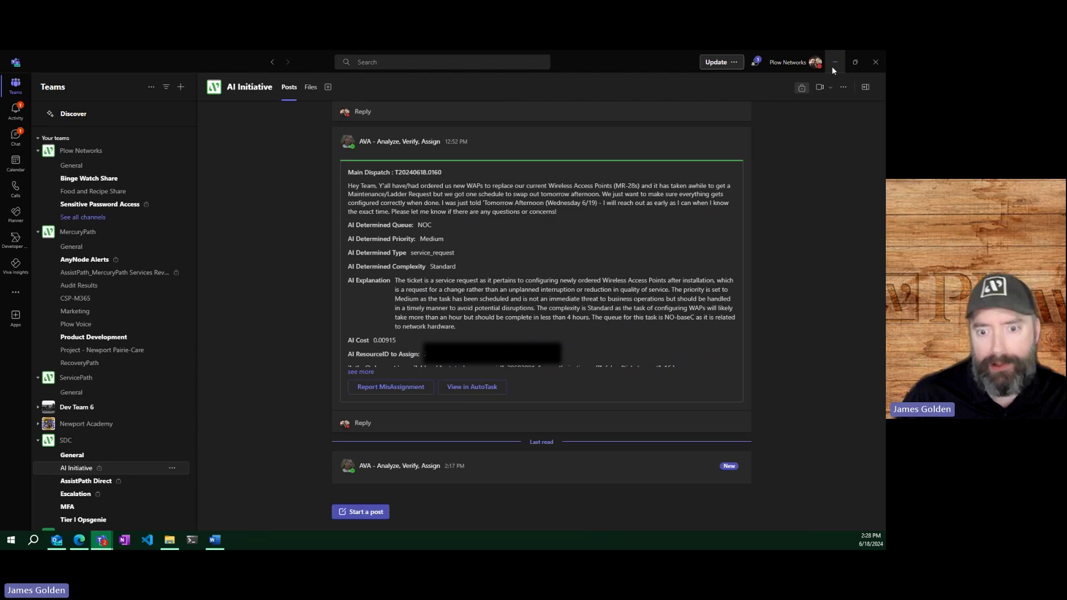
{"action": "left_click", "coordinate": [835, 63]}
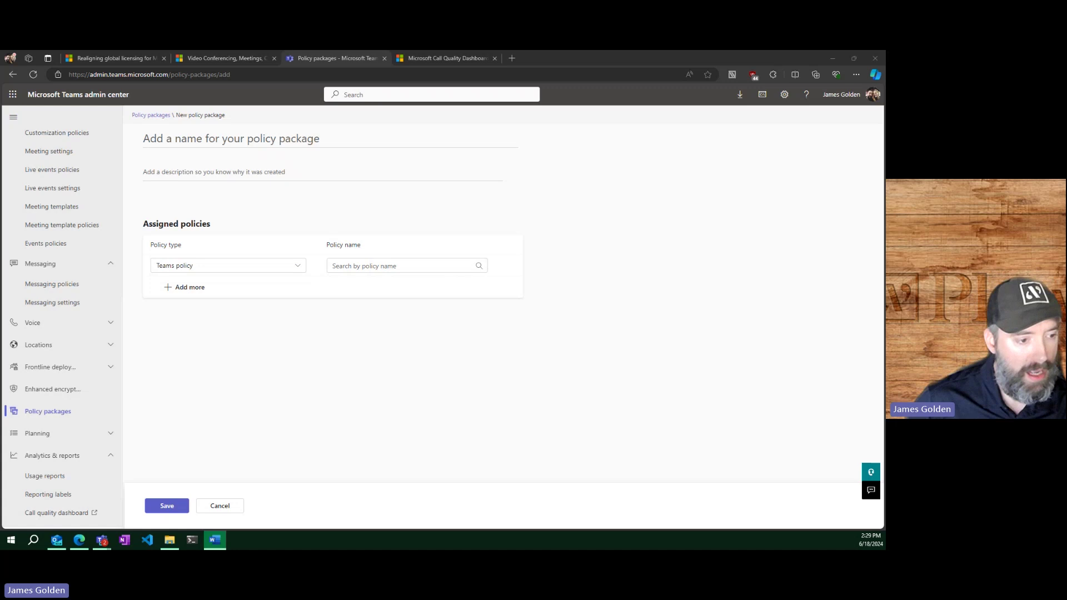
Step: Open Users > External access and scroll down to the Teams accounts and Skype users sections
{"action": "scroll", "coordinate": [61, 261], "scroll_direction": "up", "scroll_amount": 6}
{"action": "left_click", "coordinate": [35, 246]}
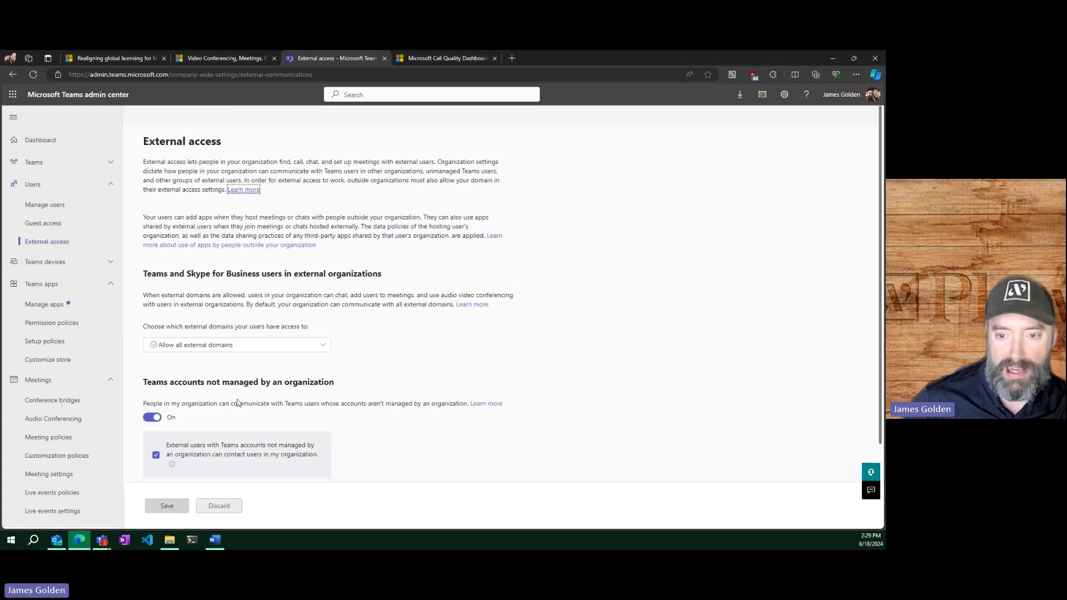
{"action": "scroll", "coordinate": [326, 357], "scroll_direction": "down", "scroll_amount": 2}
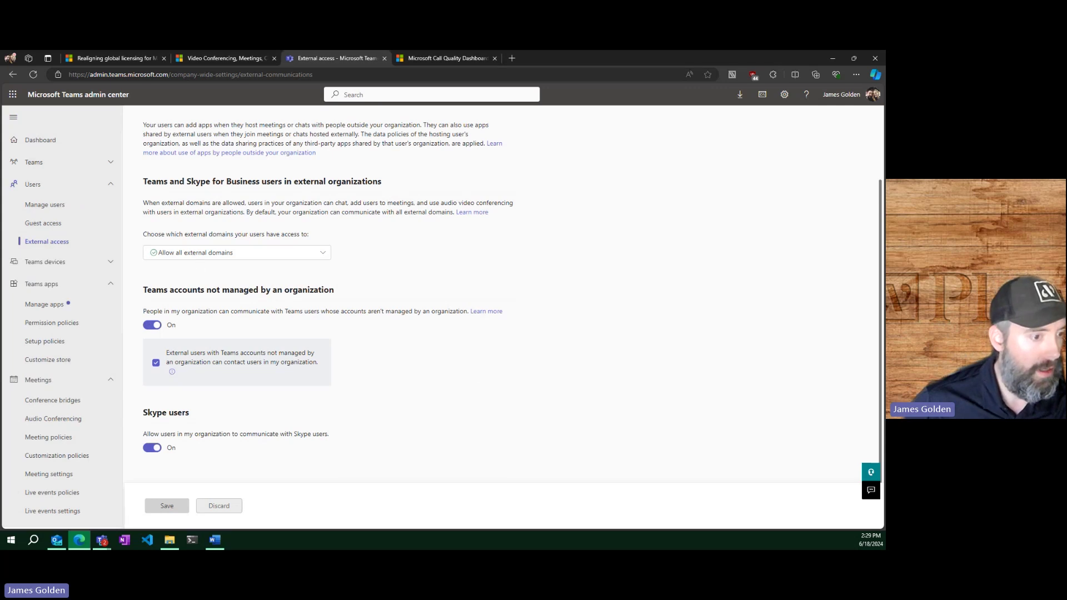
{"action": "key", "text": "alt+Tab"}
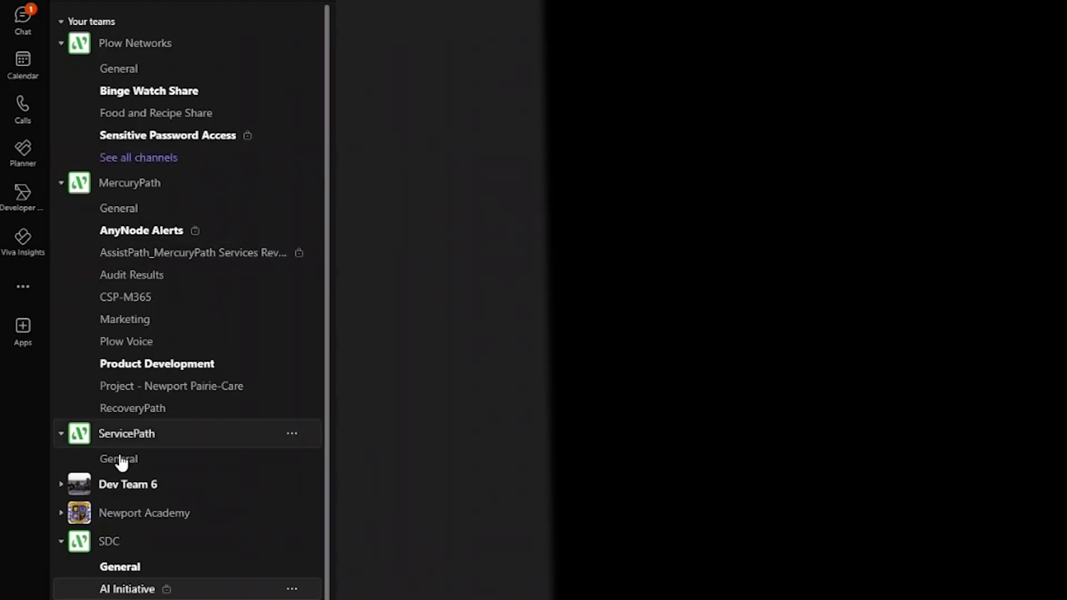
Step: Expand Dev Team 6 and show the Files tab of its General channel
{"action": "left_click", "coordinate": [129, 485]}
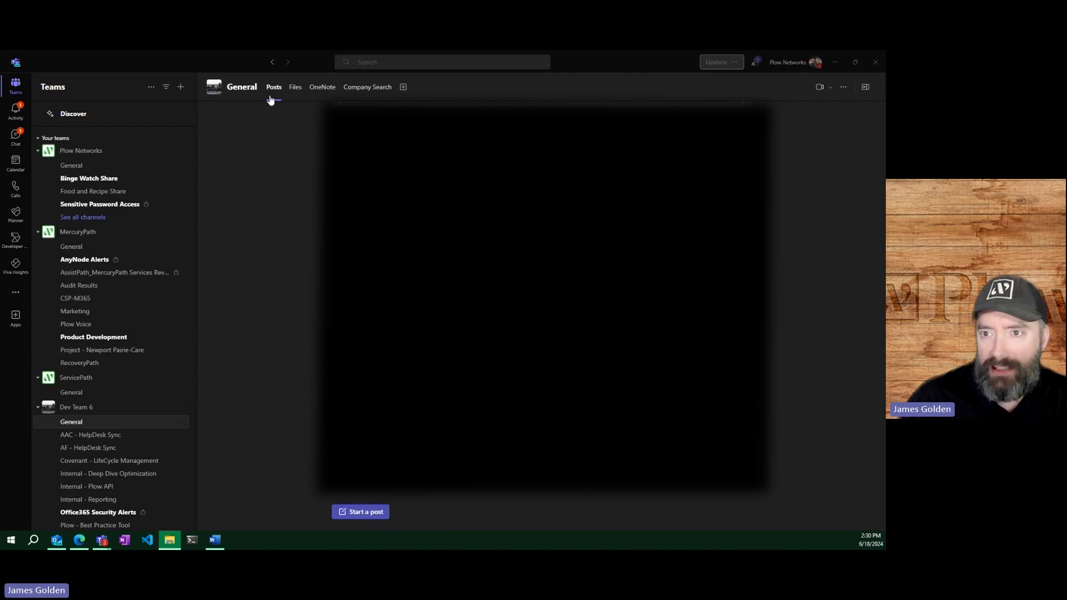
{"action": "left_click", "coordinate": [296, 87]}
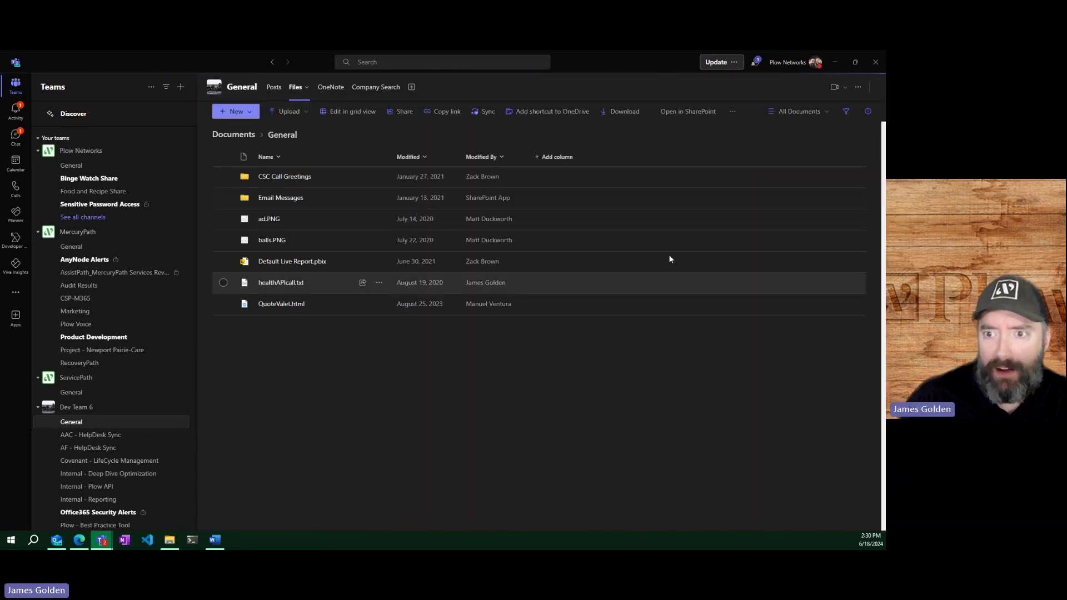
{"action": "left_click", "coordinate": [273, 89]}
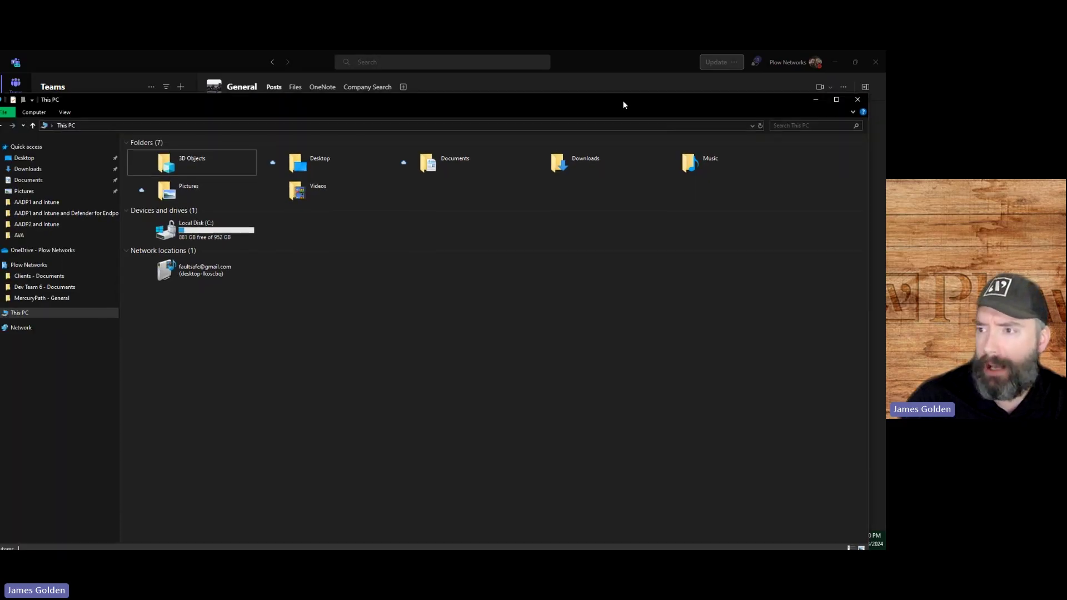
Step: Maximize the File Explorer window showing This PC
{"action": "double_click", "coordinate": [622, 100]}
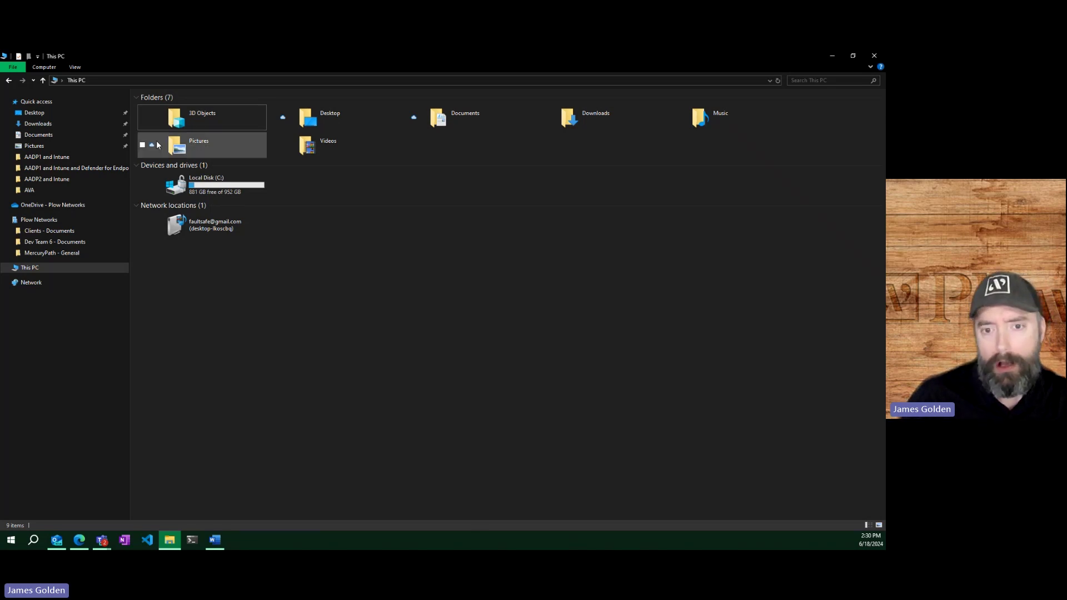
Step: View the 24 channel folders in Dev Team 6 - Documents, then return to External access
{"action": "left_click", "coordinate": [43, 245]}
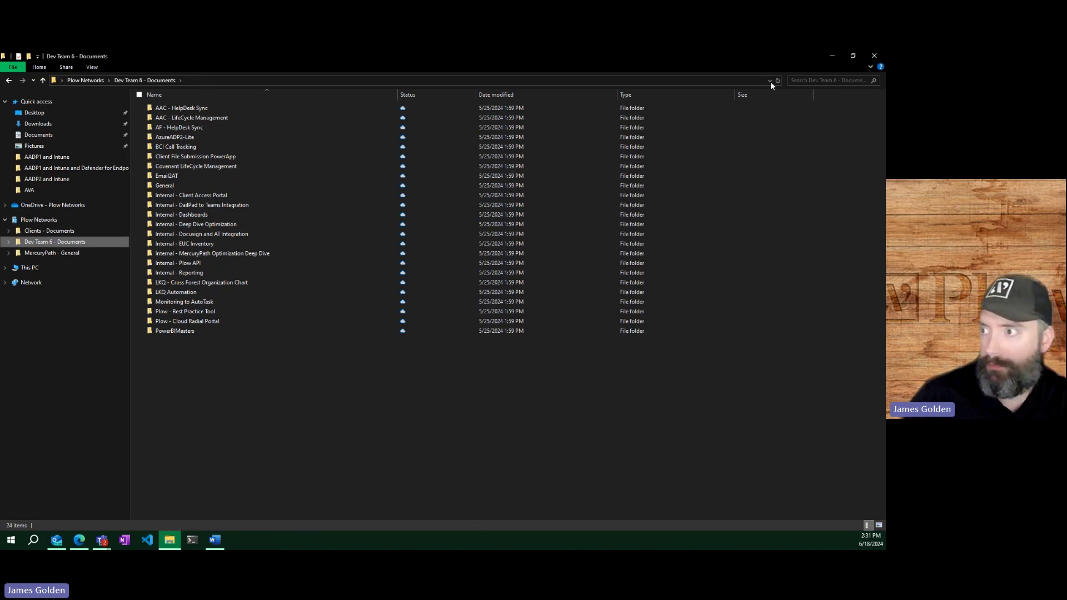
{"action": "left_click", "coordinate": [832, 56]}
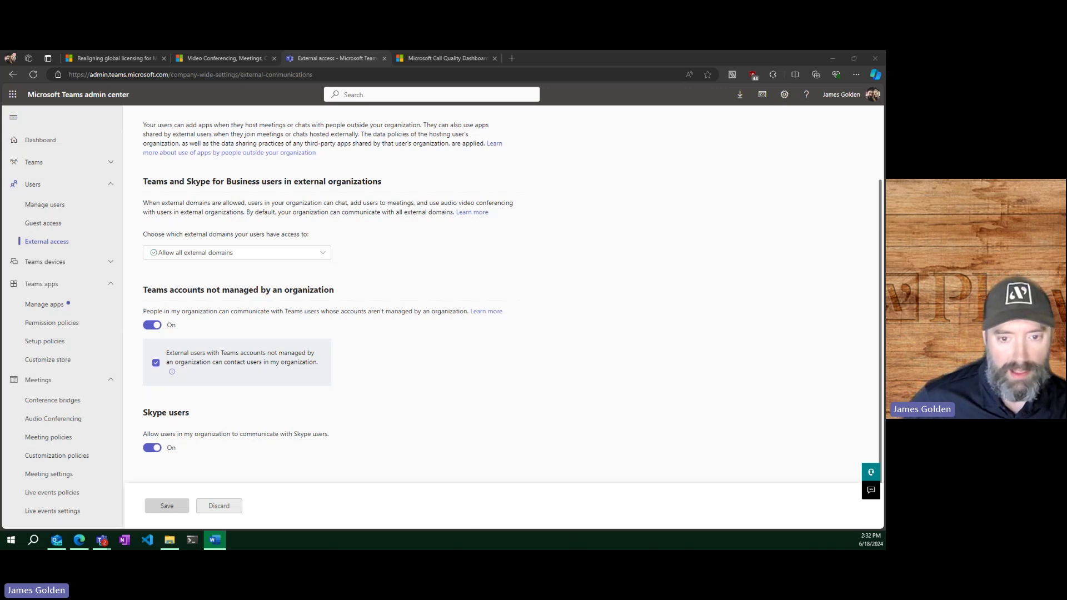
Step: Go to Teams apps > Manage apps and scroll through the 2463-app list
{"action": "left_click", "coordinate": [46, 307]}
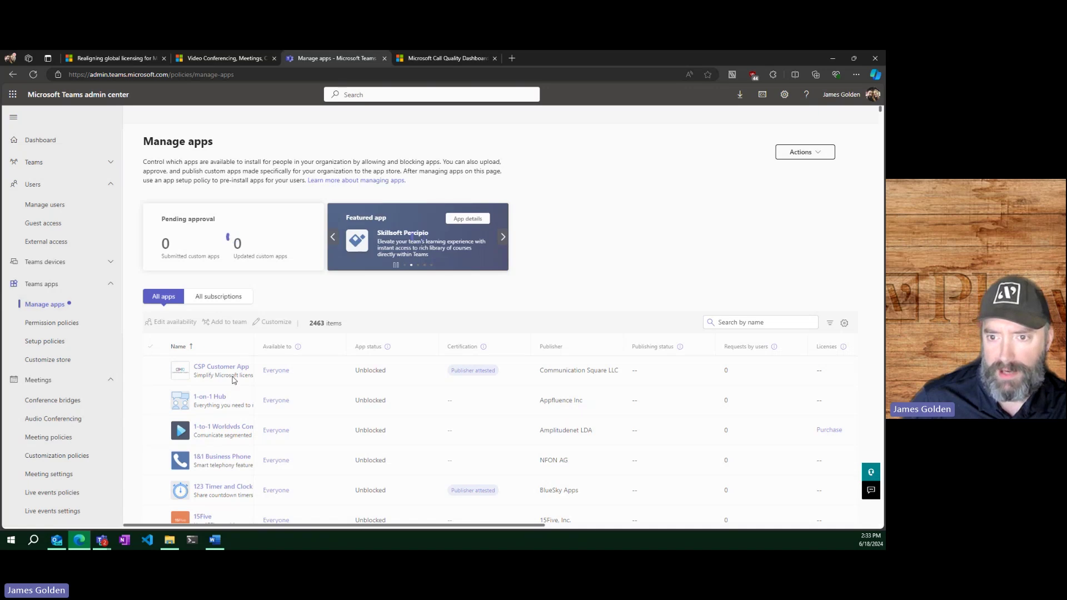
{"action": "scroll", "coordinate": [234, 380], "scroll_direction": "down", "scroll_amount": 3}
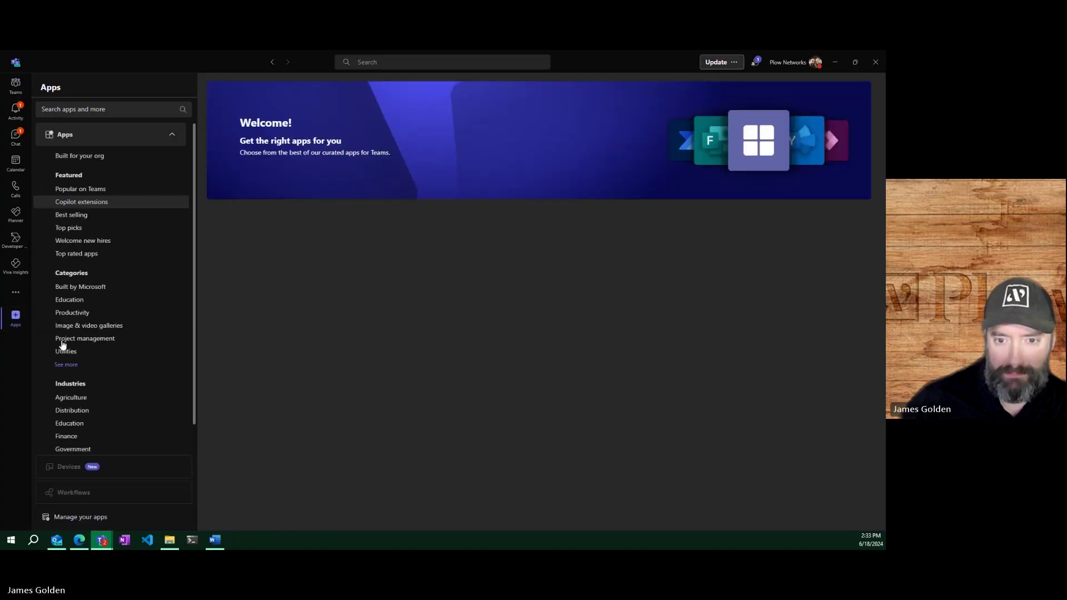
Step: Browse Popular on Teams apps and Power BI's details, then return to Manage apps
{"action": "left_click", "coordinate": [83, 189]}
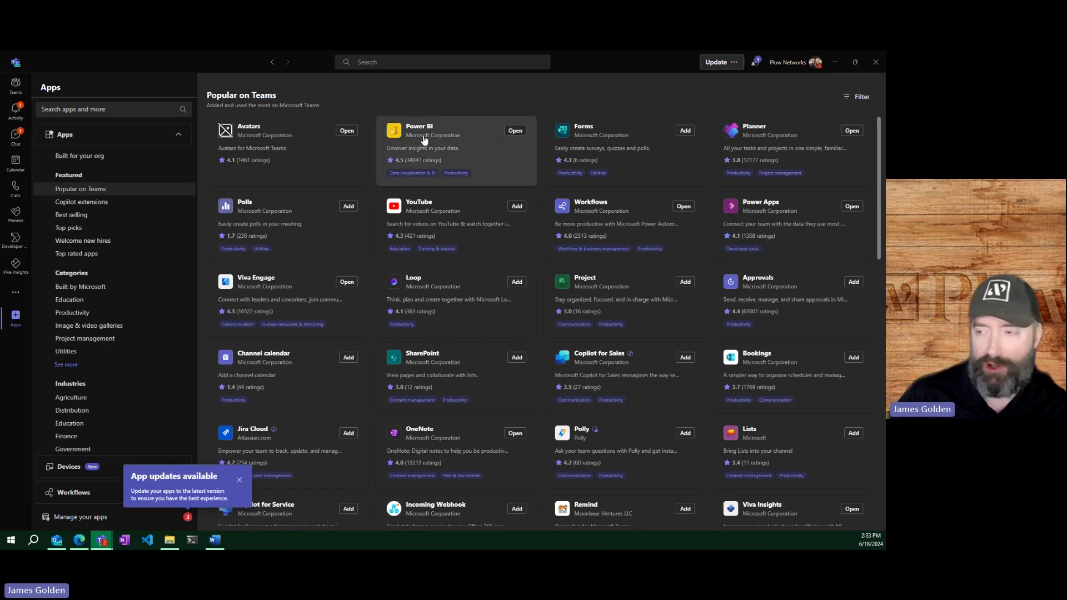
{"action": "left_click", "coordinate": [439, 143]}
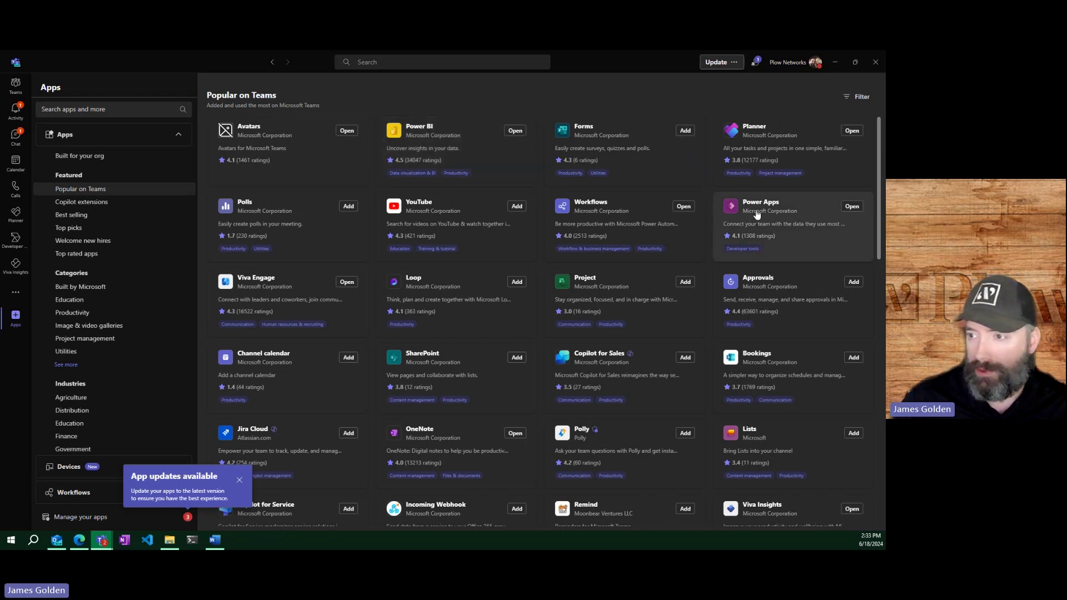
{"action": "left_click", "coordinate": [88, 189]}
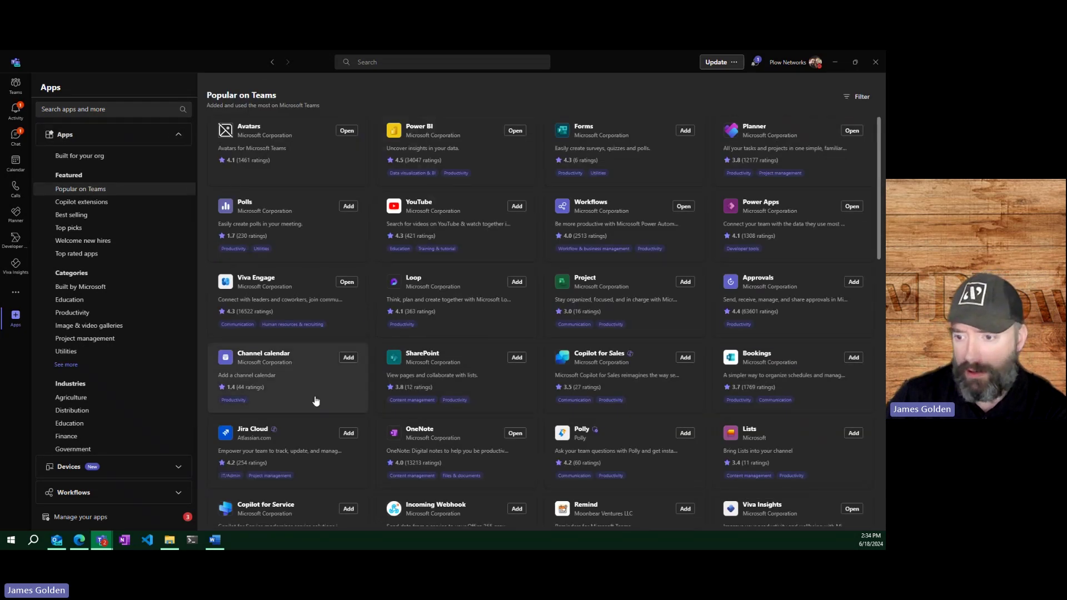
{"action": "scroll", "coordinate": [342, 433], "scroll_direction": "down", "scroll_amount": 2}
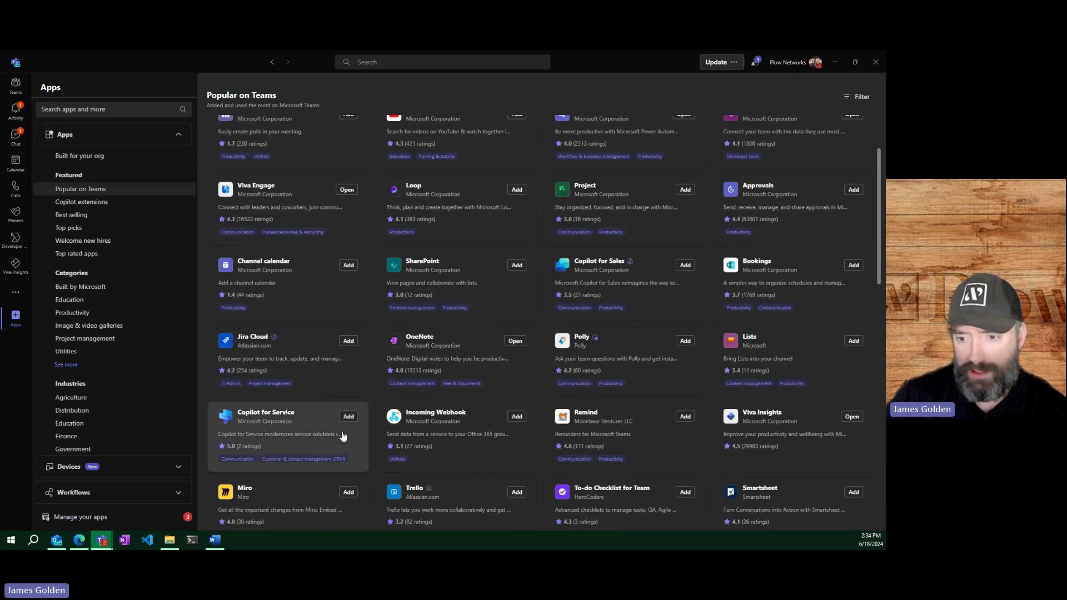
{"action": "scroll", "coordinate": [343, 435], "scroll_direction": "down", "scroll_amount": 3}
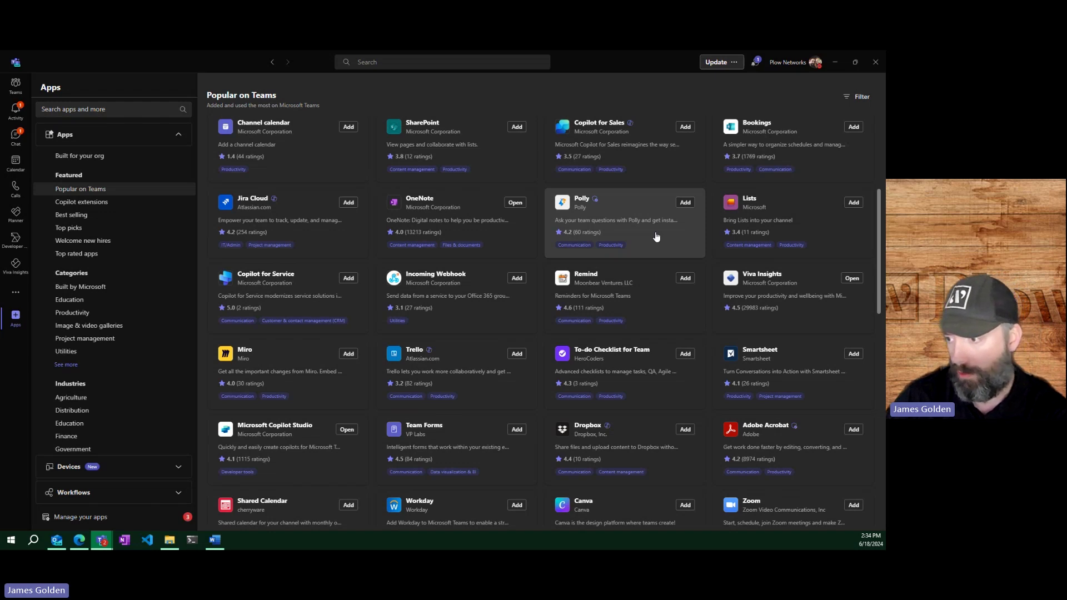
{"action": "key", "text": "alt+Tab"}
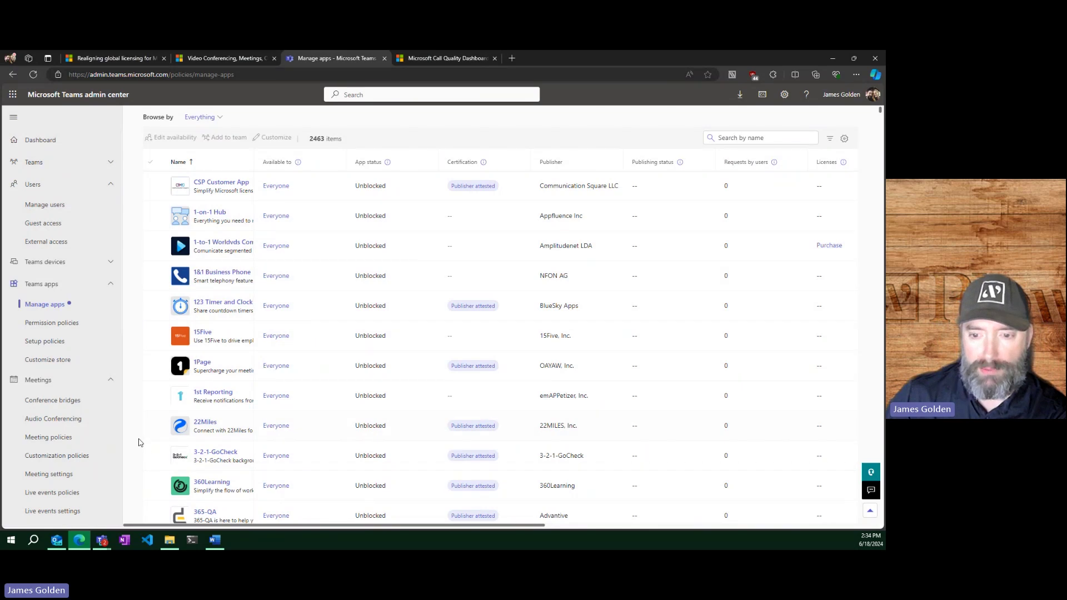
{"action": "scroll", "coordinate": [139, 442], "scroll_direction": "down", "scroll_amount": 4}
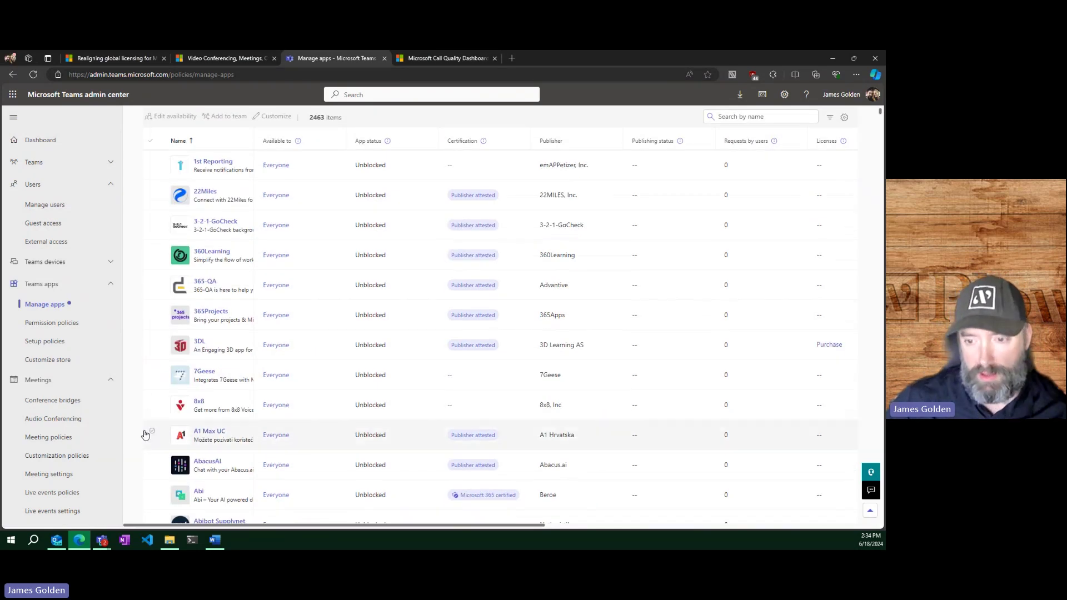
{"action": "scroll", "coordinate": [66, 501], "scroll_direction": "down", "scroll_amount": 7}
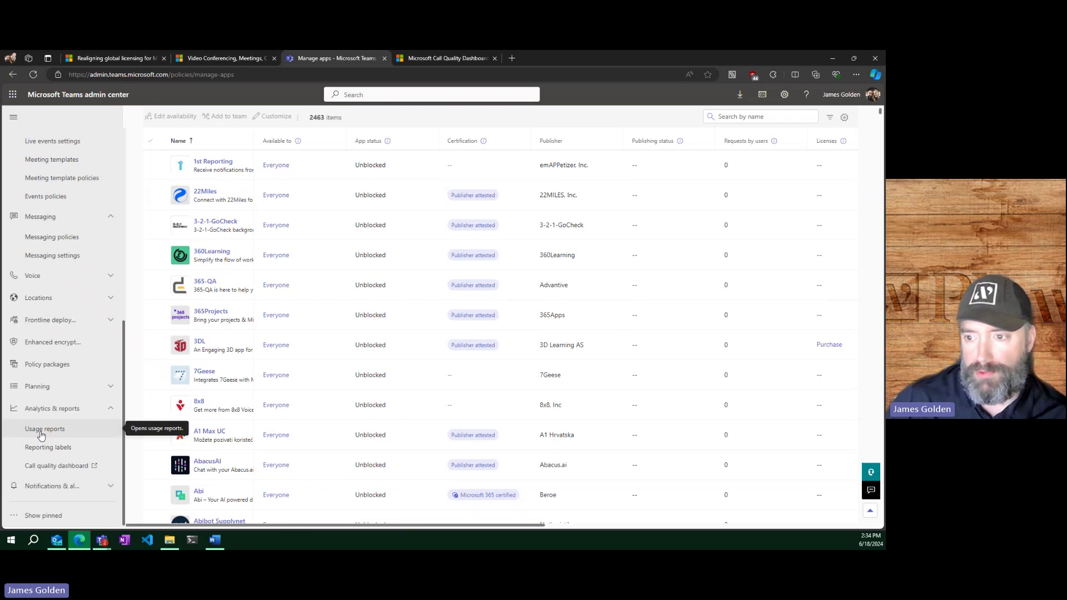
{"action": "scroll", "coordinate": [374, 209], "scroll_direction": "up", "scroll_amount": 5}
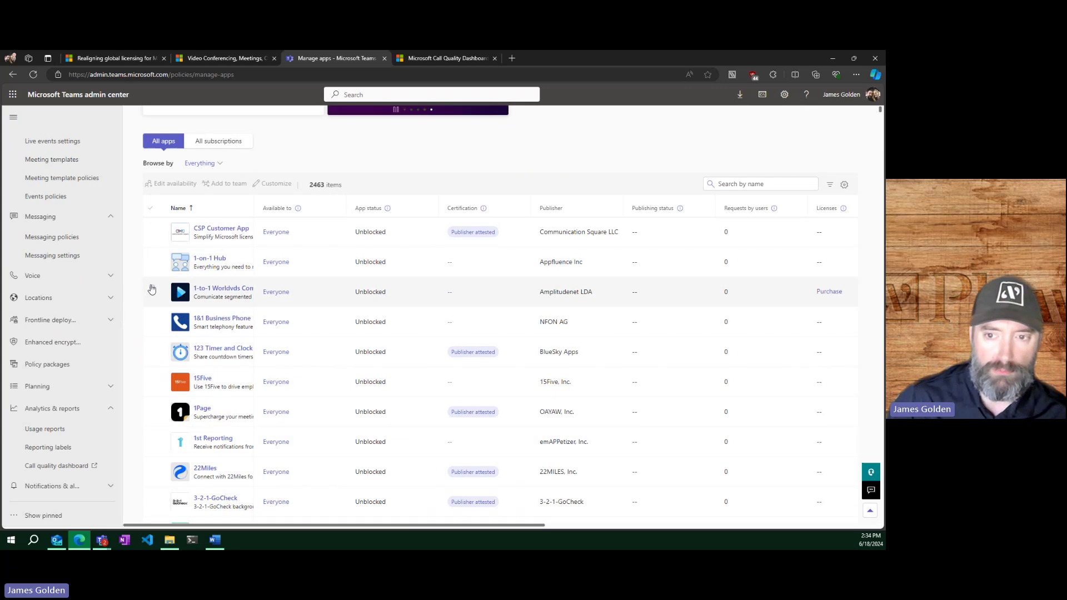
{"action": "scroll", "coordinate": [151, 289], "scroll_direction": "down", "scroll_amount": 3}
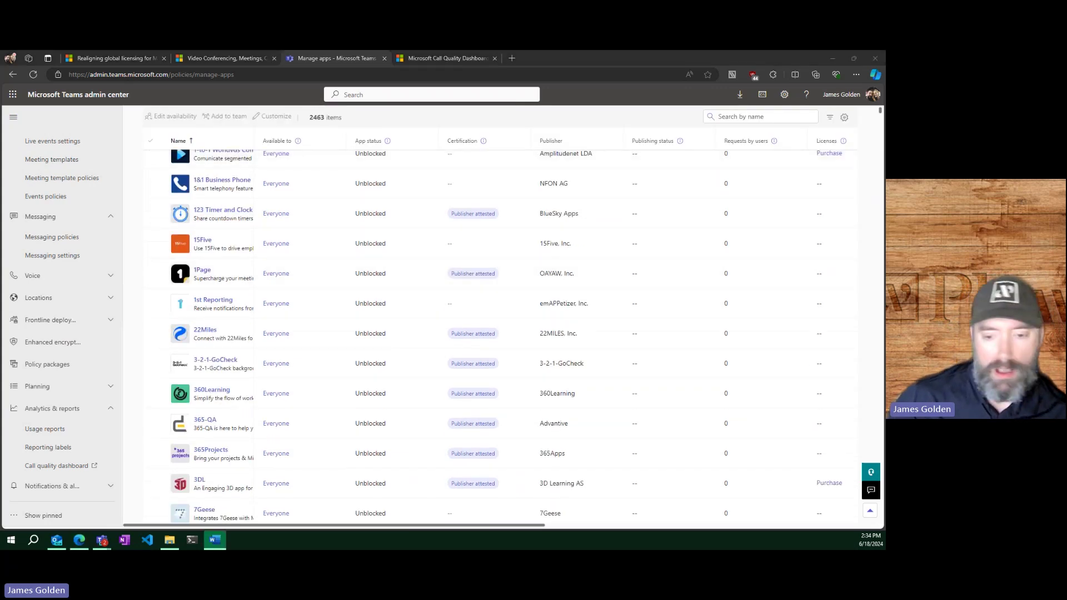
Step: Show the Feature Matrix tab in MercuryPath's General channel
{"action": "mouse_move", "coordinate": [104, 544]}
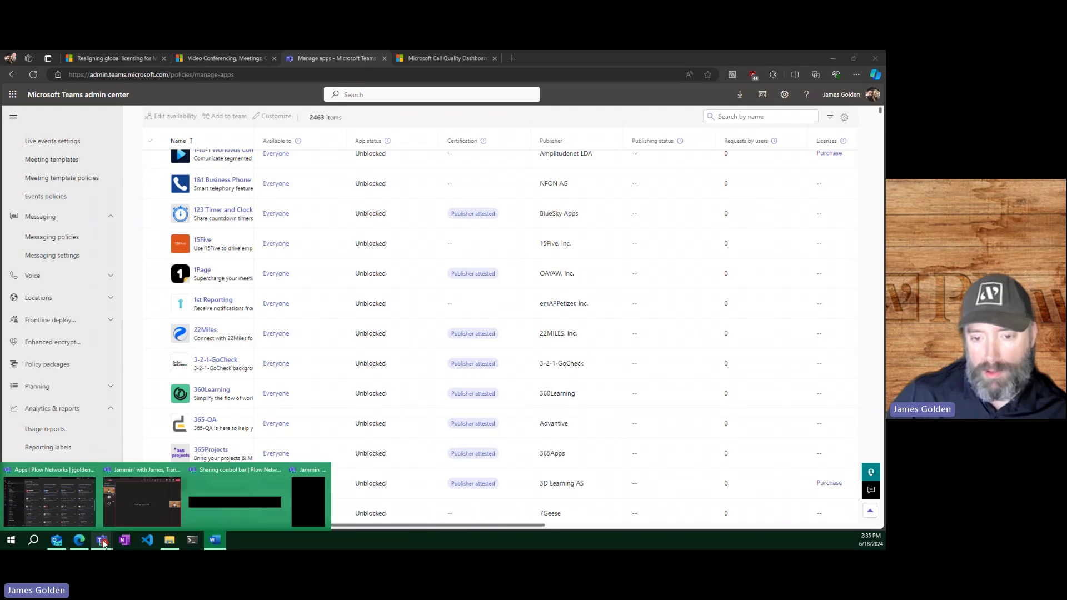
{"action": "left_click", "coordinate": [50, 500]}
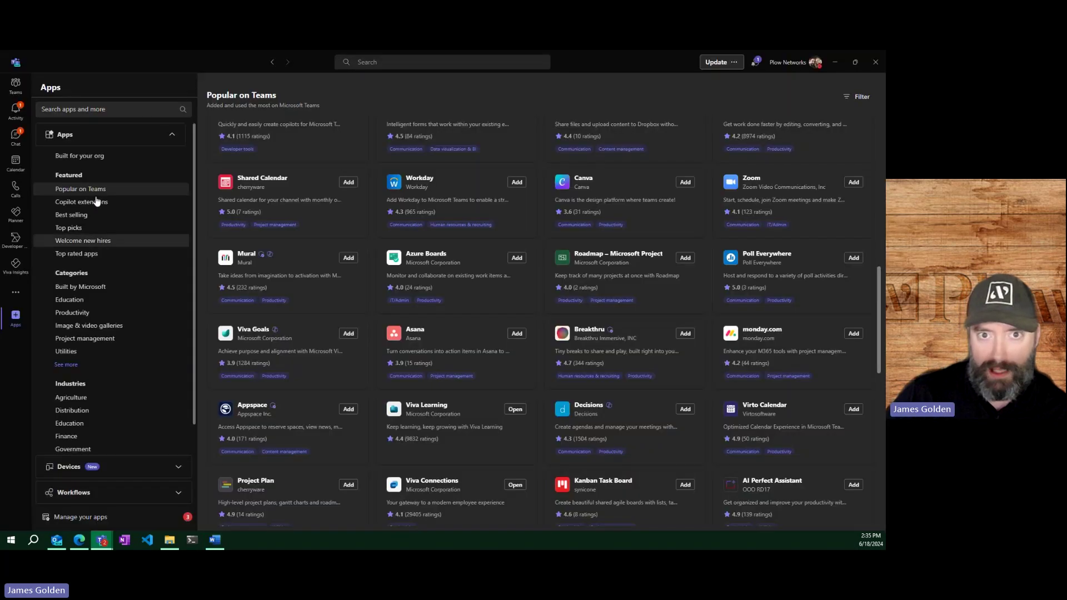
{"action": "left_click", "coordinate": [16, 86]}
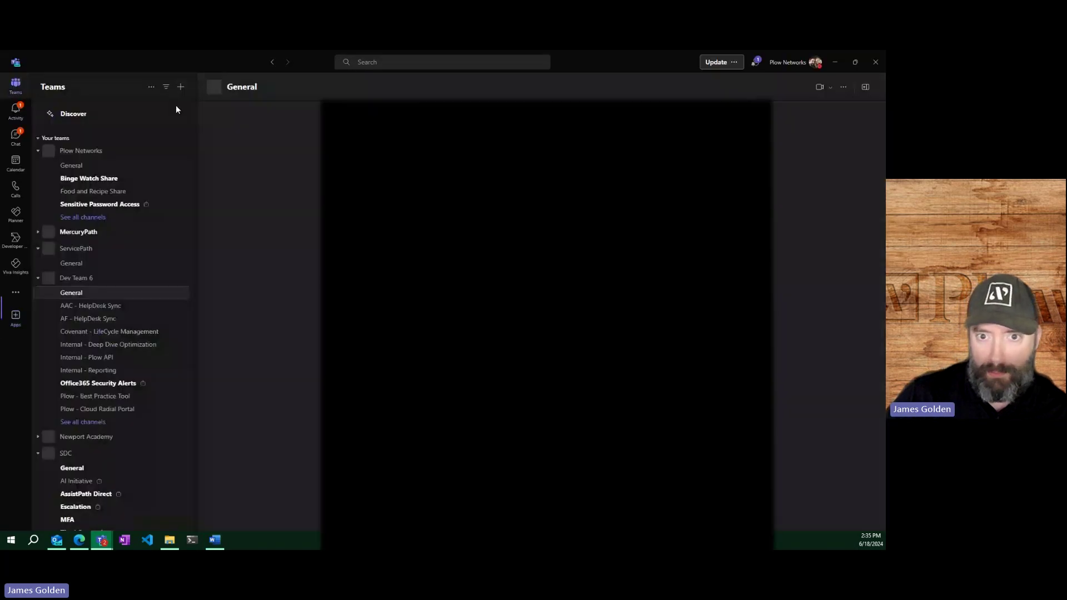
{"action": "left_click", "coordinate": [79, 233]}
{"action": "left_click", "coordinate": [84, 246]}
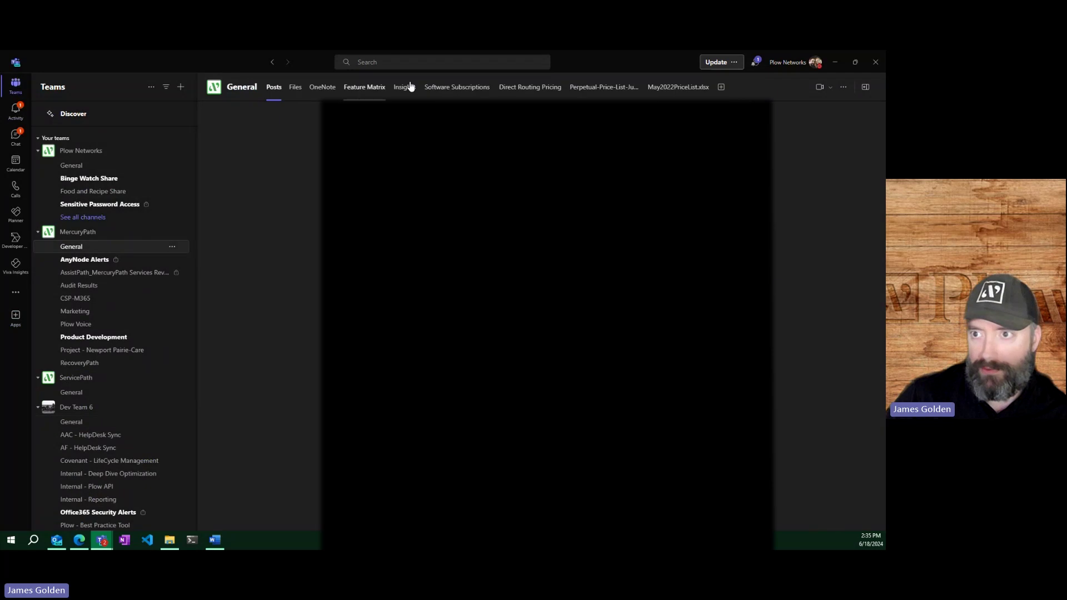
{"action": "left_click", "coordinate": [364, 88]}
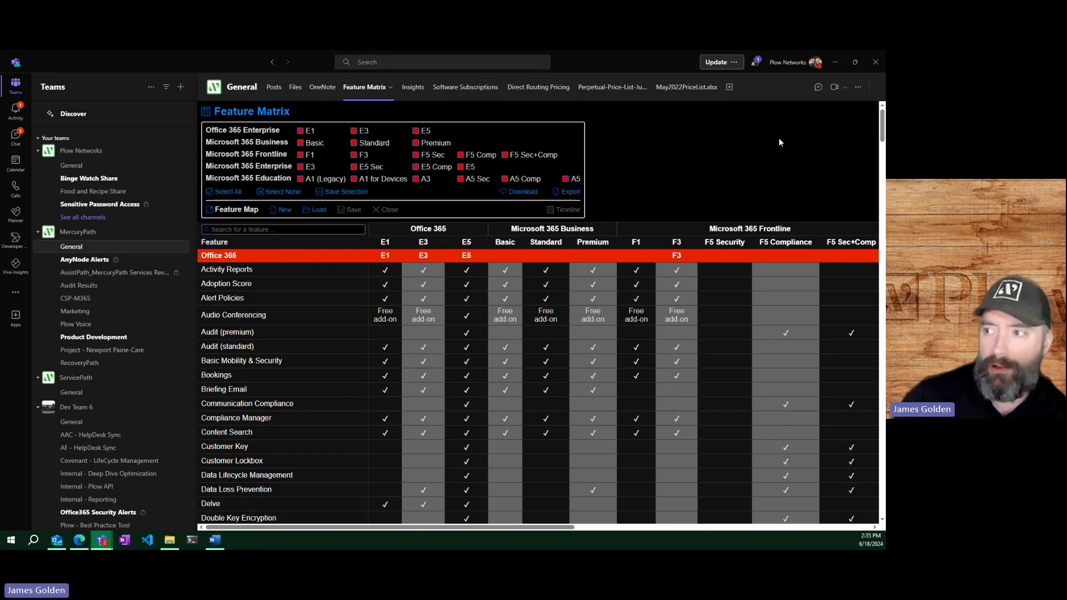
Step: Bring up the add-a-tab app dialog, then close it without adding anything
{"action": "left_click", "coordinate": [729, 88]}
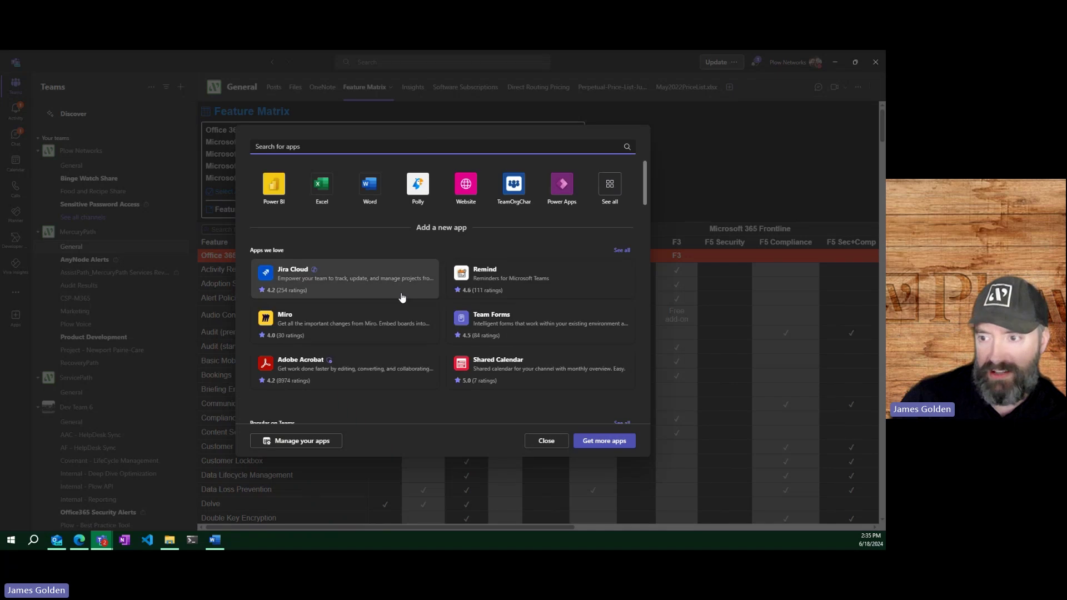
{"action": "scroll", "coordinate": [406, 317], "scroll_direction": "down", "scroll_amount": 10}
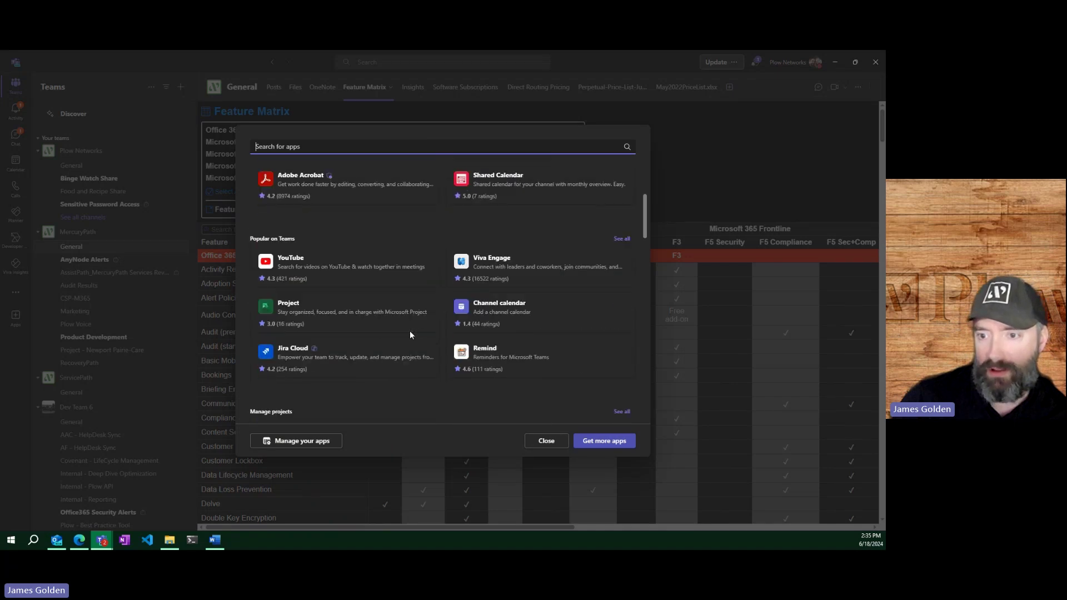
{"action": "left_click", "coordinate": [539, 442]}
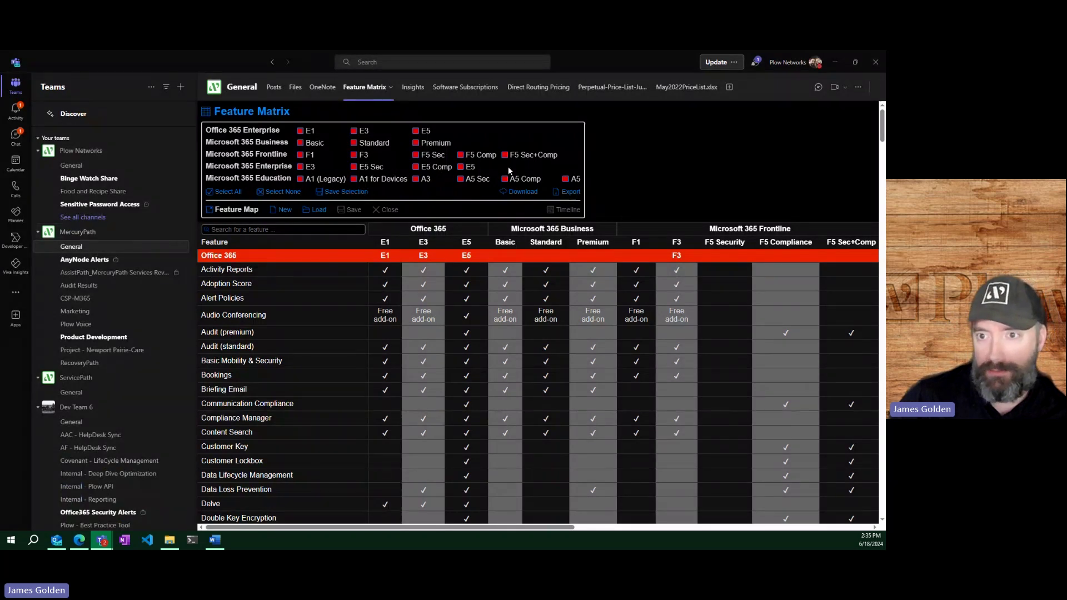
Step: Clear all plans, then compare only Office 365 E3 and Microsoft 365 Business Premium
{"action": "left_click", "coordinate": [283, 191]}
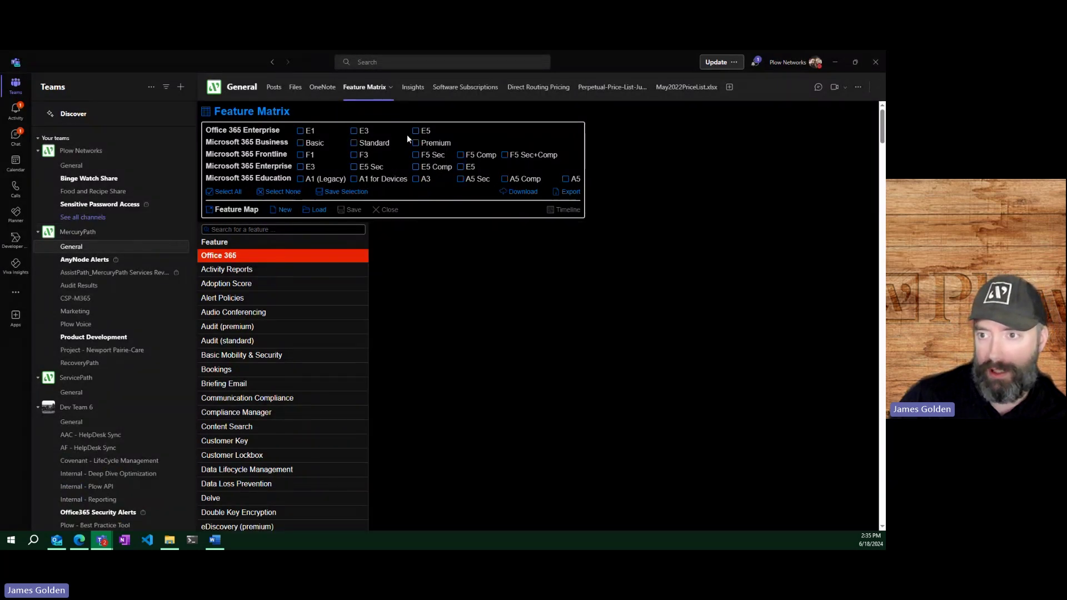
{"action": "left_click", "coordinate": [354, 131]}
{"action": "left_click", "coordinate": [416, 143]}
{"action": "scroll", "coordinate": [389, 294], "scroll_direction": "down", "scroll_amount": 5}
{"action": "scroll", "coordinate": [389, 323], "scroll_direction": "down", "scroll_amount": 5}
{"action": "scroll", "coordinate": [395, 353], "scroll_direction": "up", "scroll_amount": 5}
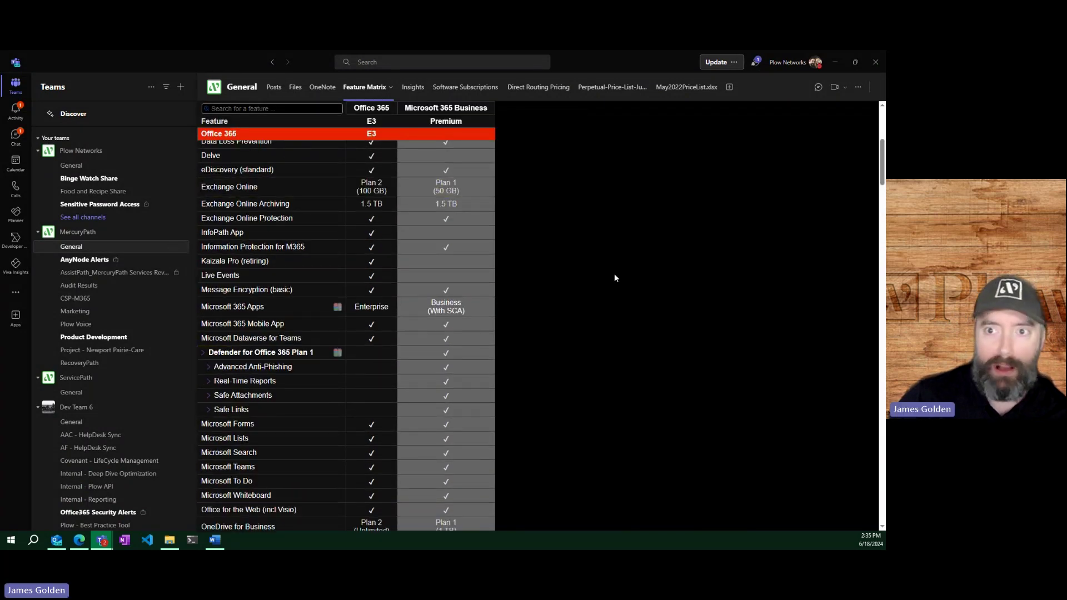
{"action": "scroll", "coordinate": [441, 213], "scroll_direction": "up", "scroll_amount": 10}
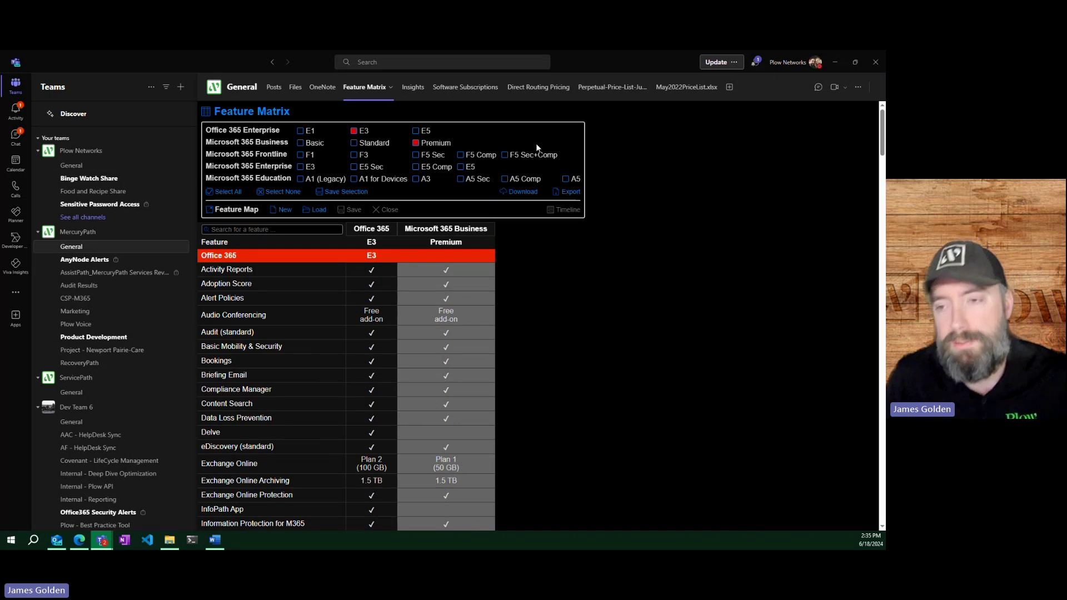
{"action": "key", "text": "alt+Tab"}
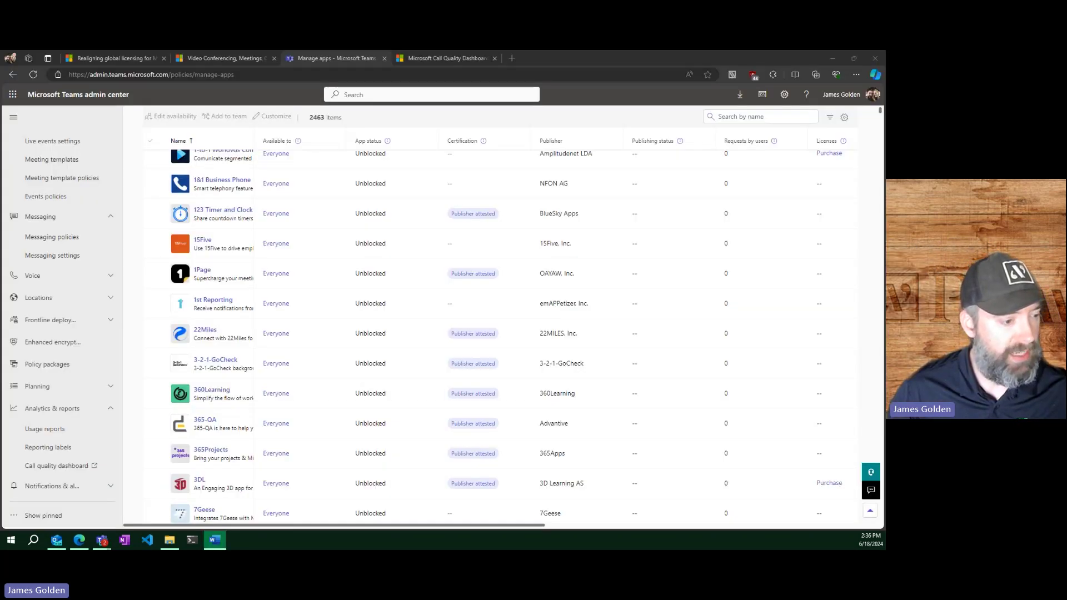
Step: Switch back to Teams on MercuryPath's General channel posts with the Useful Azure Links post
{"action": "key", "text": "alt+Tab"}
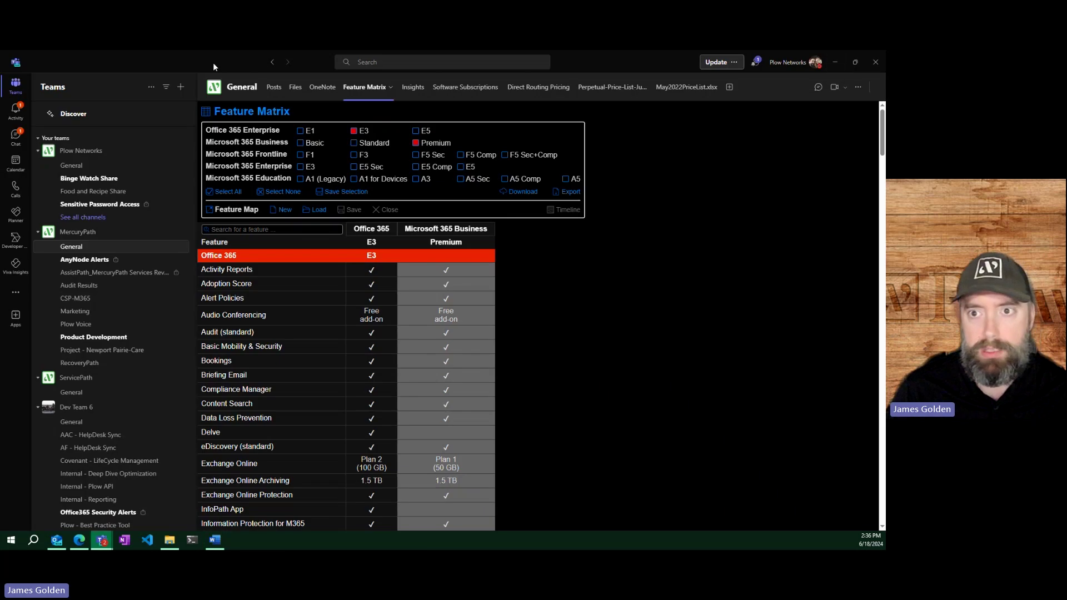
{"action": "key", "text": "alt+Tab"}
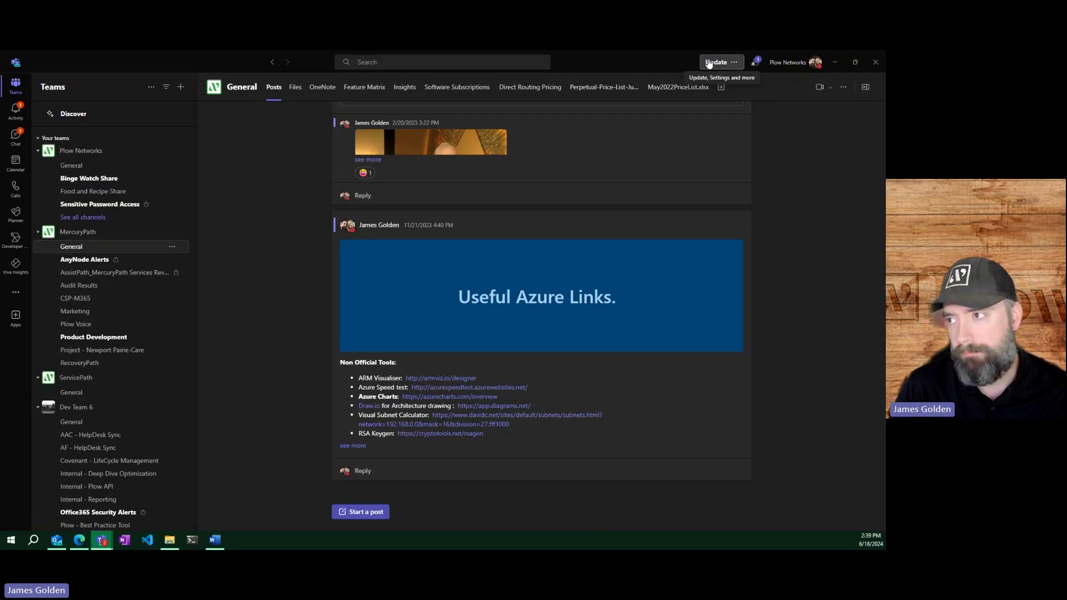
Step: Minimize Teams to reveal the admin center's Manage apps list
{"action": "left_click", "coordinate": [835, 63]}
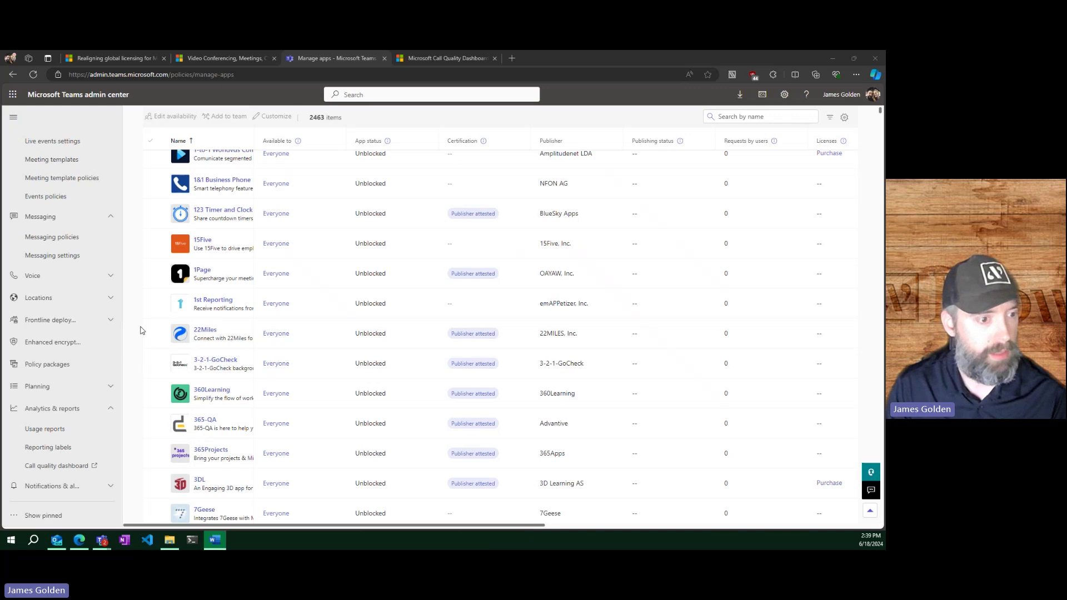
Step: Go to the Manage users list in the Users section
{"action": "scroll", "coordinate": [140, 330], "scroll_direction": "down", "scroll_amount": 6}
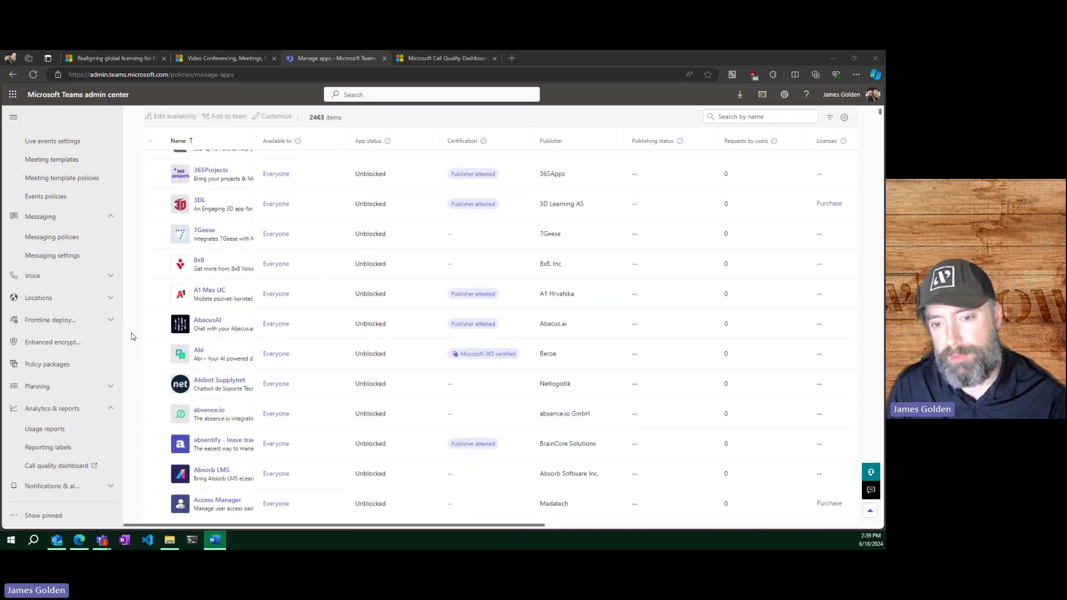
{"action": "scroll", "coordinate": [132, 337], "scroll_direction": "down", "scroll_amount": 2}
{"action": "scroll", "coordinate": [131, 337], "scroll_direction": "down", "scroll_amount": 5}
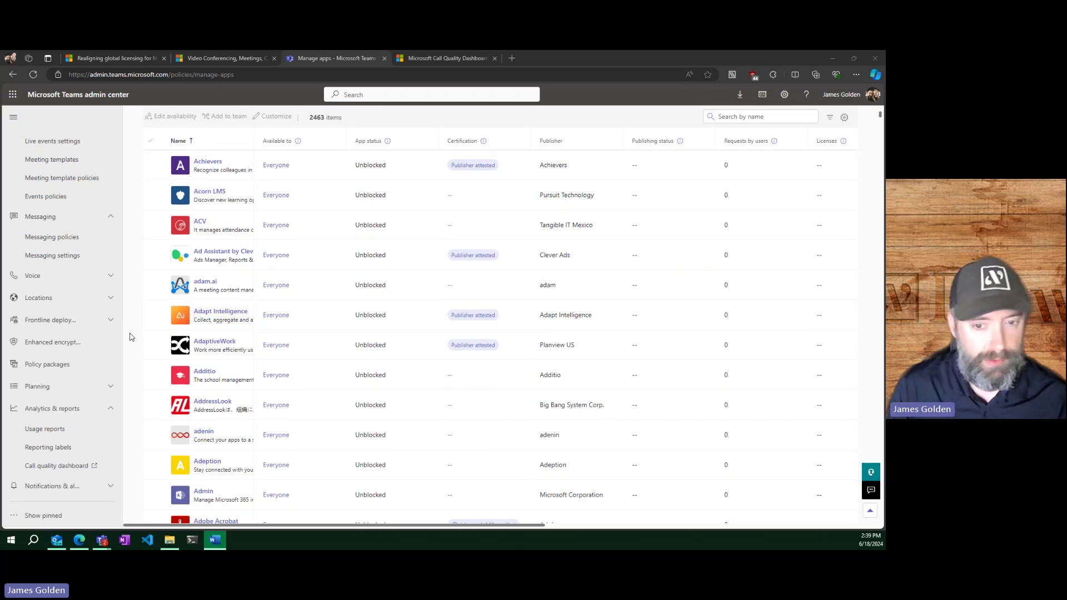
{"action": "scroll", "coordinate": [132, 334], "scroll_direction": "up", "scroll_amount": 10}
{"action": "scroll", "coordinate": [132, 329], "scroll_direction": "up", "scroll_amount": 5}
{"action": "scroll", "coordinate": [50, 266], "scroll_direction": "up", "scroll_amount": 10}
{"action": "left_click", "coordinate": [45, 204]}
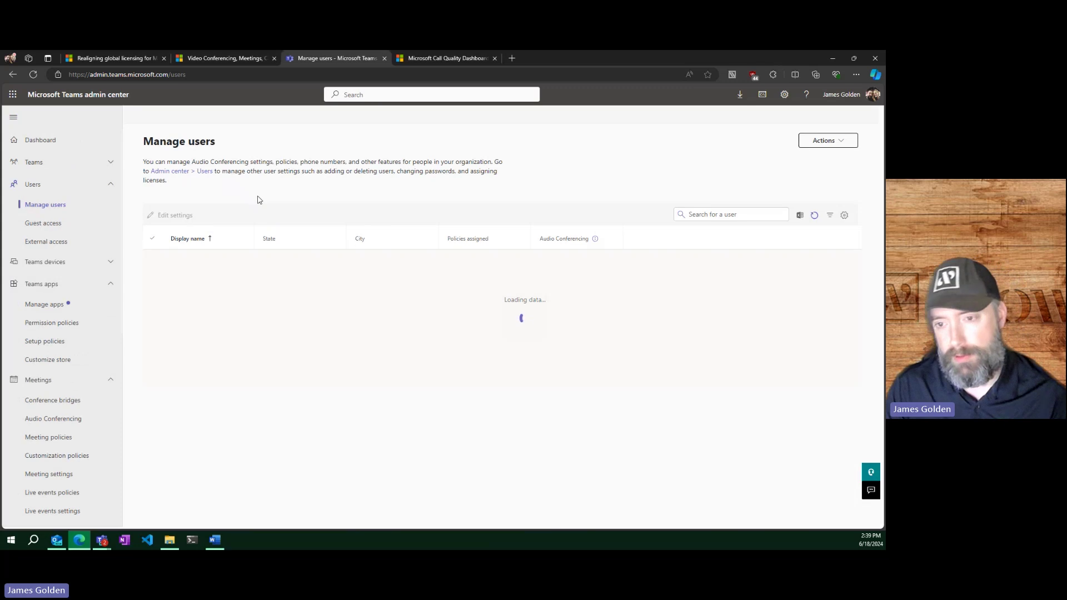
{"action": "scroll", "coordinate": [515, 498], "scroll_direction": "down", "scroll_amount": 2}
{"action": "scroll", "coordinate": [595, 223], "scroll_direction": "up", "scroll_amount": 2}
Step: Search for your own user, open their profile and view its assigned policies
{"action": "left_click", "coordinate": [717, 215]}
{"action": "type", "text": "james"}
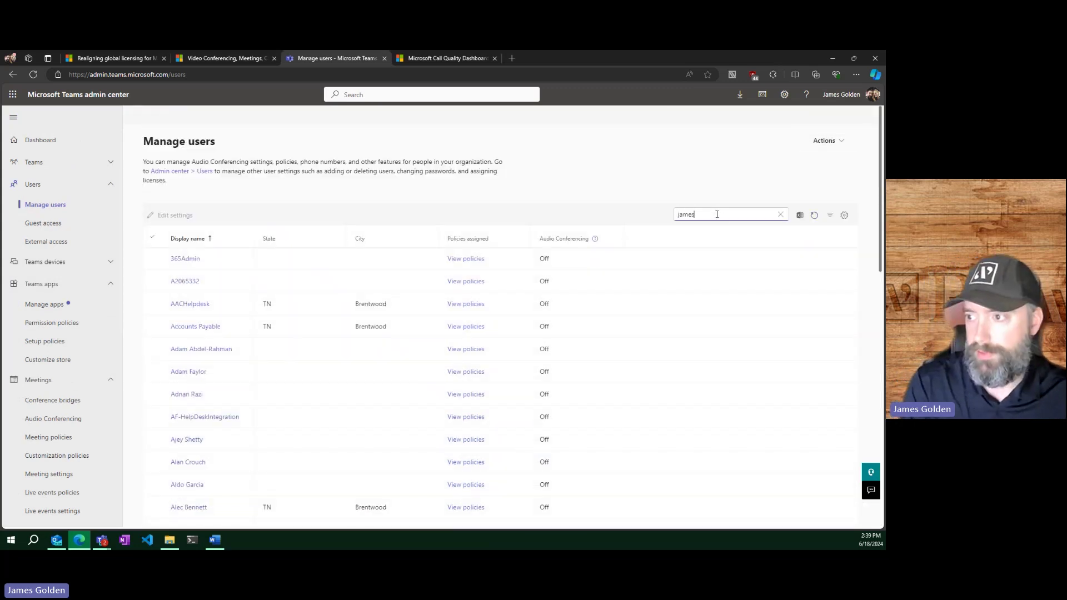
{"action": "key", "text": "Return"}
{"action": "left_click", "coordinate": [273, 348]}
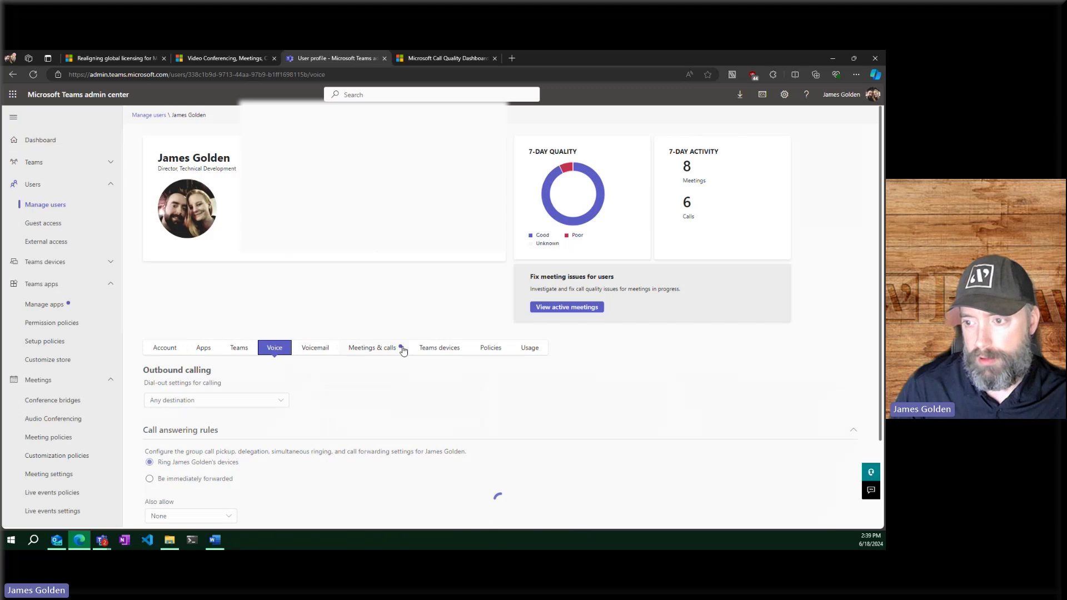
{"action": "left_click", "coordinate": [489, 348]}
{"action": "scroll", "coordinate": [155, 473], "scroll_direction": "down", "scroll_amount": 10}
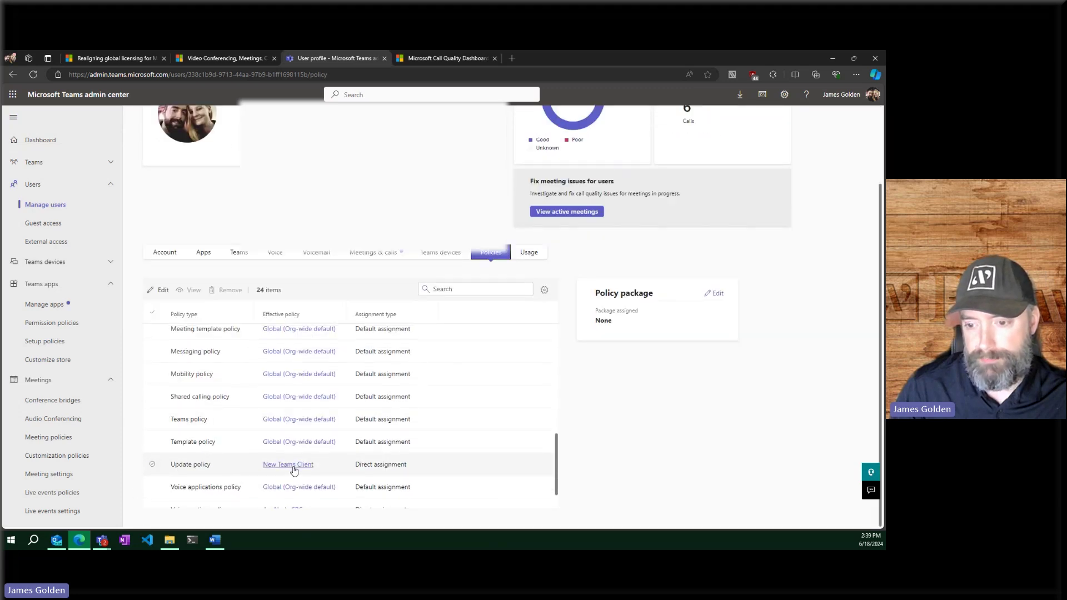
Step: View the New Teams Client update policy, cancel unchanged, and return to the licensing article's pricing table
{"action": "left_click", "coordinate": [294, 469]}
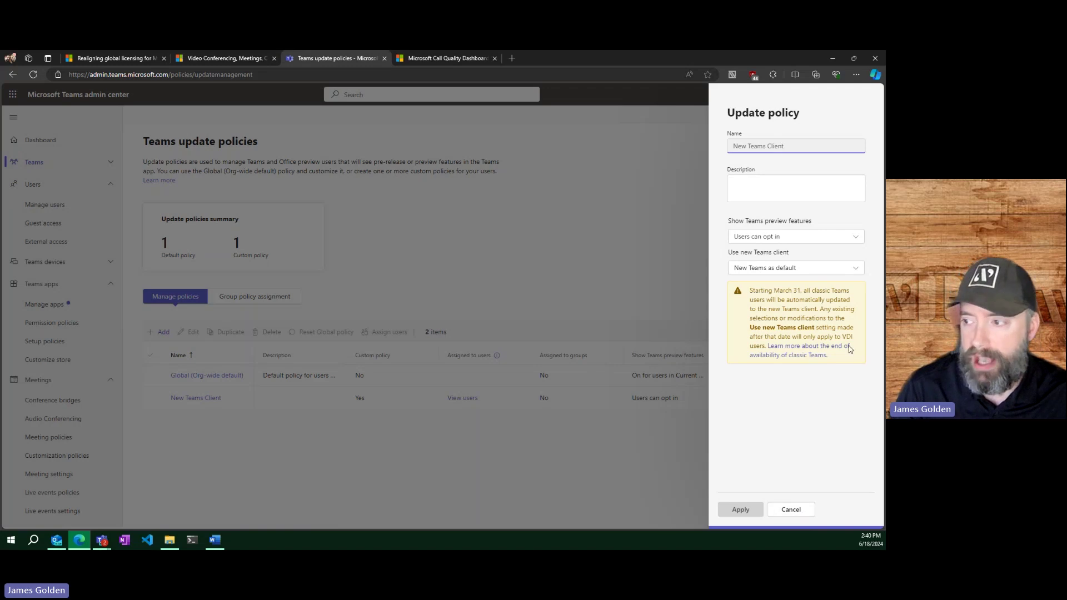
{"action": "left_click", "coordinate": [796, 513]}
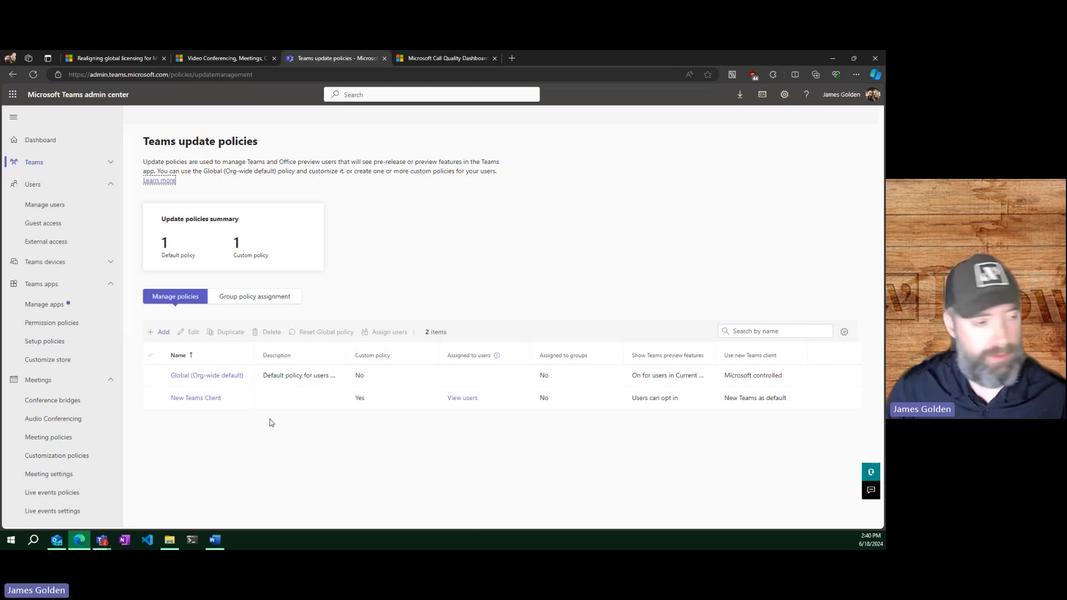
{"action": "key", "text": "alt+Tab"}
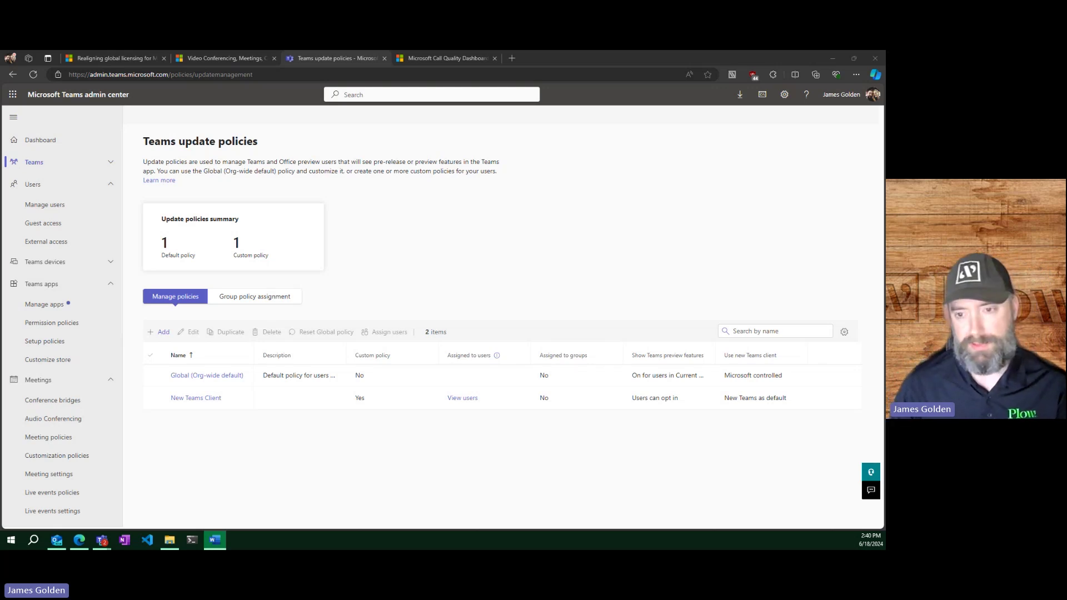
{"action": "left_click", "coordinate": [123, 62]}
{"action": "left_click", "coordinate": [57, 384]}
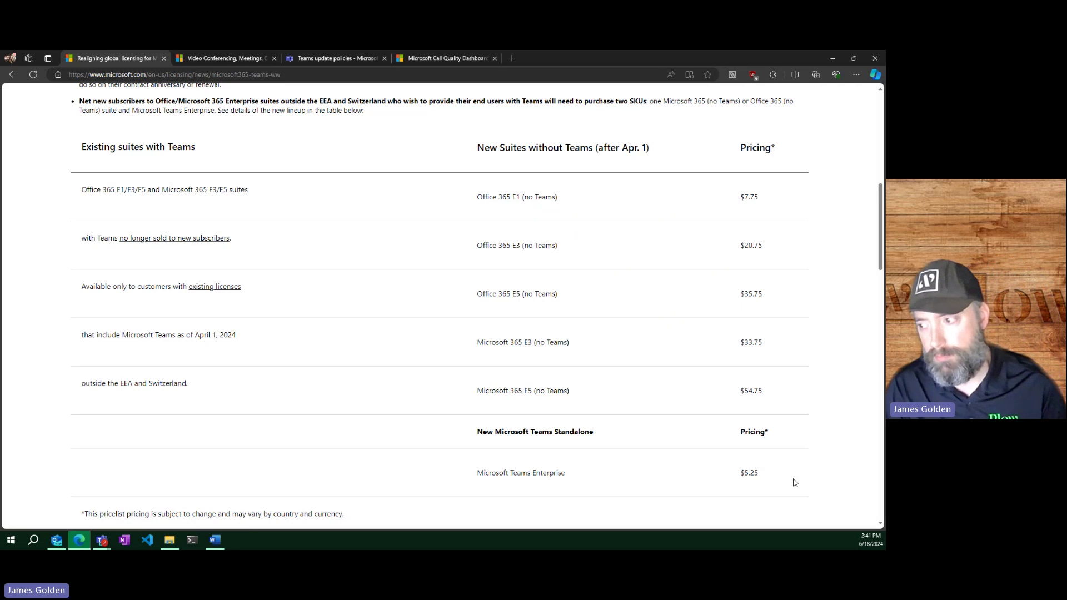
{"action": "left_click_drag", "start_coordinate": [770, 474], "coordinate": [481, 474]}
{"action": "left_click", "coordinate": [445, 477]}
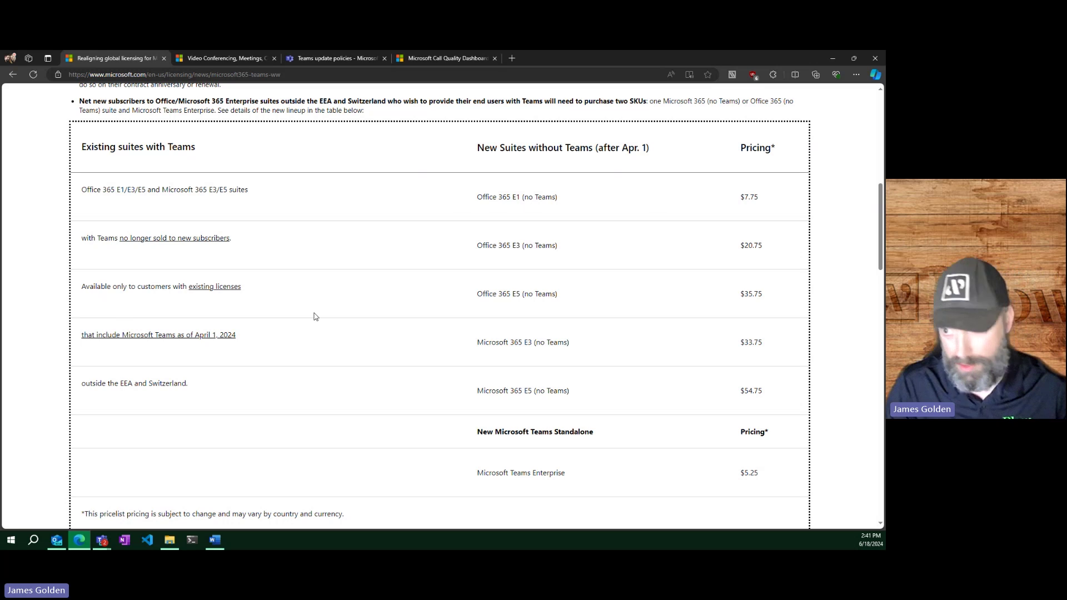
{"action": "scroll", "coordinate": [301, 346], "scroll_direction": "down", "scroll_amount": 10}
{"action": "scroll", "coordinate": [304, 376], "scroll_direction": "up", "scroll_amount": 8}
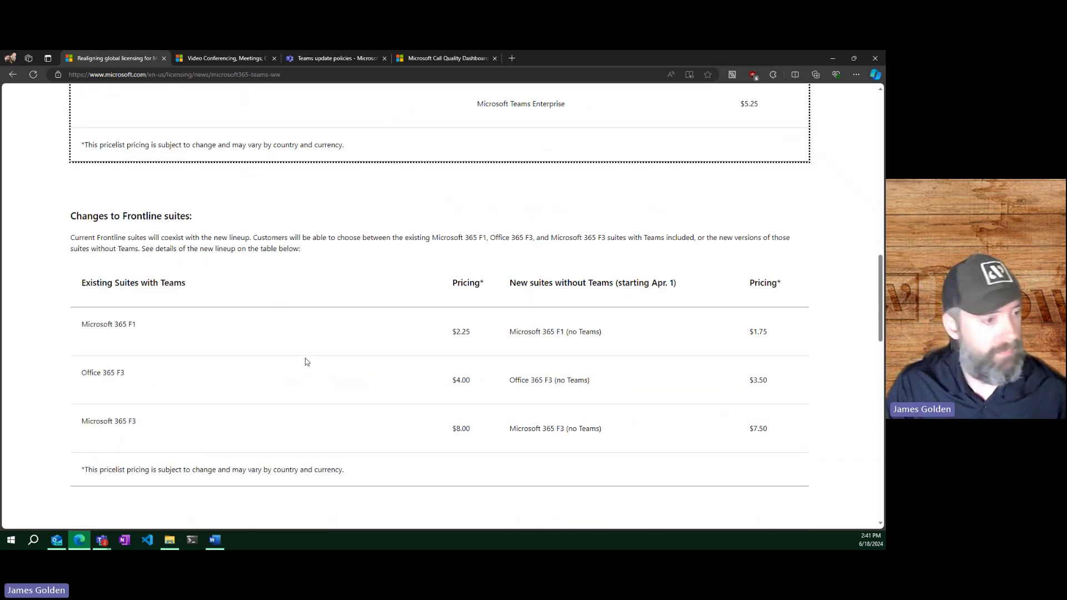
{"action": "scroll", "coordinate": [305, 362], "scroll_direction": "up", "scroll_amount": 8}
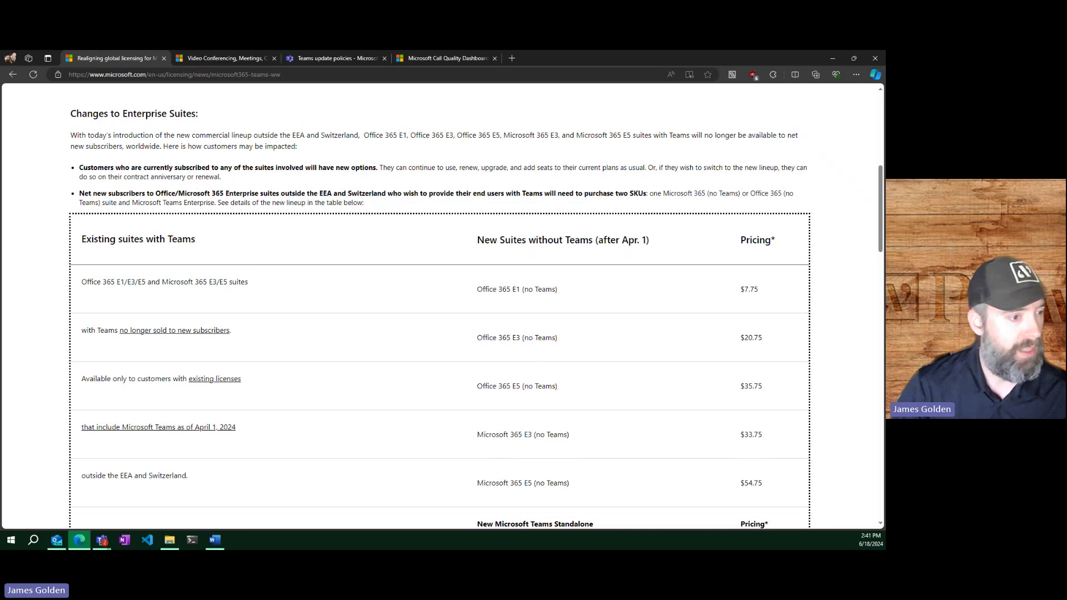
{"action": "key", "text": "alt+Tab"}
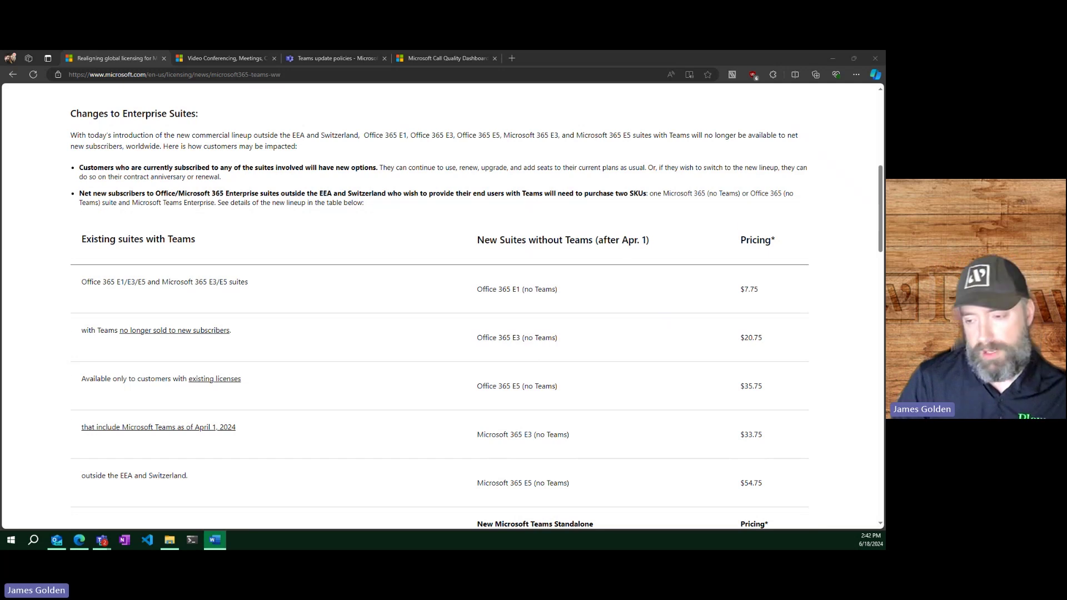